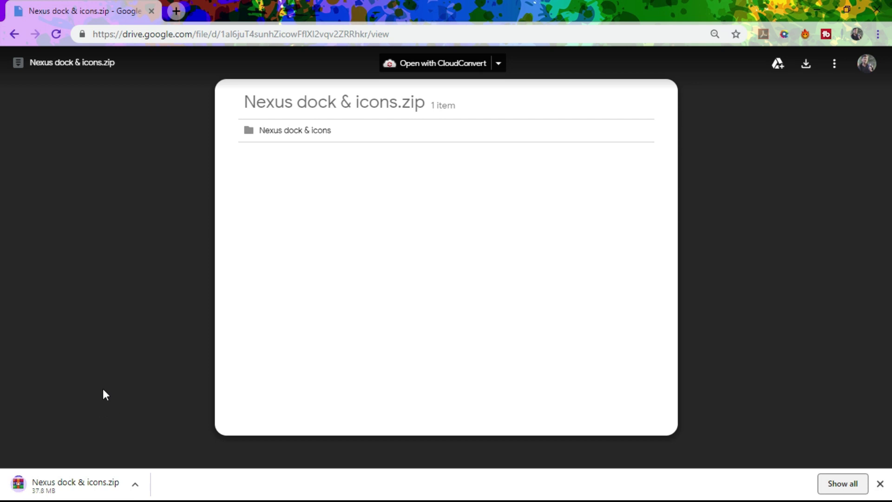
Extract the Nexus dock & icons archive directly into the Downloads folder.
click(831, 7)
right_click(479, 53)
click(514, 92)
double_click(2, 27)
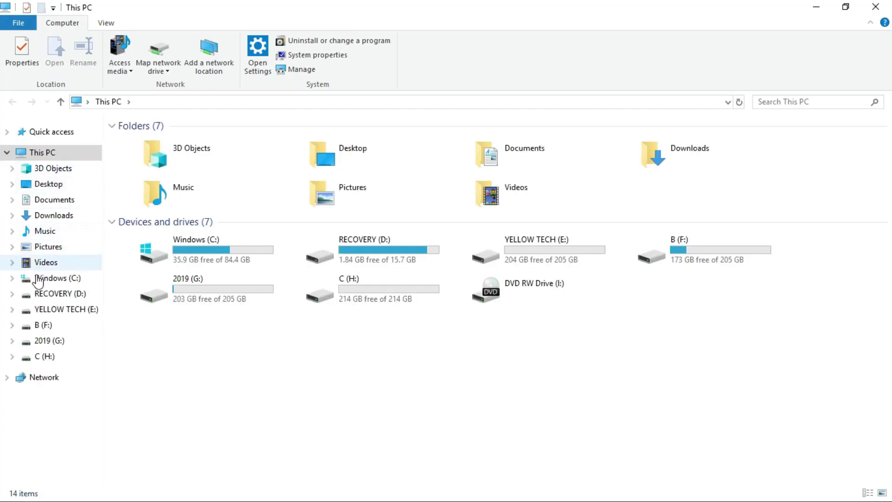
click(54, 217)
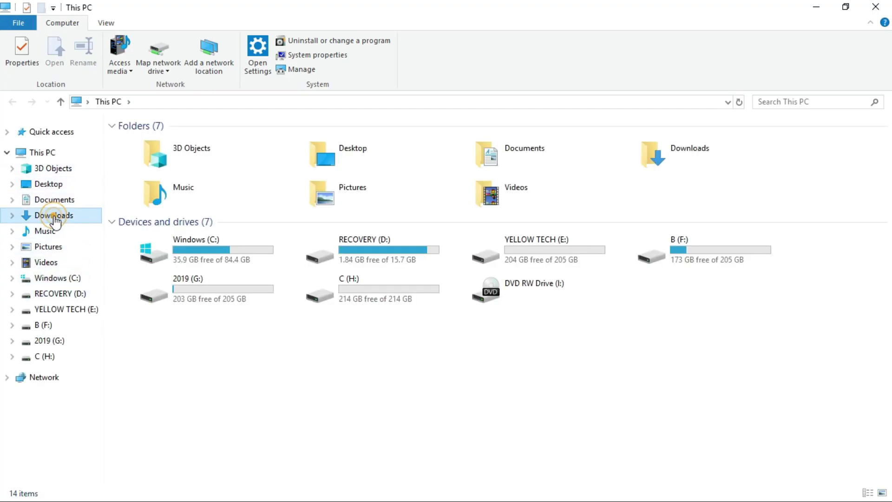
right_click(159, 166)
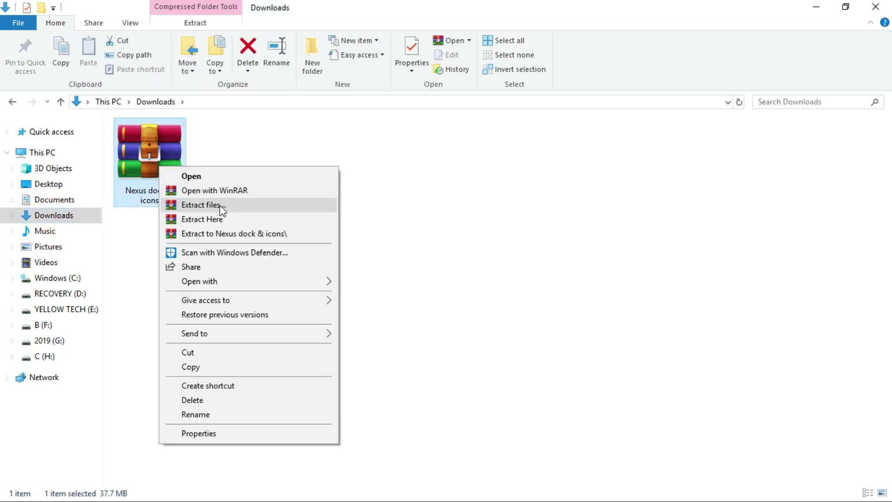
click(224, 220)
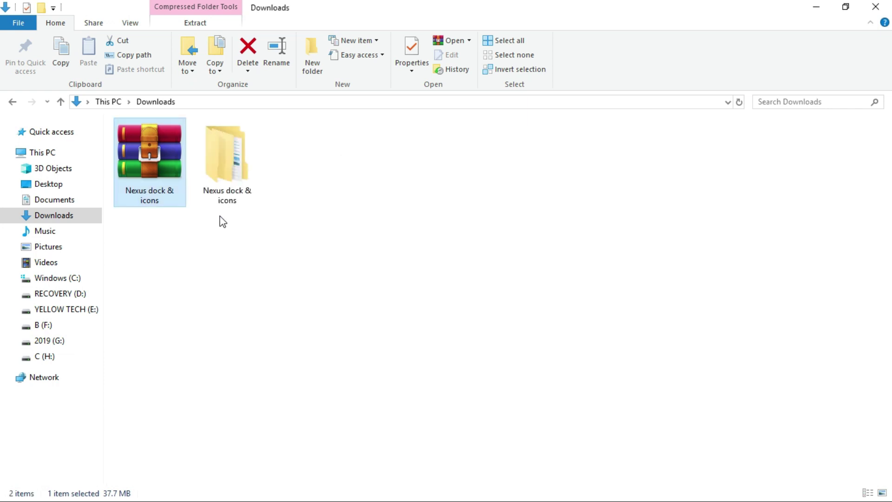
Open the extracted Nexus dock & icons folder and extract the nexus_2 archive in place.
double_click(236, 182)
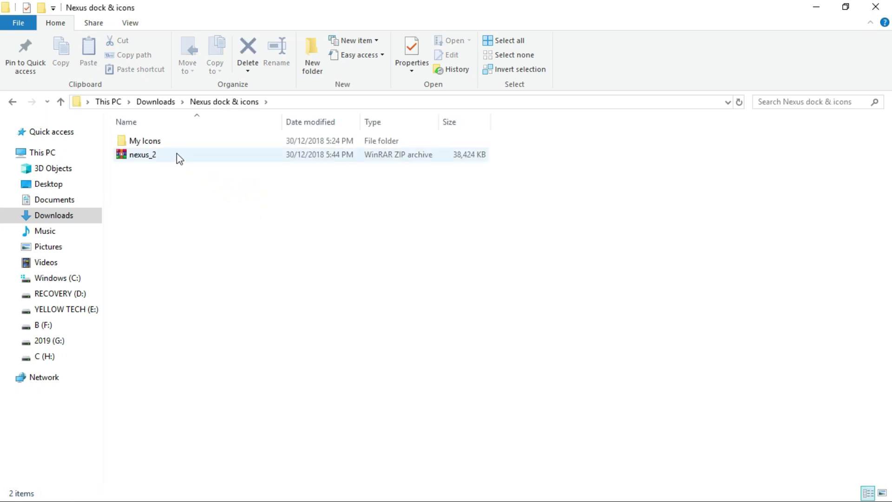
right_click(177, 154)
right_click(154, 155)
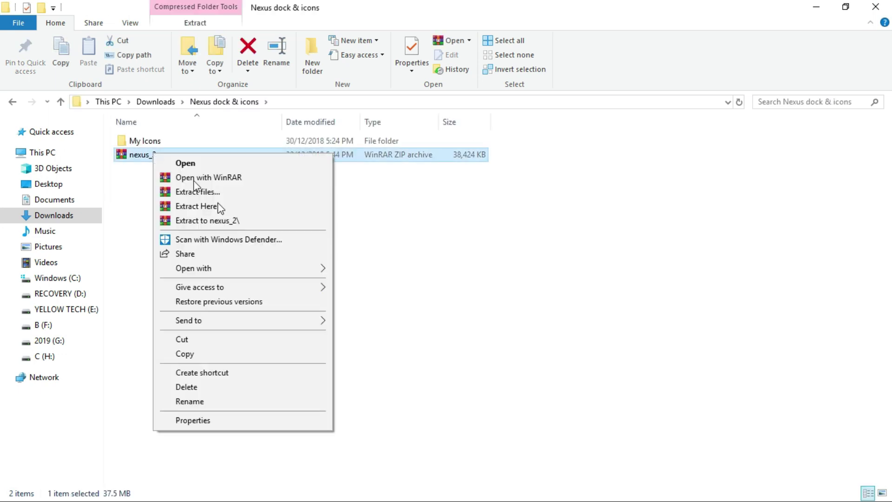
click(205, 208)
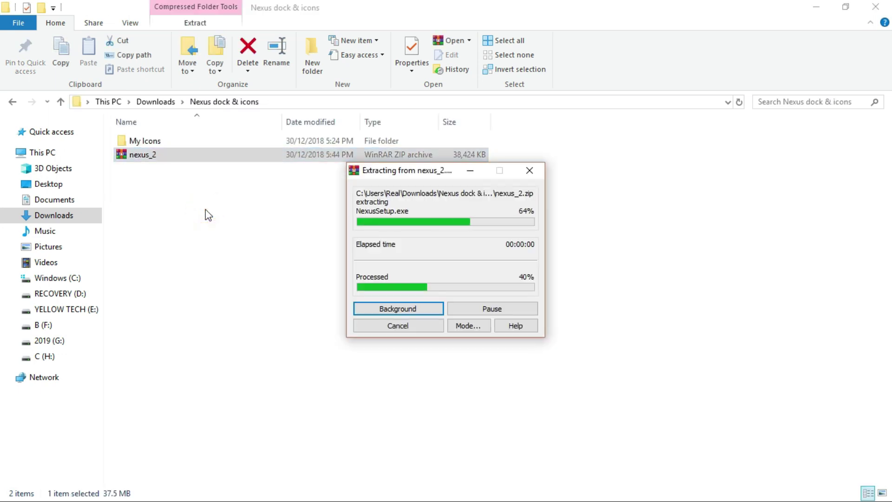
Launch NexusSetup with English as the setup language and accept the license agreement.
double_click(173, 170)
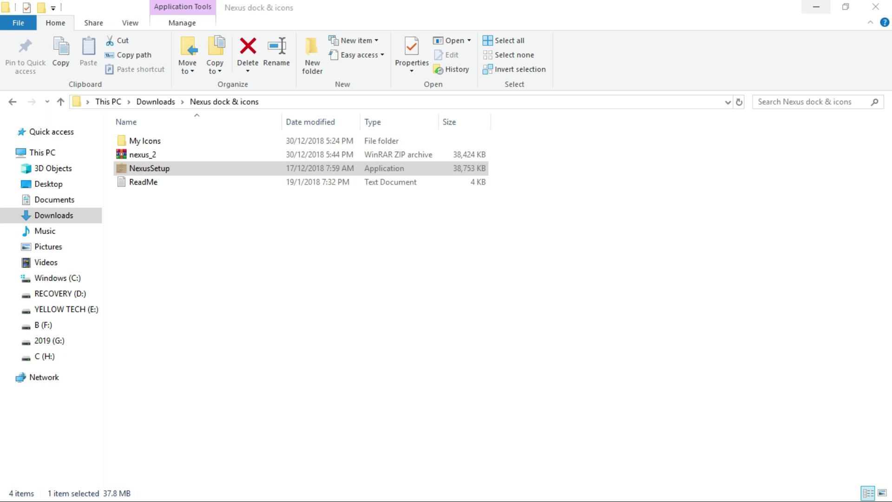
click(816, 6)
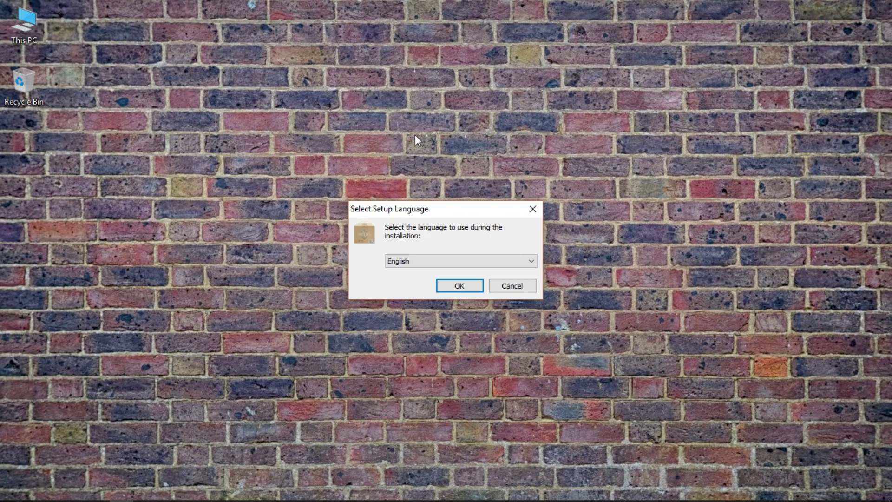
click(438, 287)
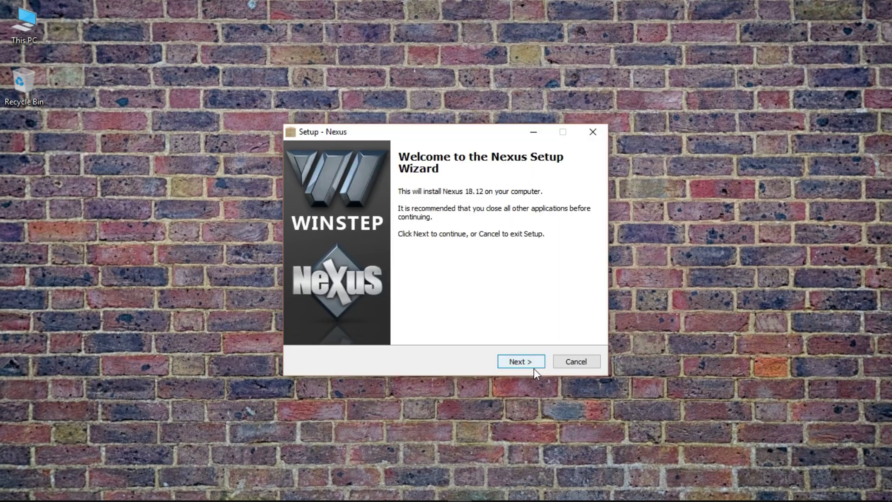
click(529, 364)
click(373, 321)
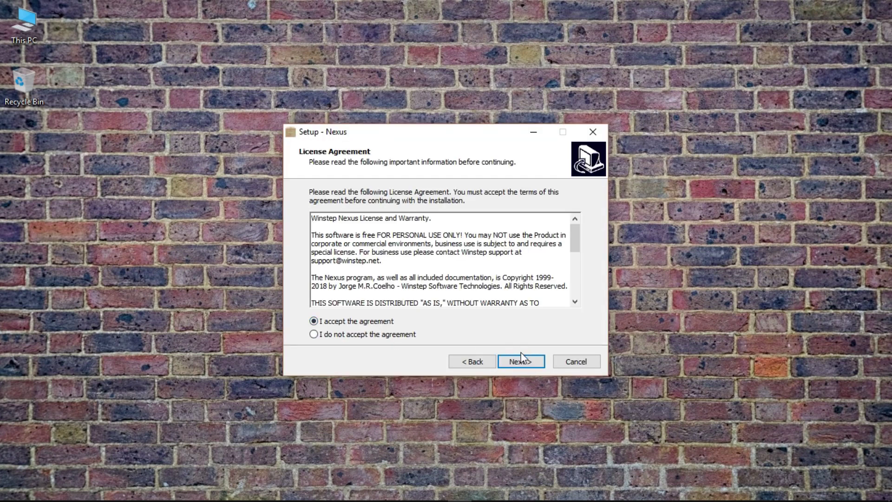
click(518, 362)
click(519, 362)
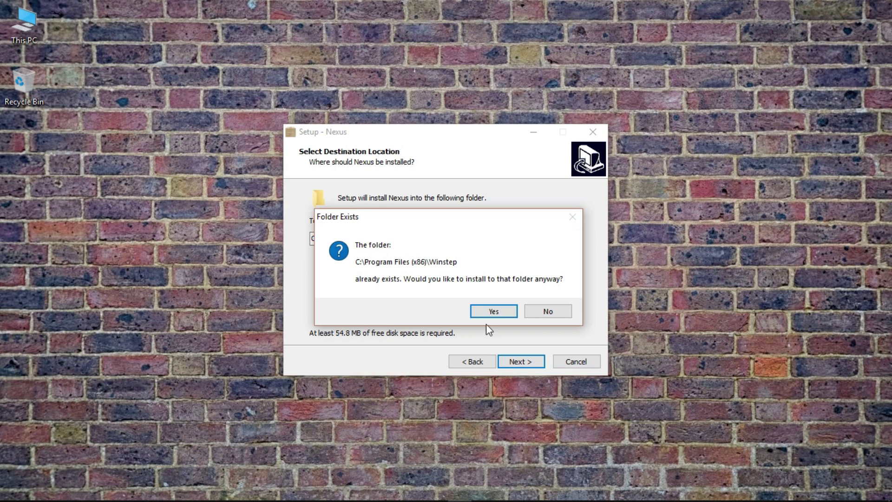
click(540, 313)
click(510, 360)
click(554, 312)
Set the Nexus installation folder to C:\Program Files\Winstep.
click(557, 241)
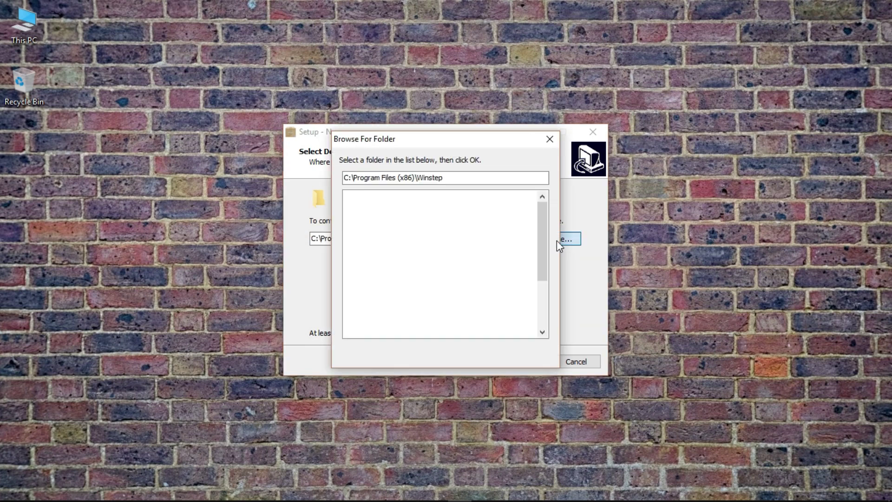
click(419, 257)
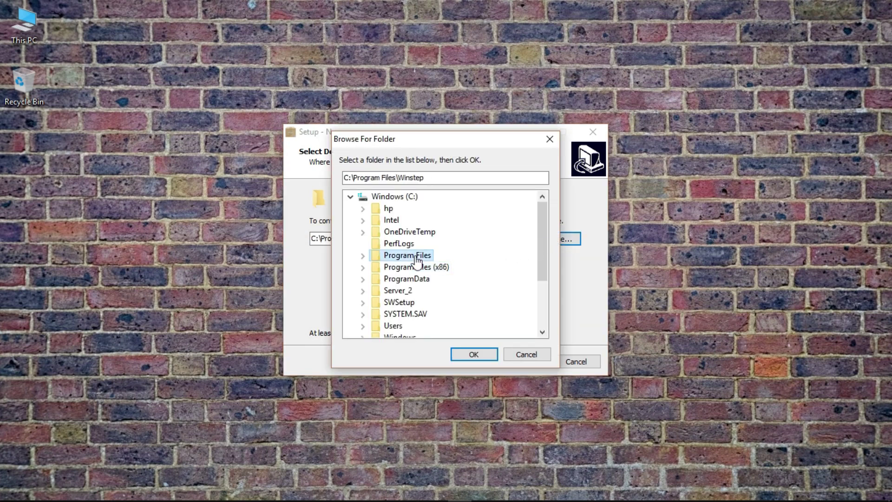
click(462, 356)
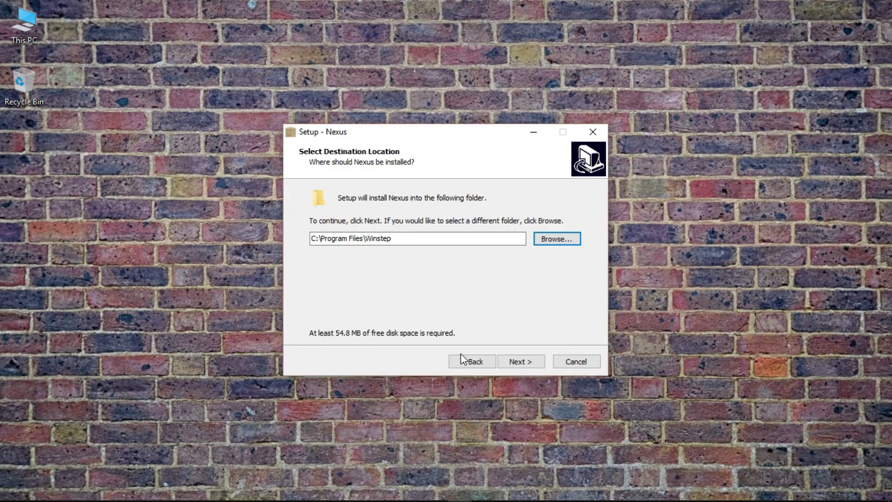
Install Nexus and finish the setup with Launch Nexus enabled.
click(507, 362)
click(506, 362)
click(506, 361)
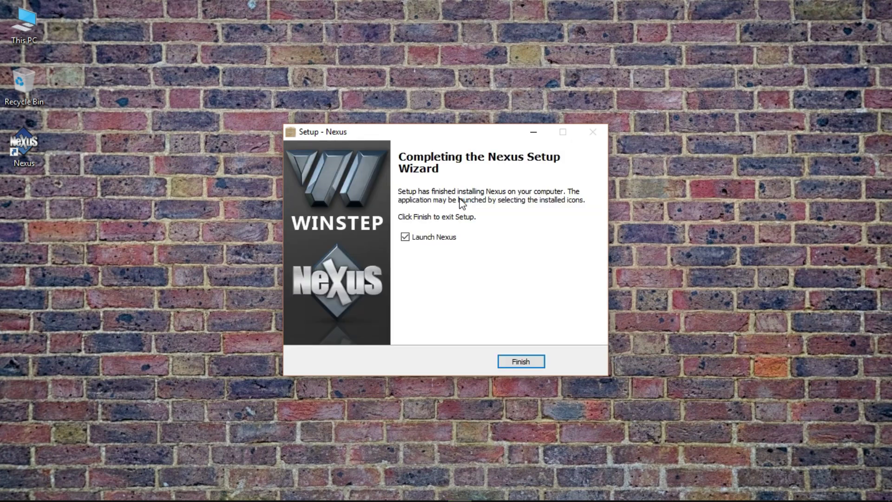
click(516, 361)
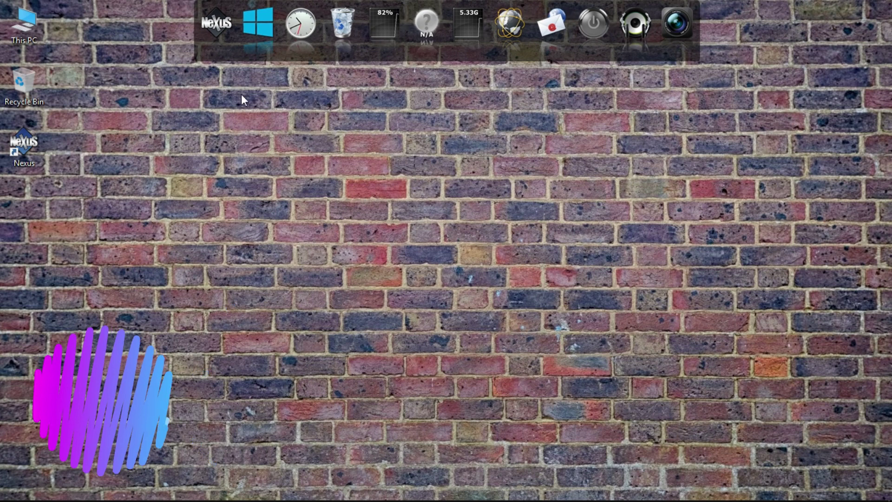
In the Nexus dock preferences, colorize the user interface with Red -35, Green 63 and Blue 58, and apply.
right_click(209, 96)
click(213, 31)
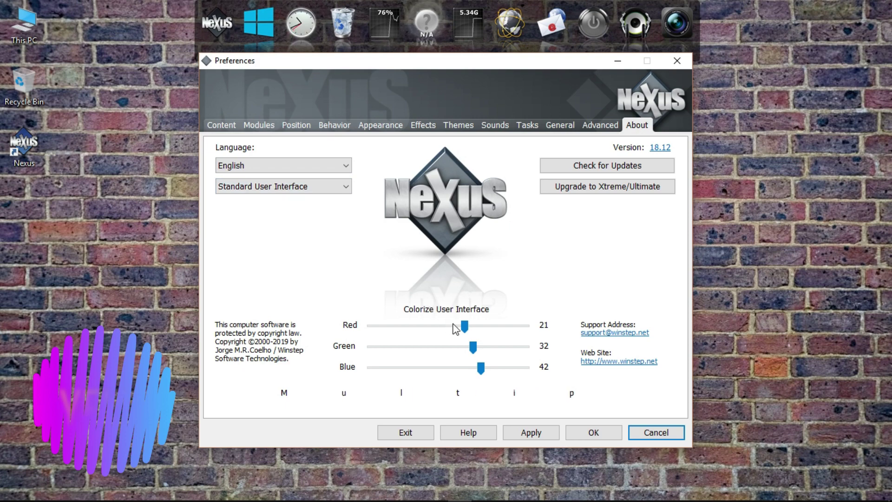
drag(465, 328, 420, 333)
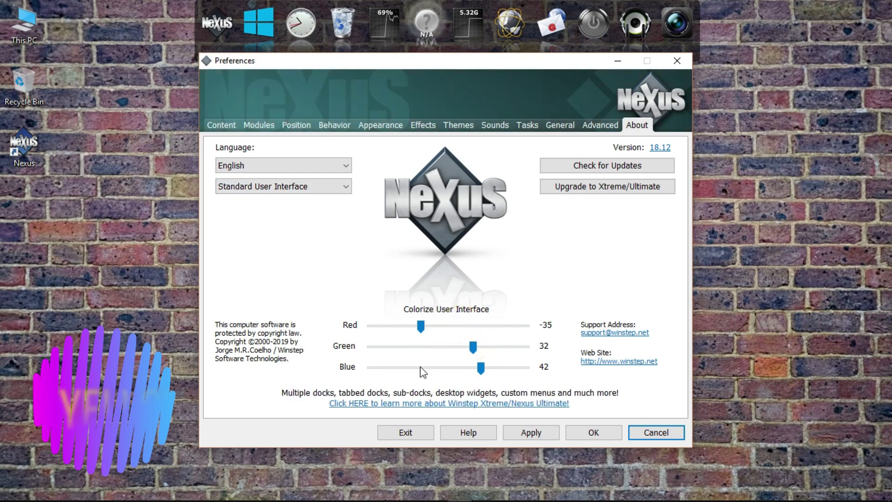
drag(480, 367, 497, 355)
click(531, 433)
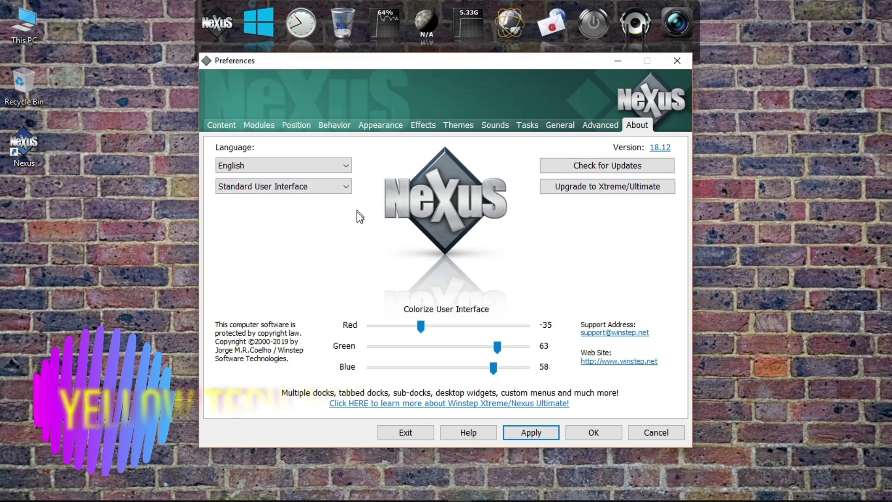
Set the Clock module's style to Digital and apply it to the dock.
click(264, 129)
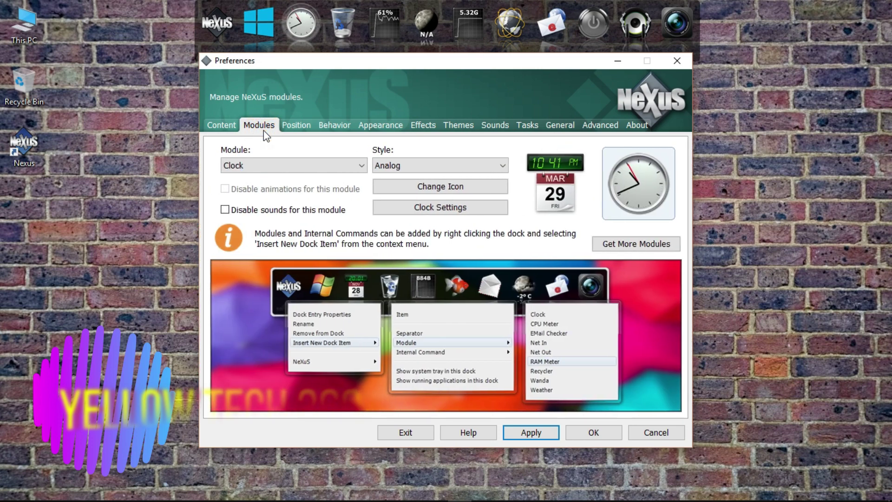
click(404, 165)
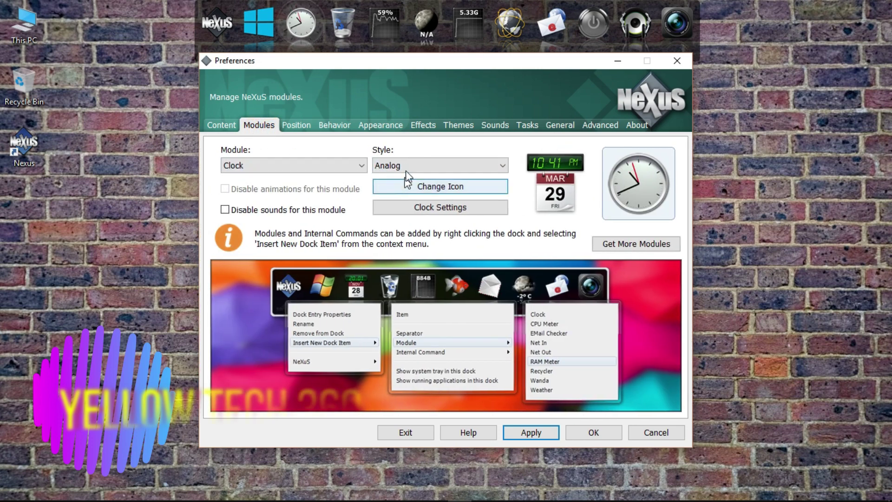
click(393, 179)
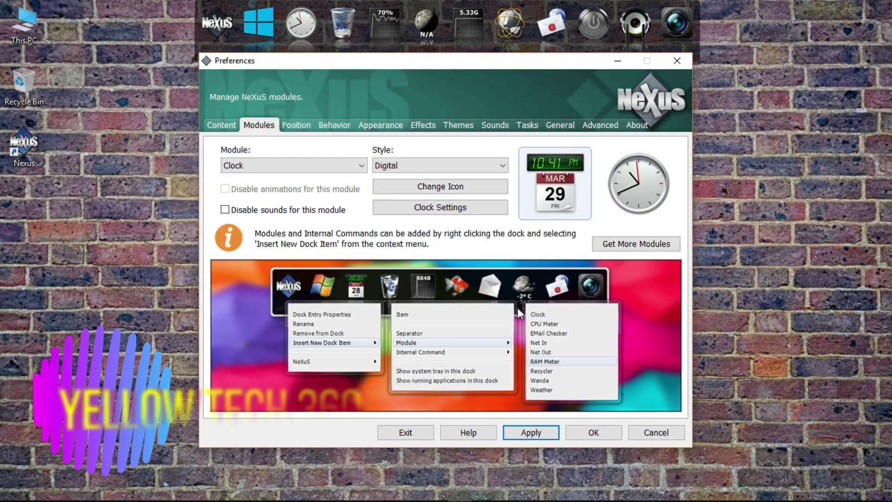
click(529, 433)
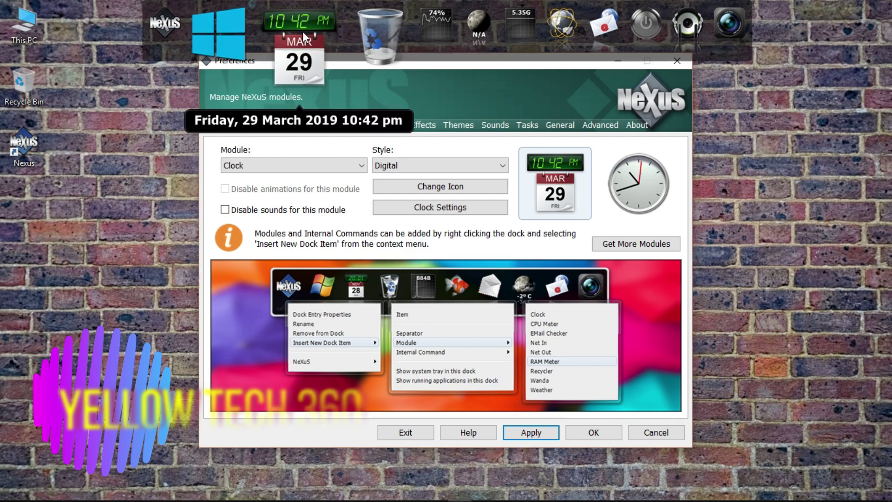
Return the Clock module to the Analog style and apply it.
click(450, 166)
click(441, 189)
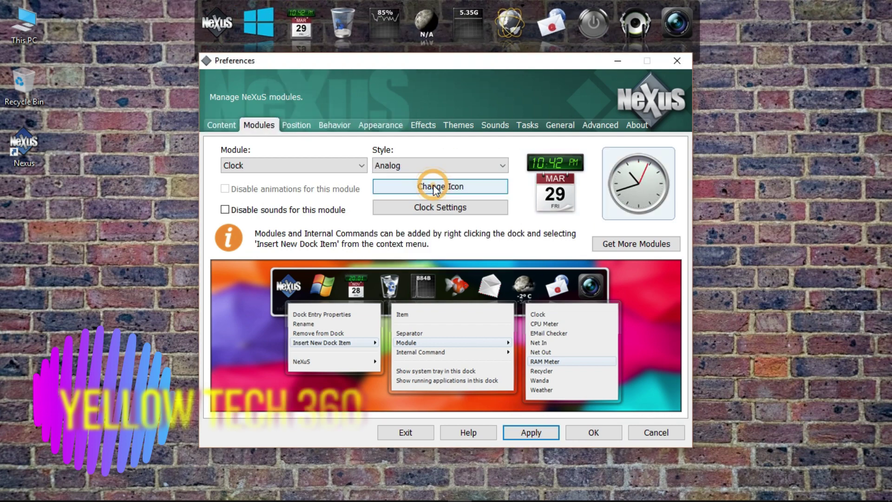
click(535, 432)
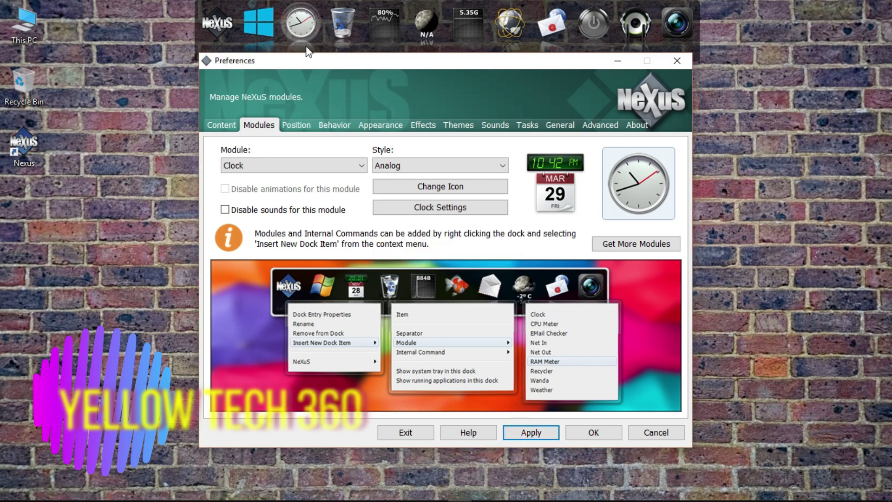
Attach the dock to the bottom screen edge, apply it, and move the Preferences window clear of the dock.
click(291, 123)
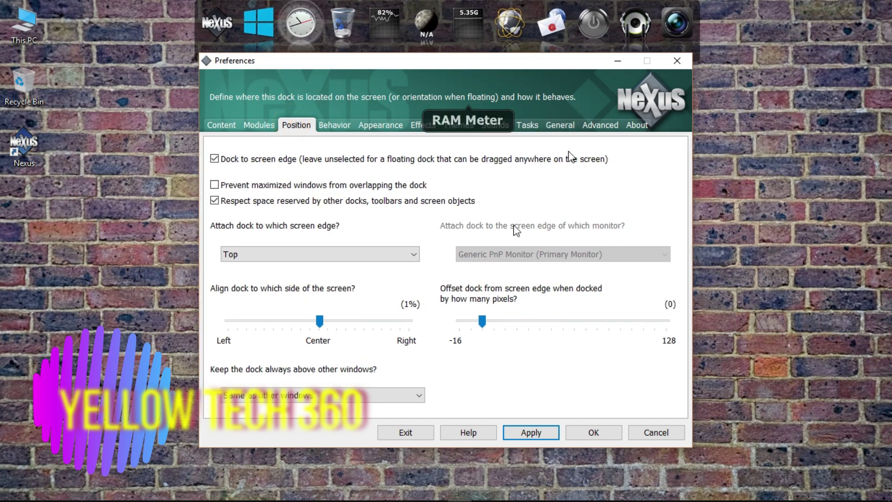
click(300, 253)
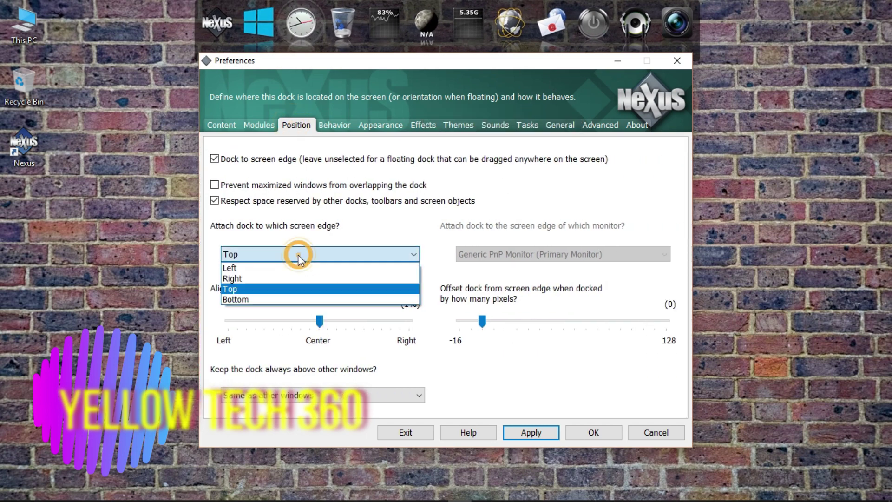
click(262, 299)
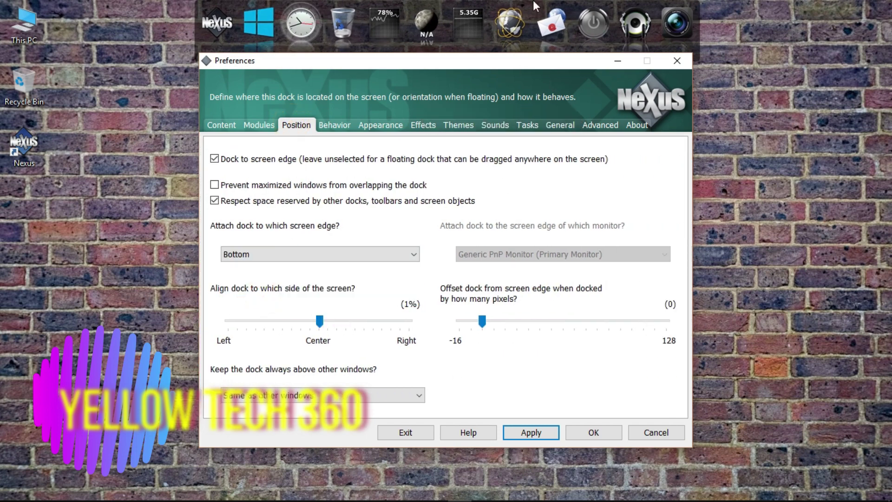
click(522, 430)
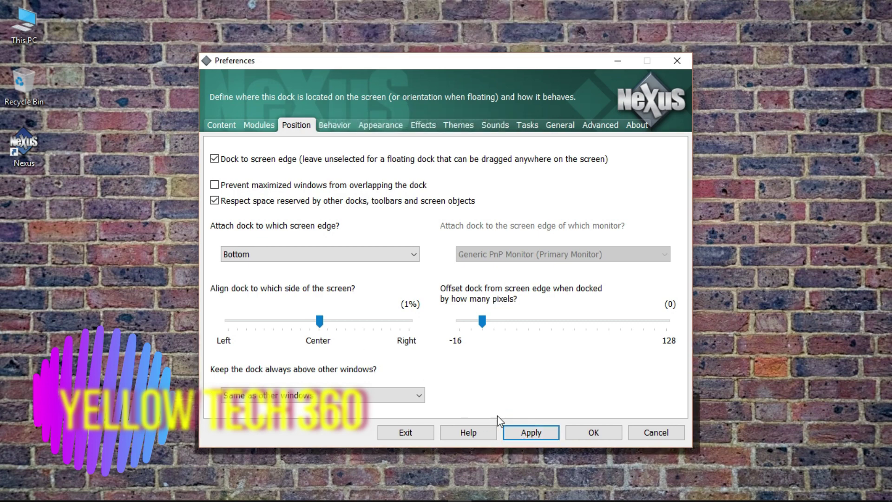
drag(481, 55, 412, 24)
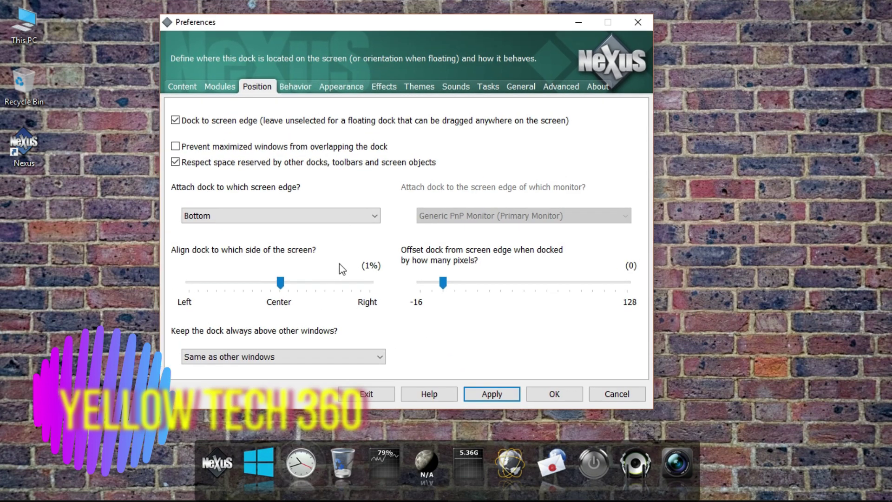
Center the dock alignment at 0%, offset it 67 pixels from the screen edge, and apply the settings.
mouse_move(281, 282)
mouse_down()
mouse_move(271, 281)
mouse_move(304, 283)
mouse_move(284, 285)
mouse_up()
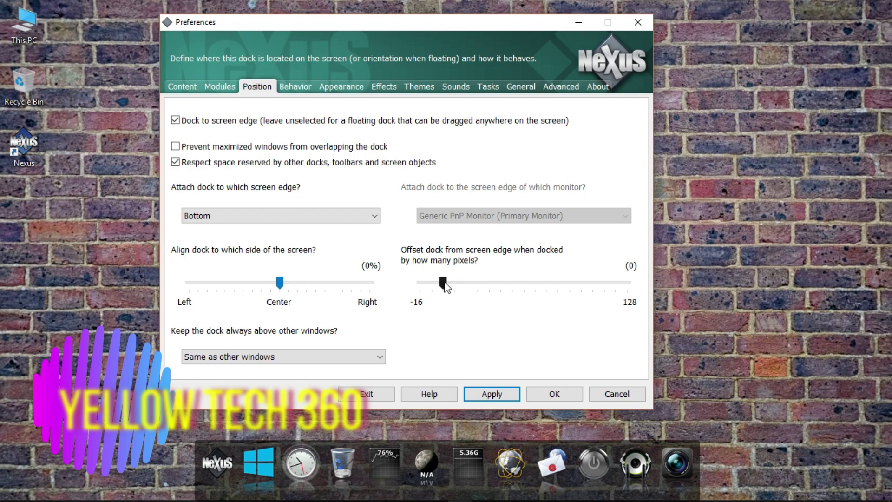
drag(481, 288, 504, 287)
click(481, 395)
drag(502, 290, 540, 285)
click(498, 386)
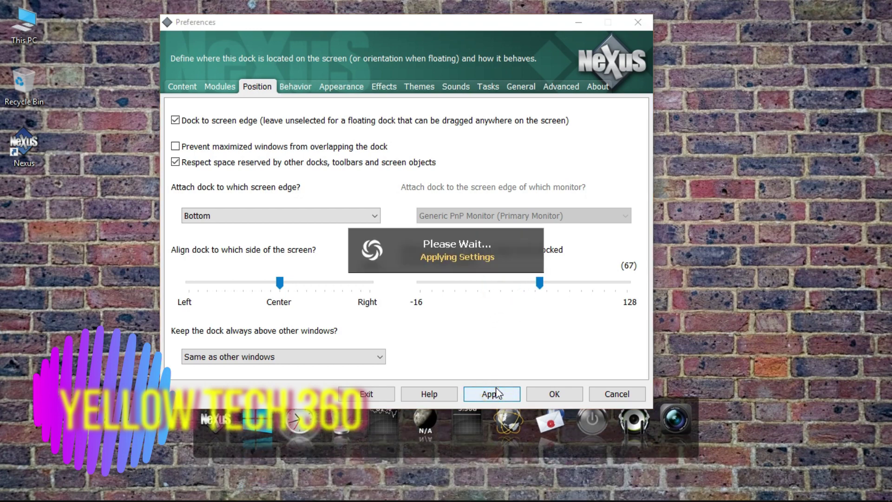
drag(429, 26, 403, 12)
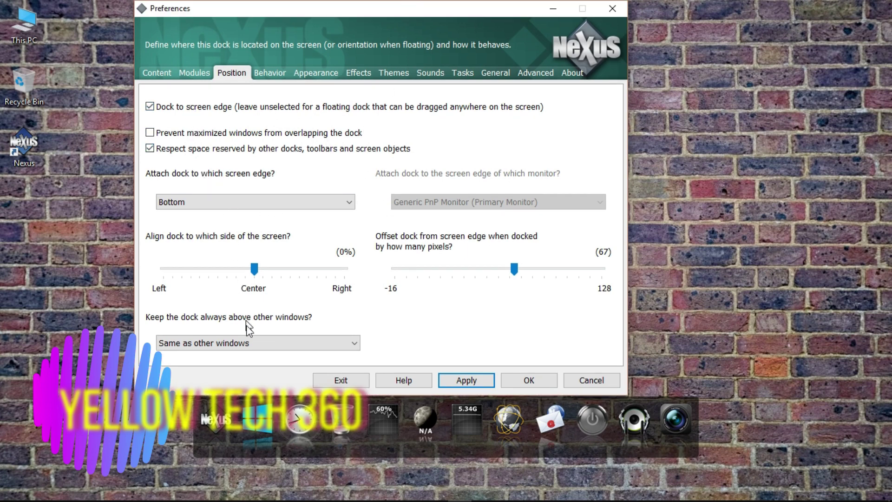
Set the dock to auto-hide after a short delay and apply the behavior change.
click(266, 73)
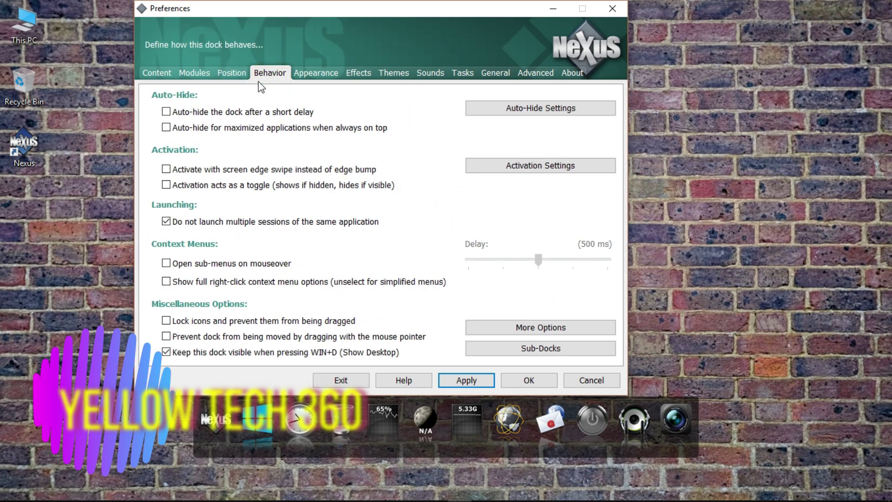
click(167, 112)
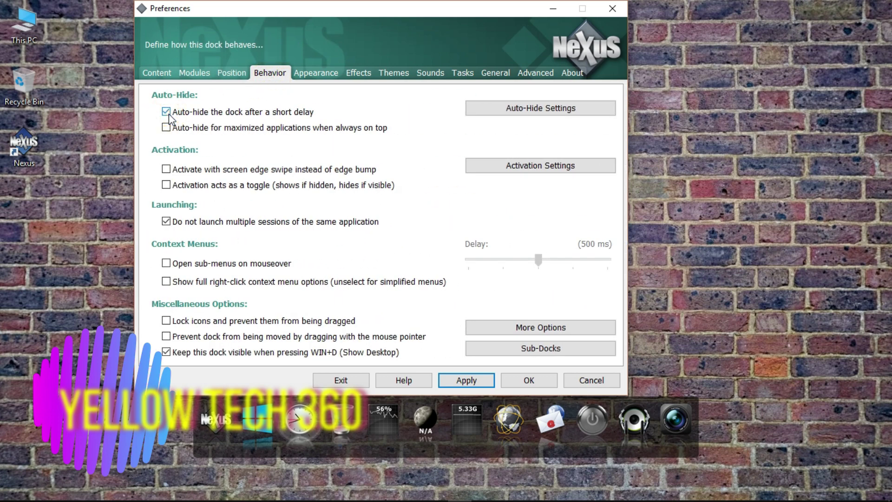
click(465, 379)
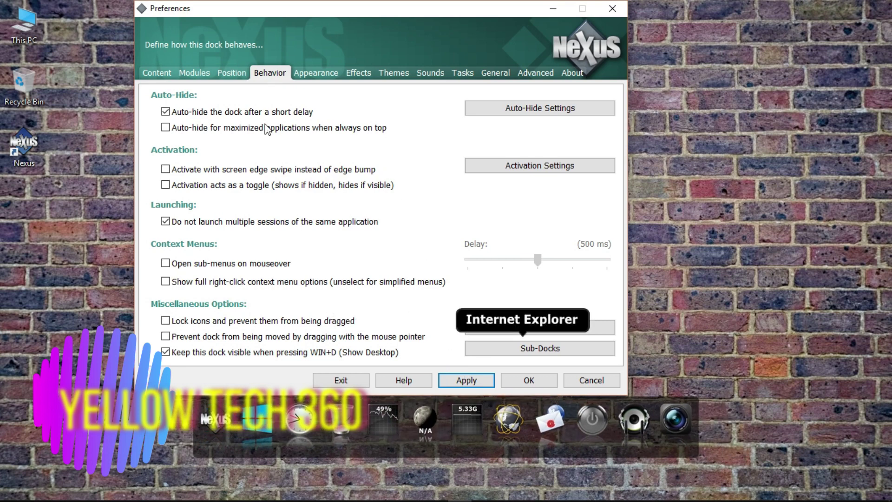
Set the icon reflection to 60% and the dock transparency to 87% with icons kept at 0%, and apply the appearance.
click(312, 73)
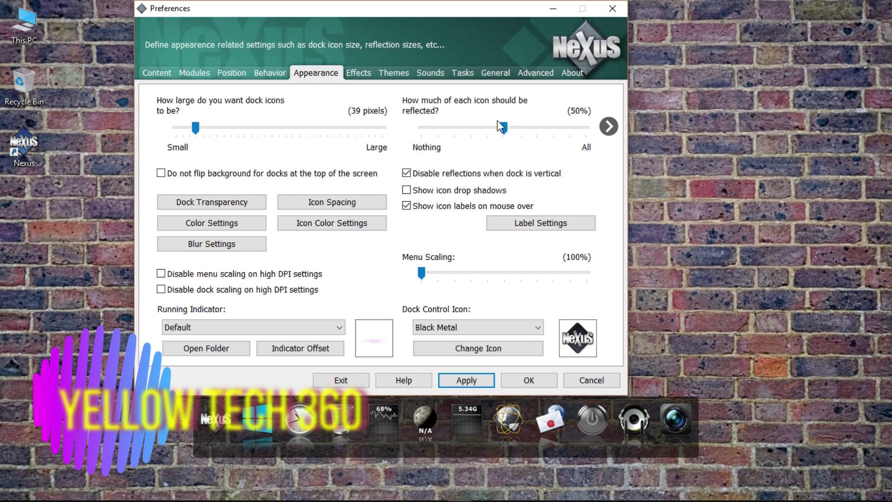
mouse_move(503, 128)
mouse_down()
mouse_move(487, 128)
mouse_move(520, 129)
mouse_up()
click(253, 202)
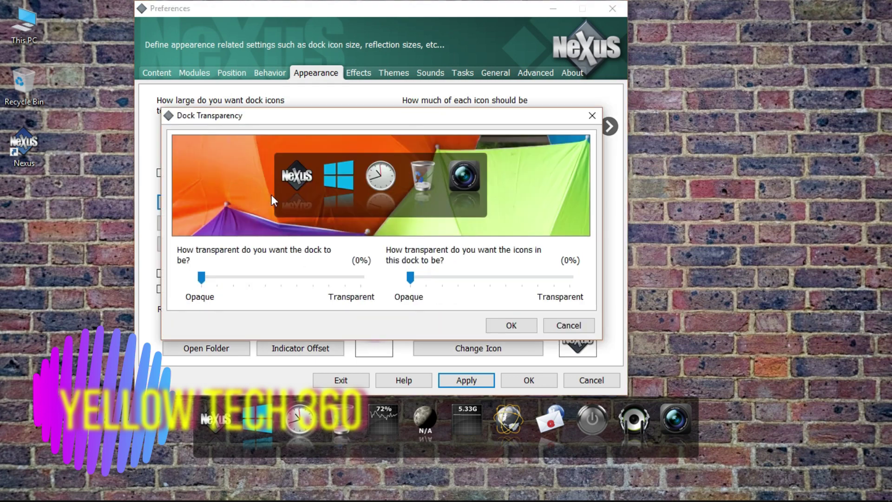
drag(232, 284, 341, 281)
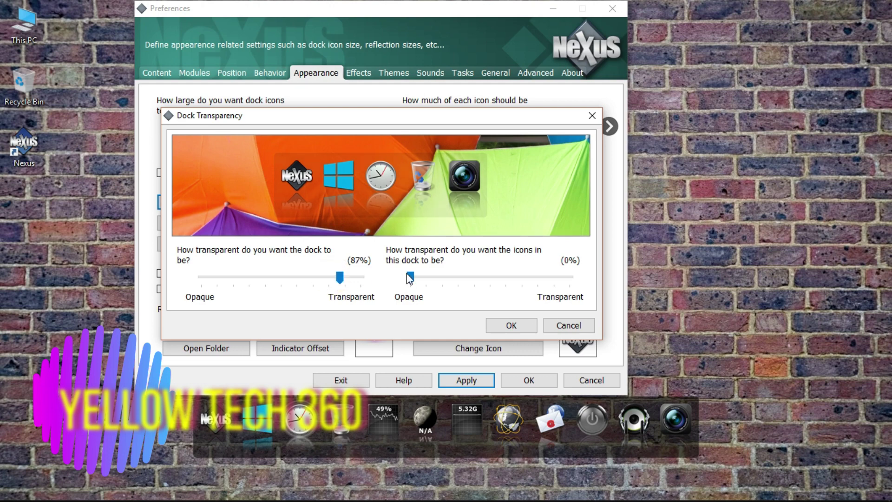
mouse_move(415, 280)
mouse_down()
mouse_move(443, 281)
mouse_move(404, 278)
mouse_up()
click(505, 326)
click(459, 380)
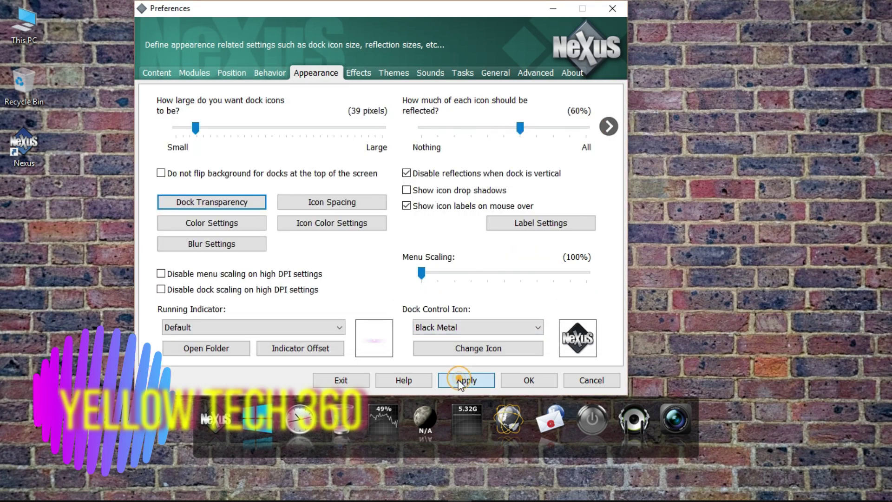
Change the dock control icon to Black Blue, set menu scaling to 120%, and apply both changes.
click(481, 353)
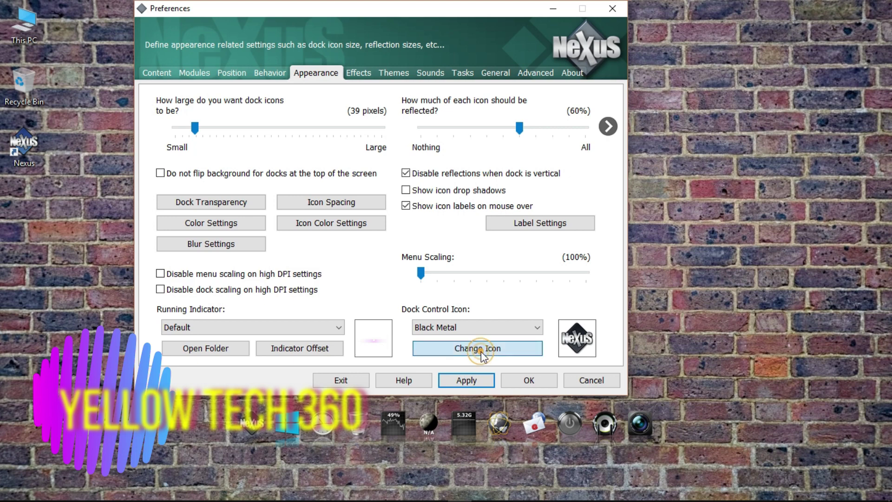
click(713, 232)
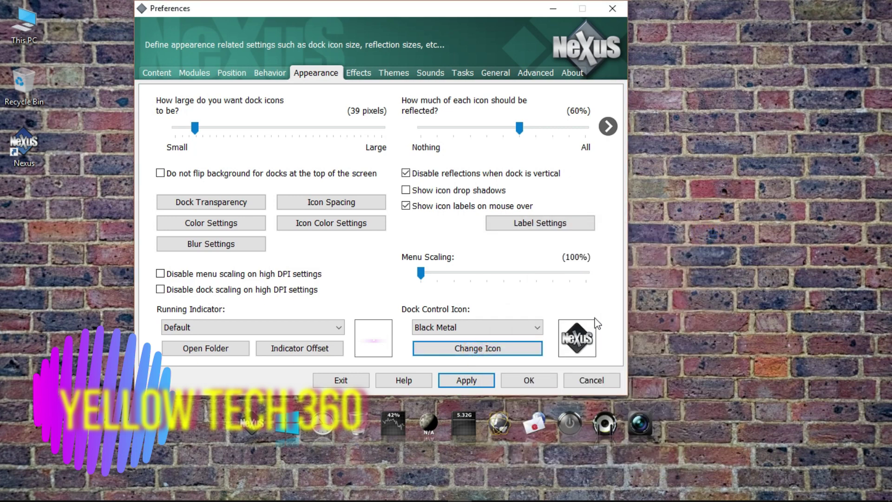
click(465, 328)
click(445, 357)
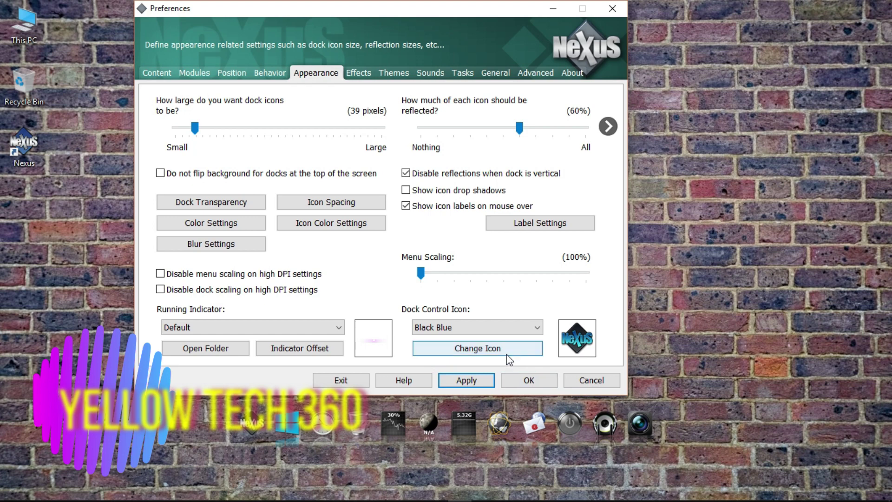
click(476, 380)
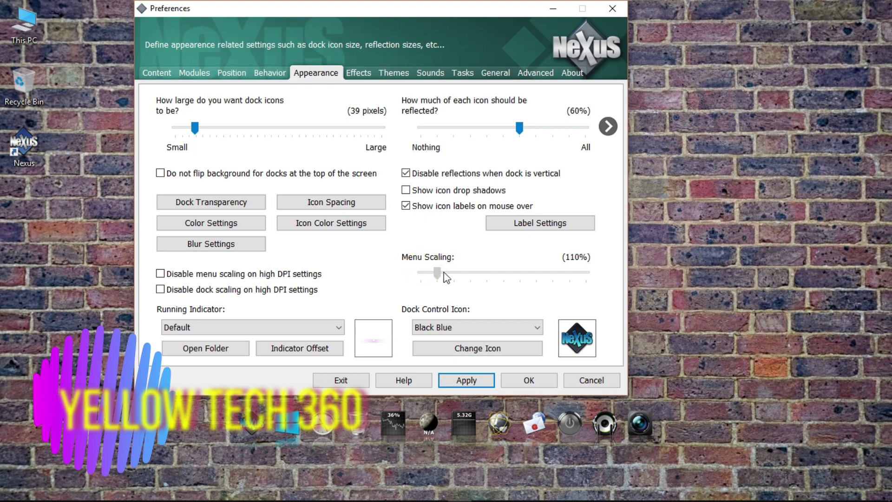
click(447, 384)
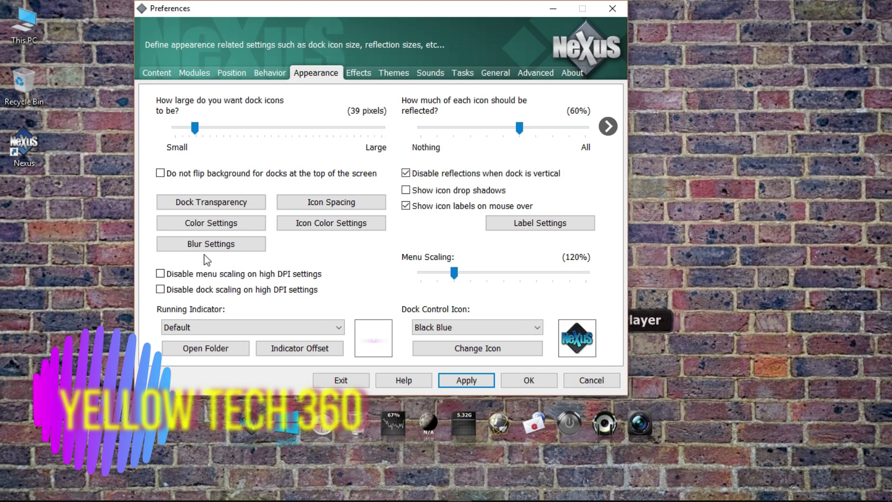
Review the dock's colorization choices in the color settings and keep No Colorization.
click(205, 225)
click(414, 125)
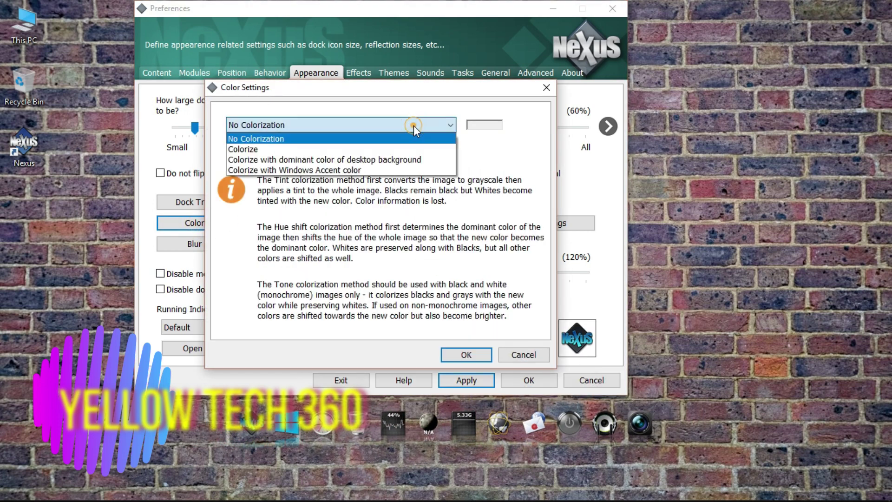
click(412, 125)
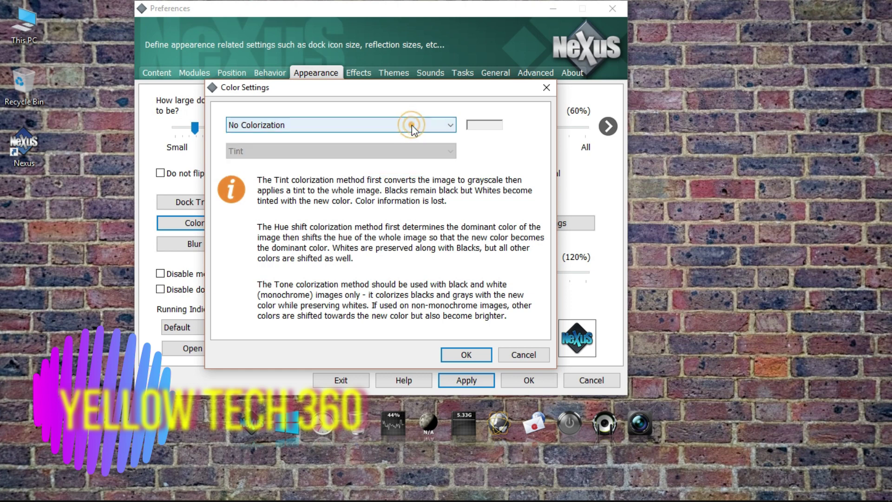
click(467, 354)
Set the icon spacing to 11 pixels horizontally and about 10 pixels vertically, and apply it to the dock.
click(347, 205)
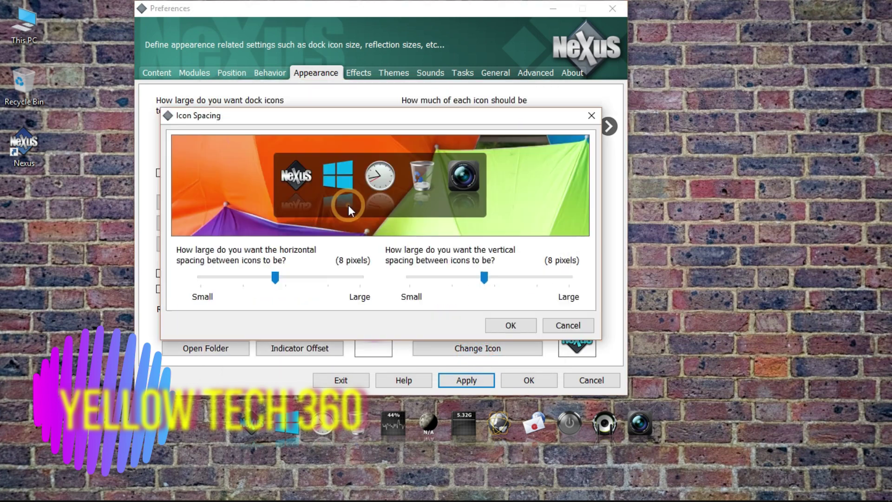
click(274, 278)
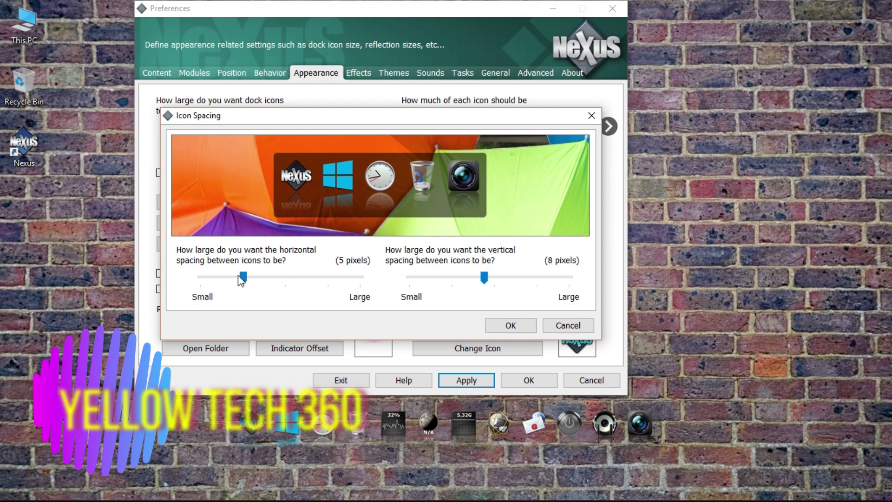
click(241, 276)
drag(251, 279, 259, 281)
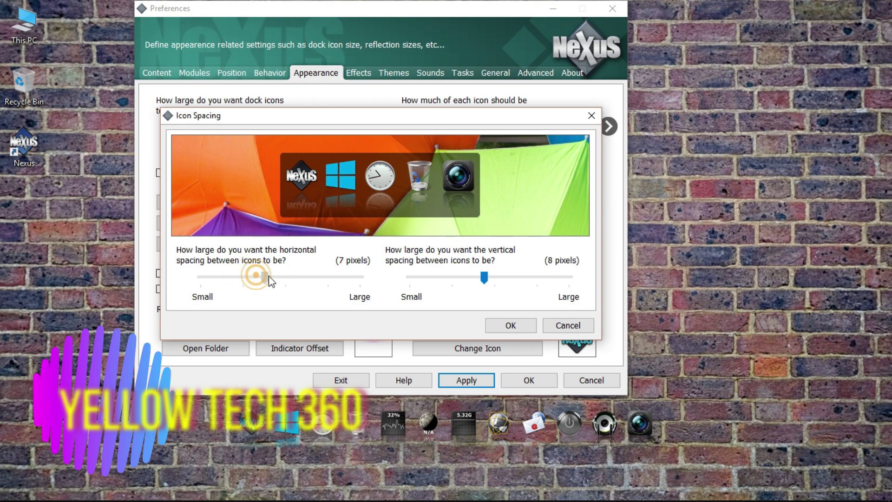
drag(270, 276, 307, 277)
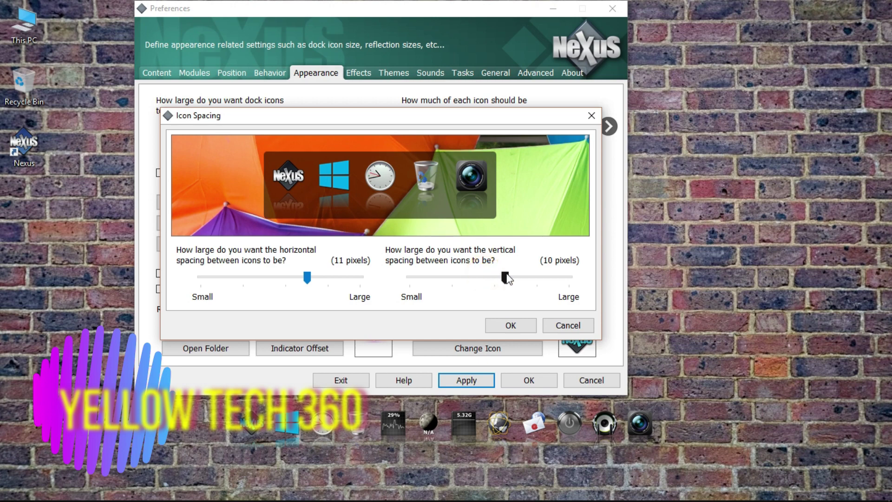
click(516, 324)
click(461, 383)
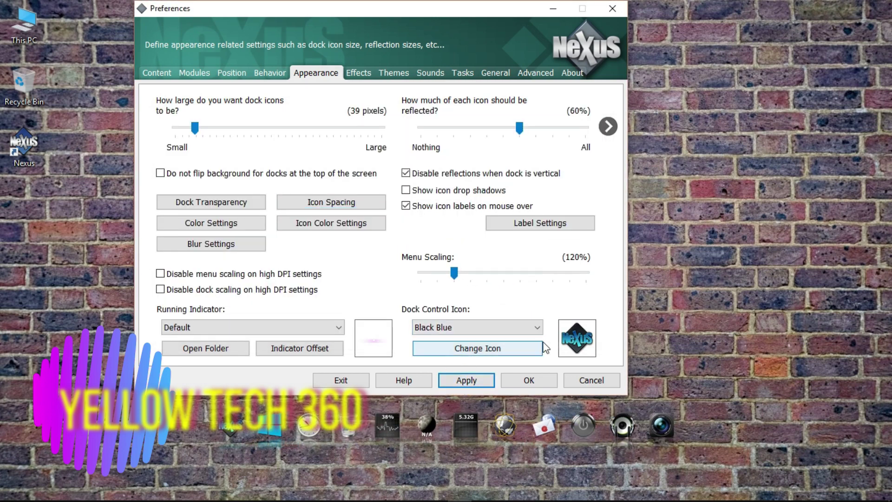
Adjust the blur's RGB threshold sensitivity to about 11%, enable icon drop shadows, and apply the settings.
click(218, 243)
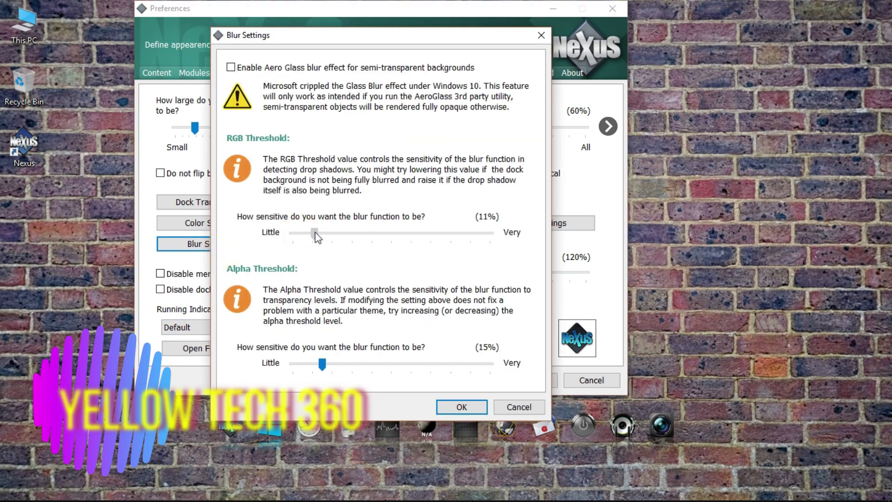
click(449, 407)
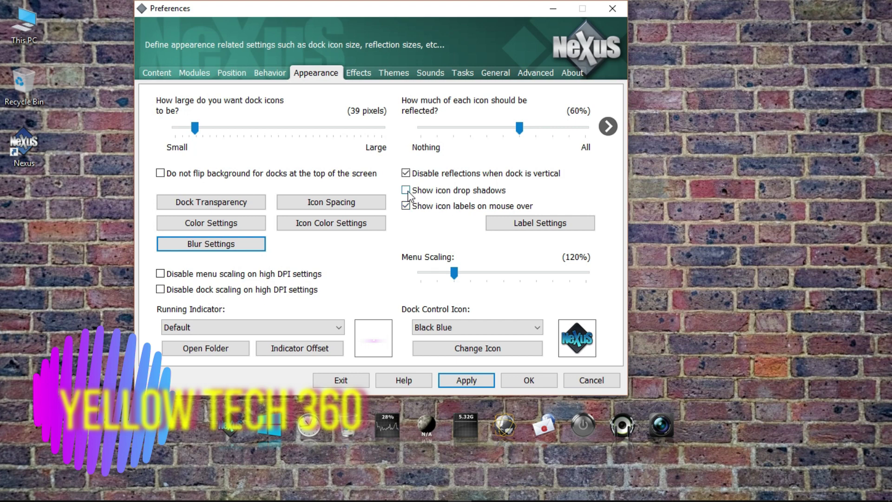
click(458, 380)
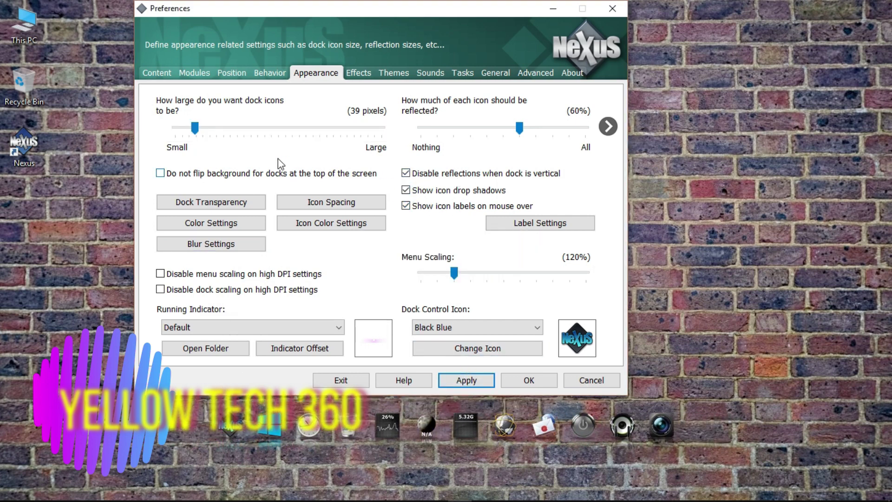
Enable the dock's water ripple, raindrop, moving background surface and animated icon reflection effects, and apply them.
click(360, 74)
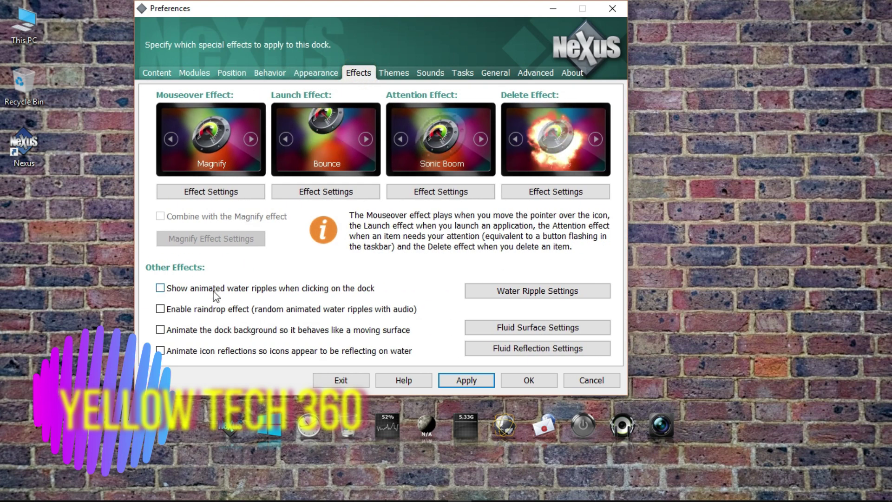
click(203, 311)
click(189, 330)
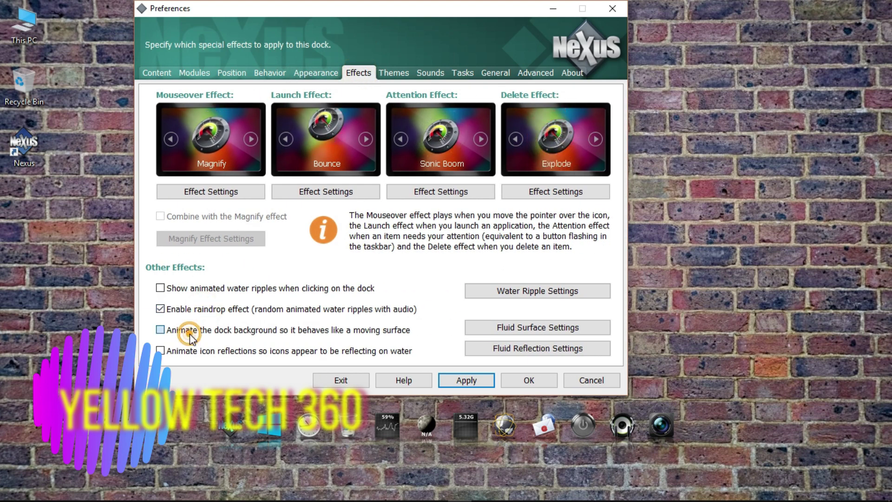
click(190, 352)
click(204, 290)
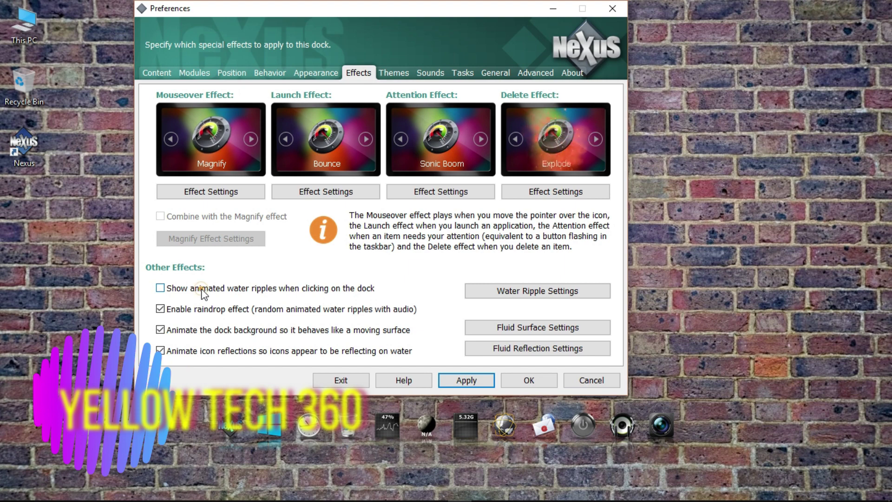
click(450, 381)
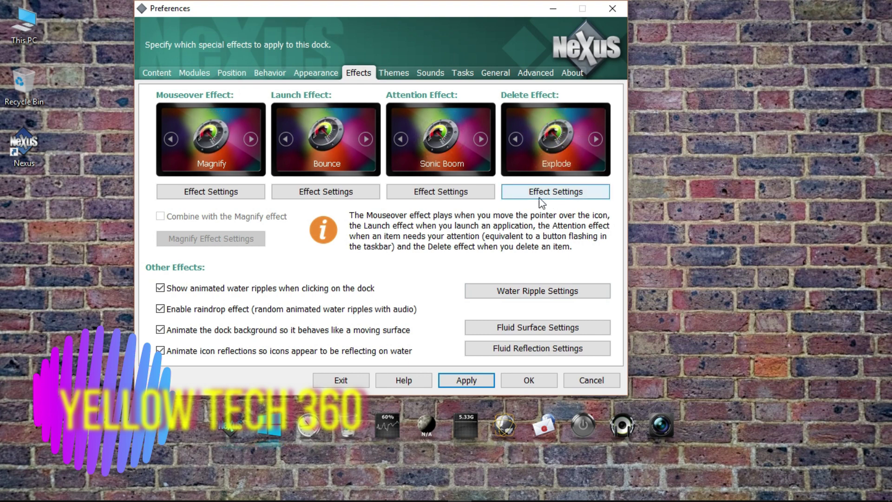
Preview the dock themes Taped - No Space, SDVZ2, Skull, K-TEK4D5 and SDVZ1.
click(381, 75)
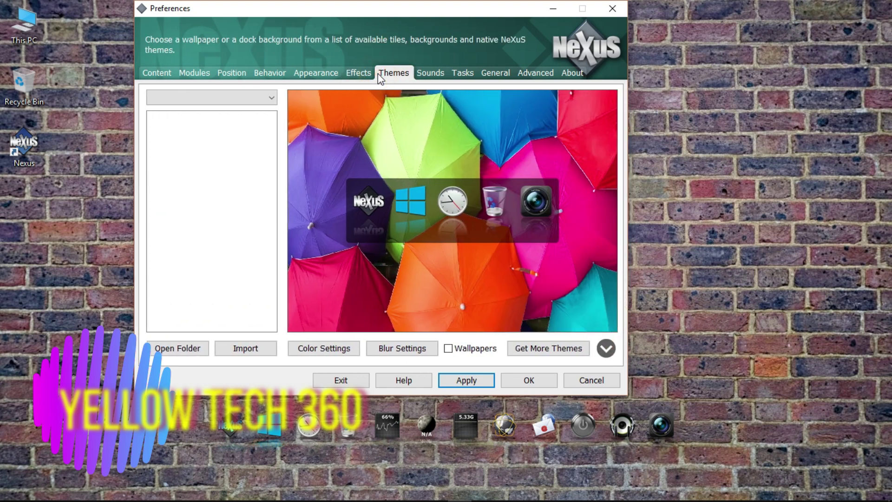
click(183, 282)
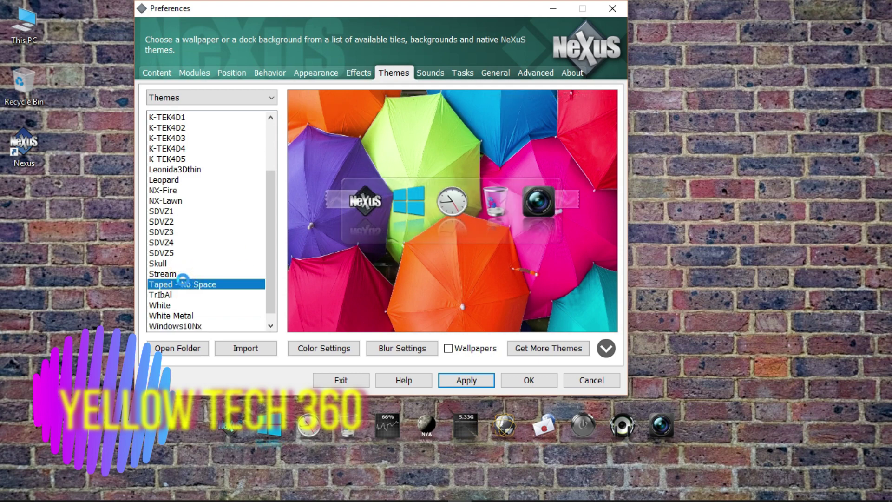
click(158, 222)
click(168, 263)
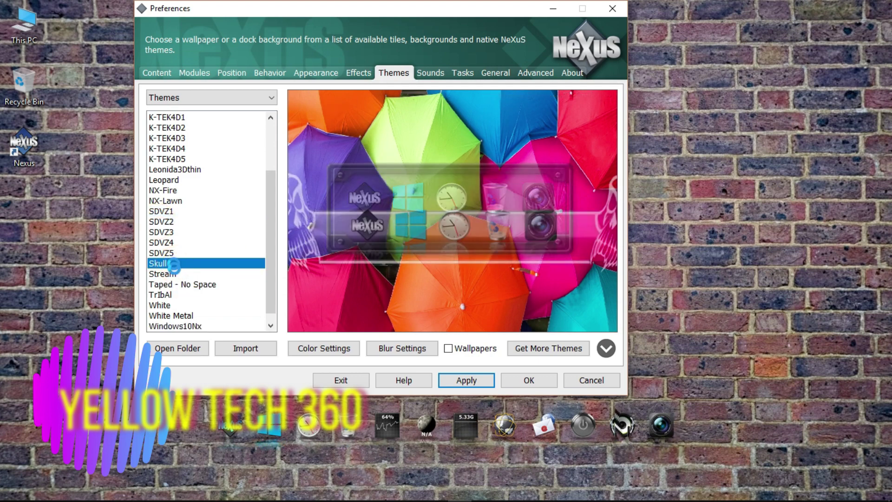
click(186, 159)
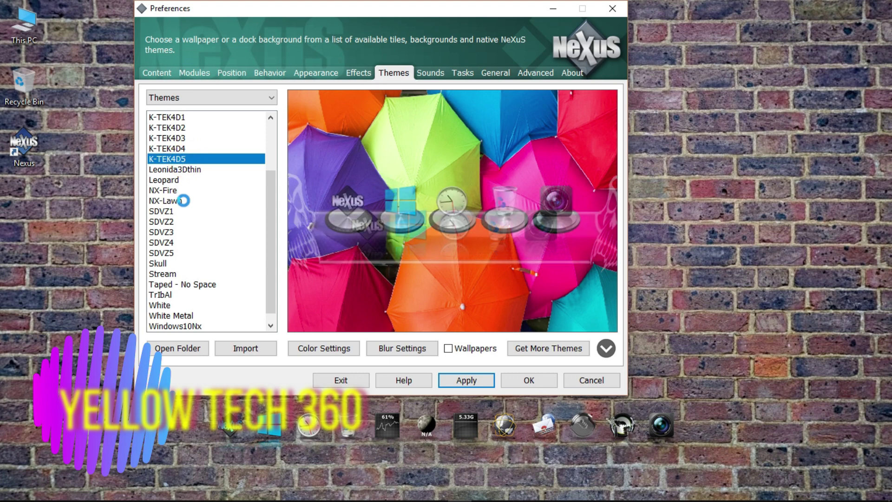
click(175, 212)
click(181, 284)
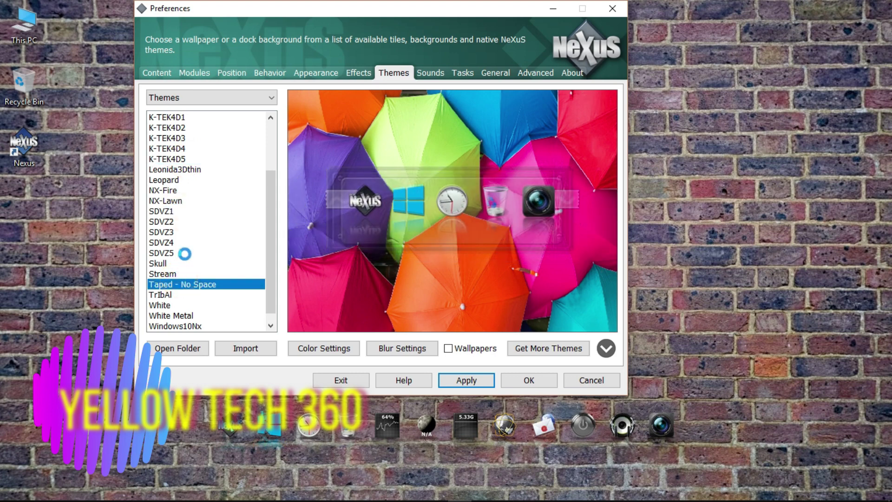
Preview the dock themes Windows10Nx, White Metal and White.
scroll(185, 253, up, 2)
scroll(185, 278, down, 2)
click(179, 316)
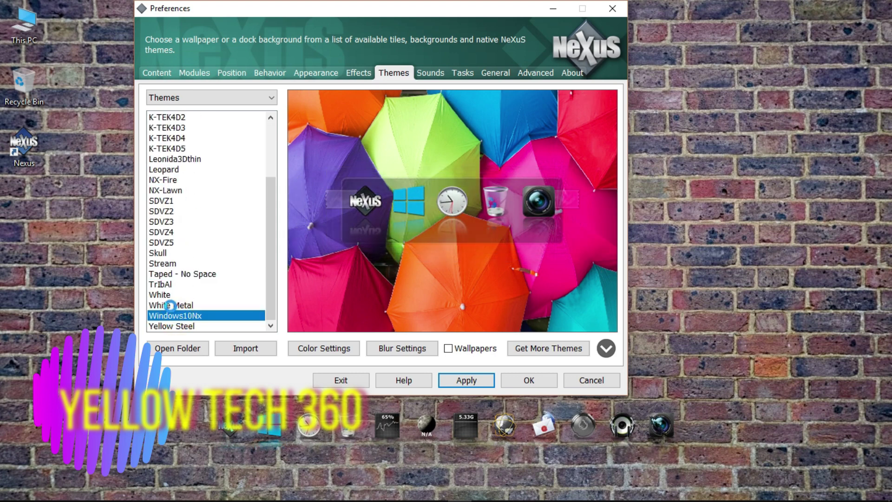
click(172, 305)
click(167, 295)
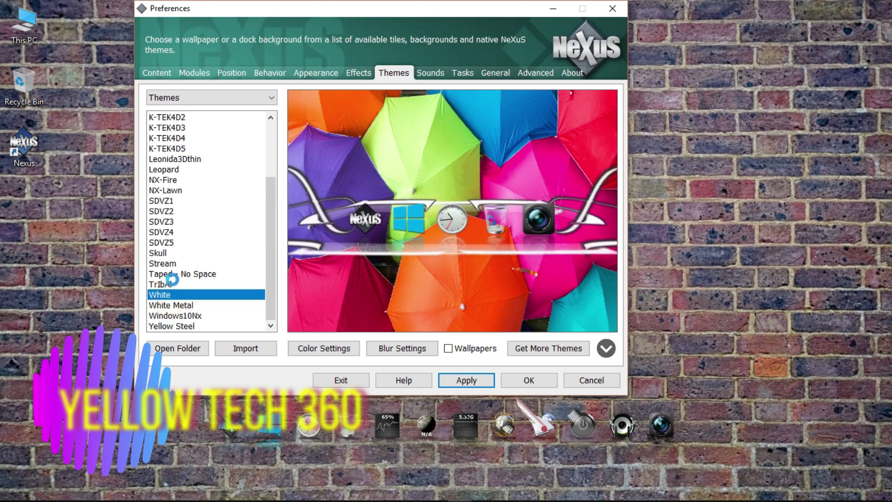
Apply the TrIbAl theme to the dock and review its blur settings.
click(172, 284)
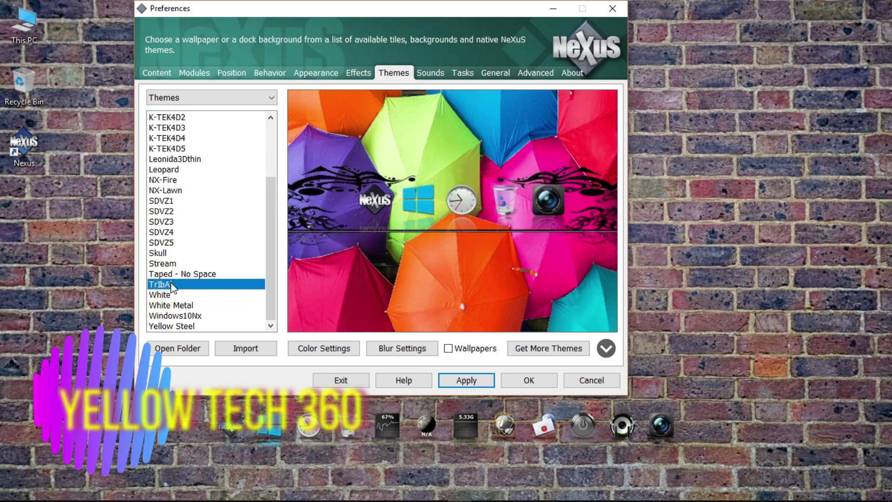
click(168, 275)
click(167, 283)
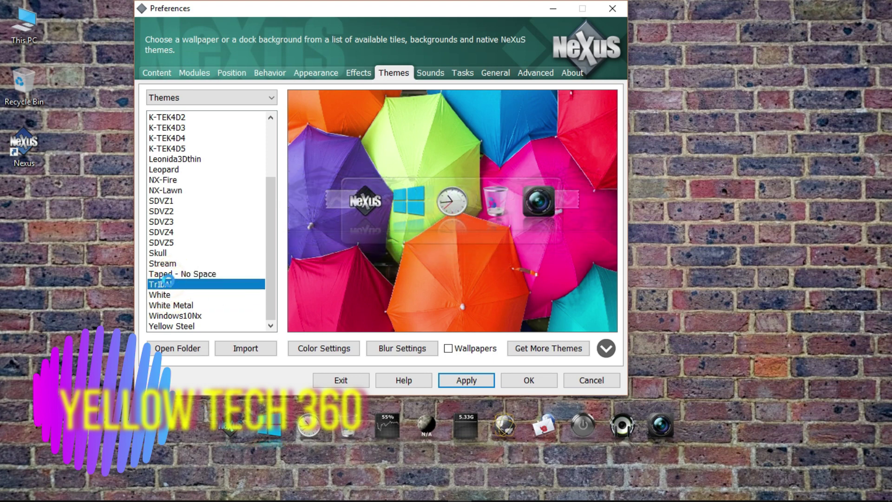
click(458, 381)
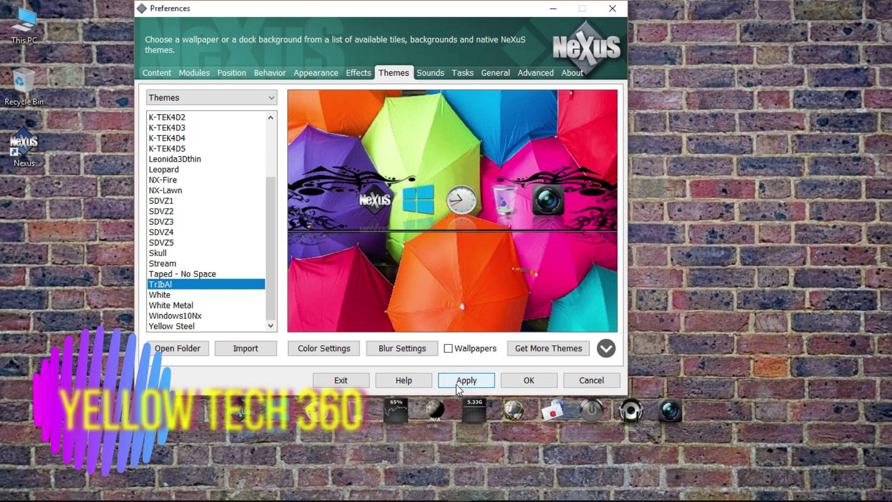
click(456, 382)
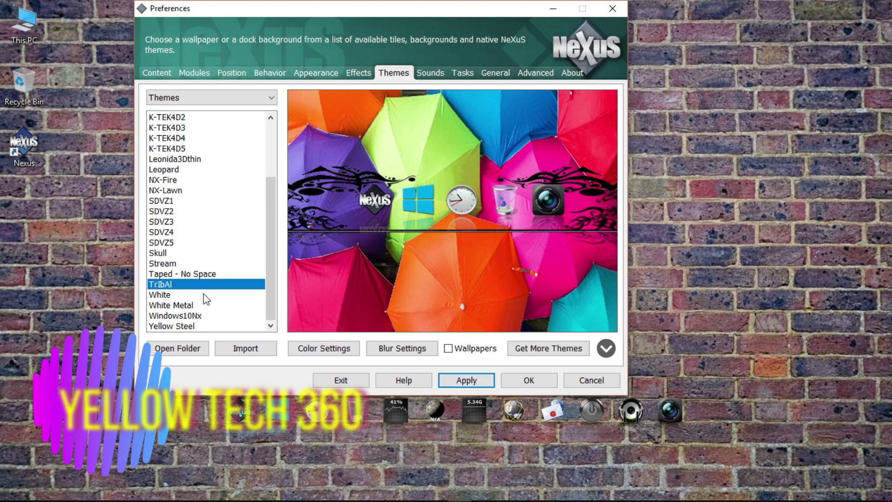
click(397, 349)
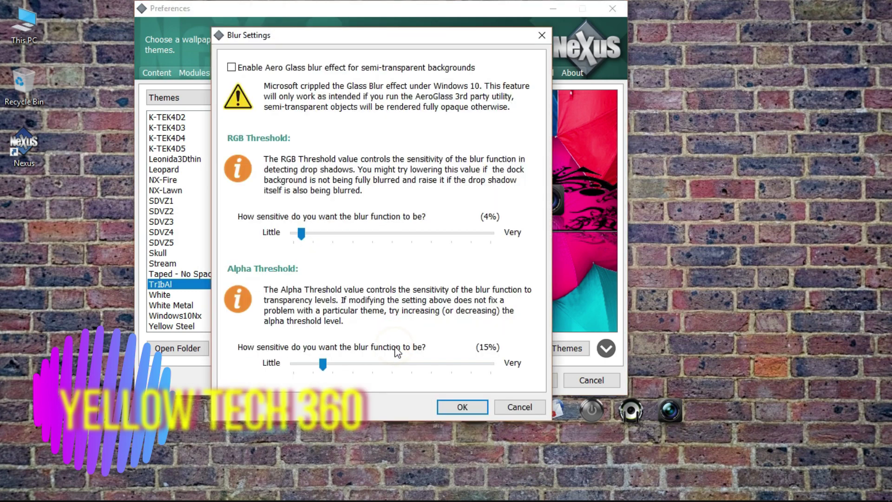
click(453, 408)
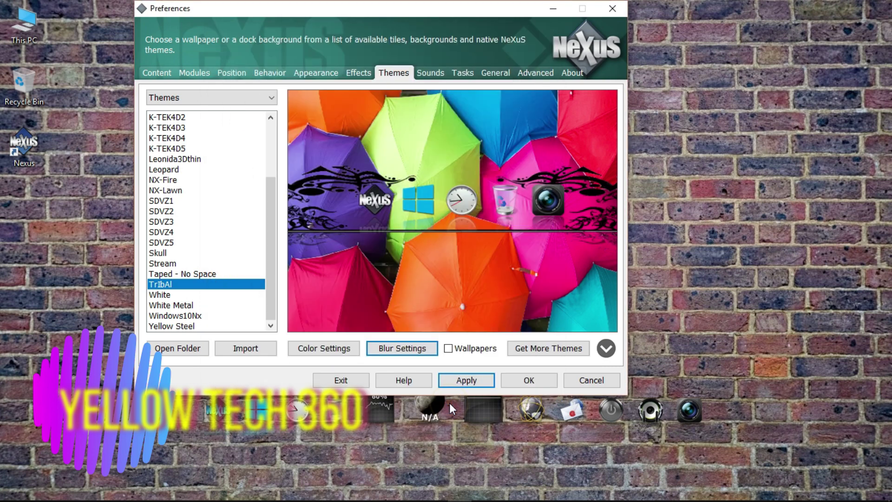
Disable all voices and all sounds for the dock and apply the settings.
click(443, 73)
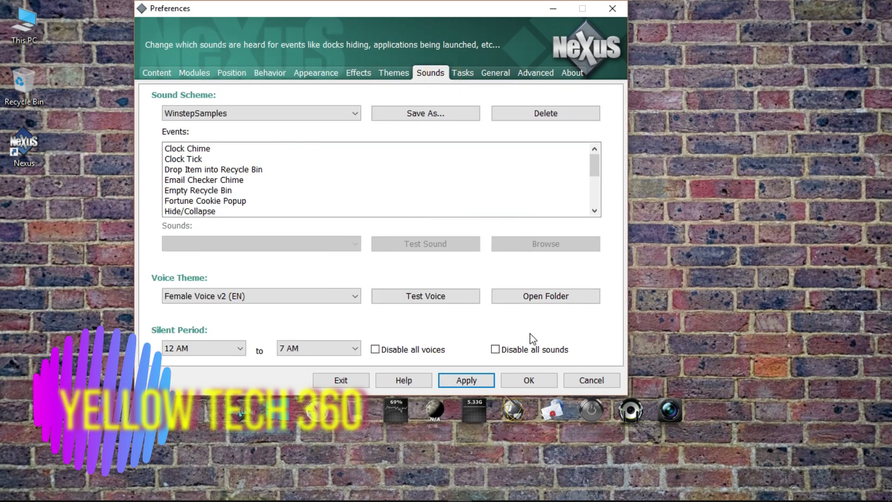
click(462, 73)
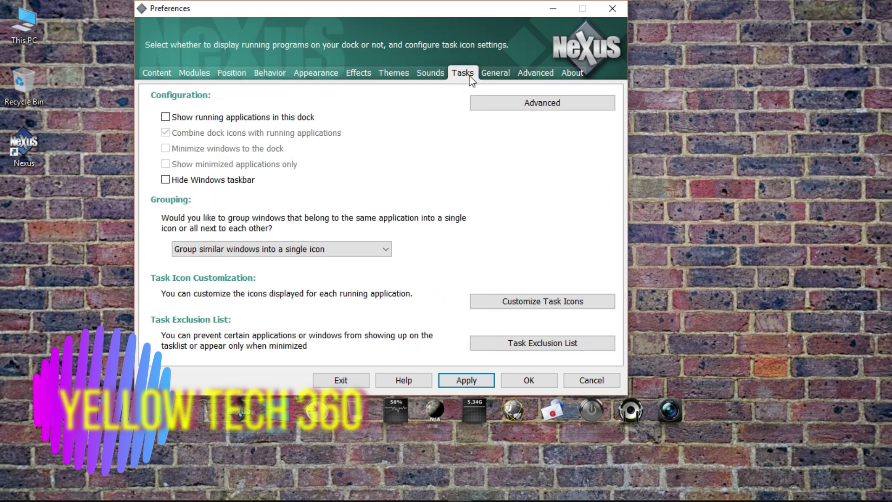
click(427, 76)
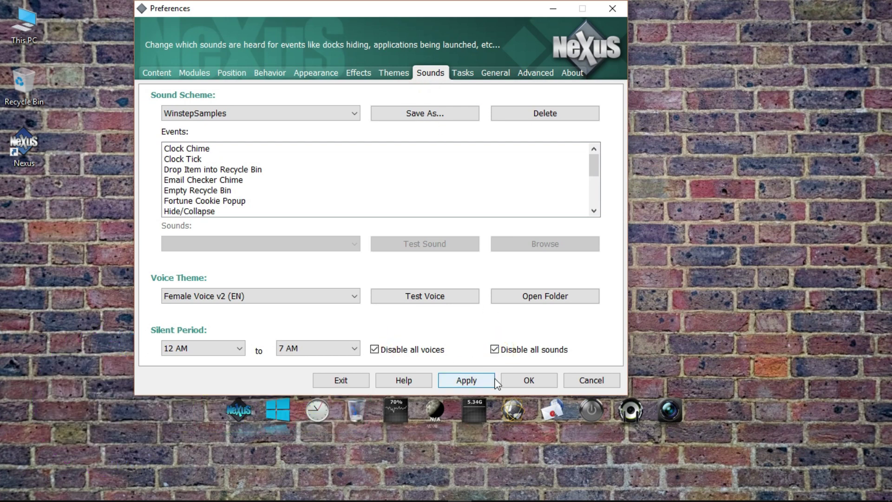
click(468, 381)
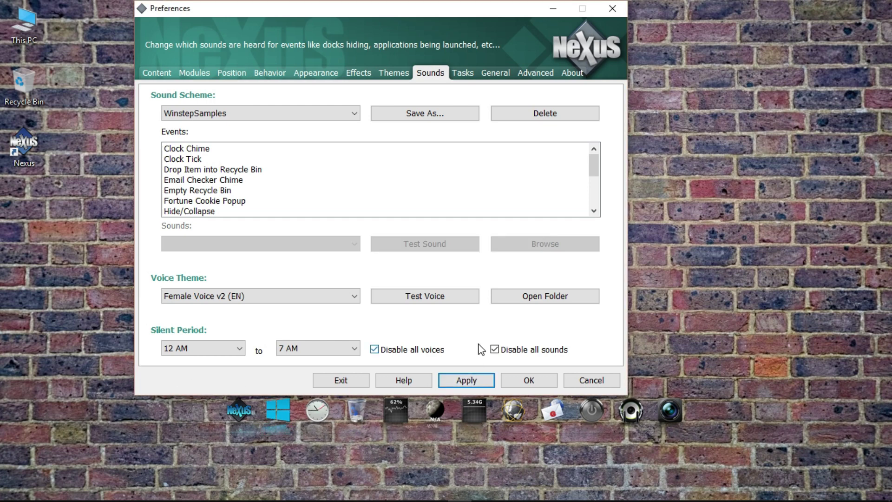
Review the dock's task, general and advanced preferences.
click(464, 75)
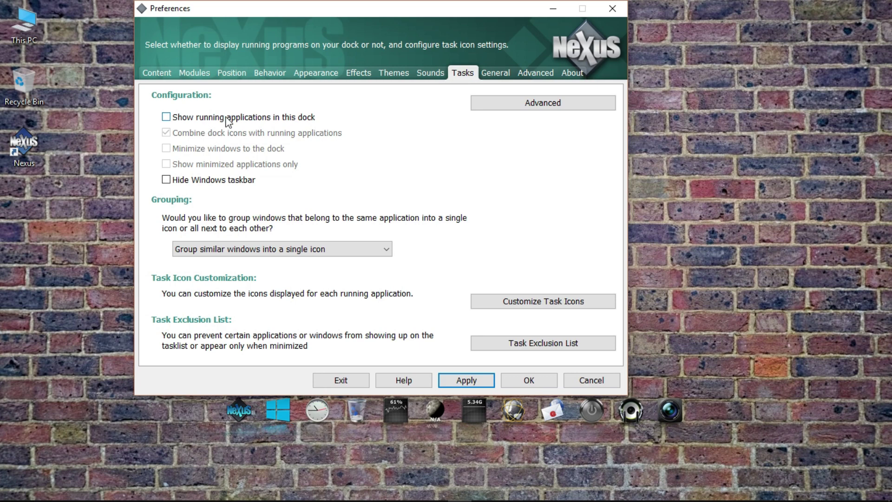
click(497, 74)
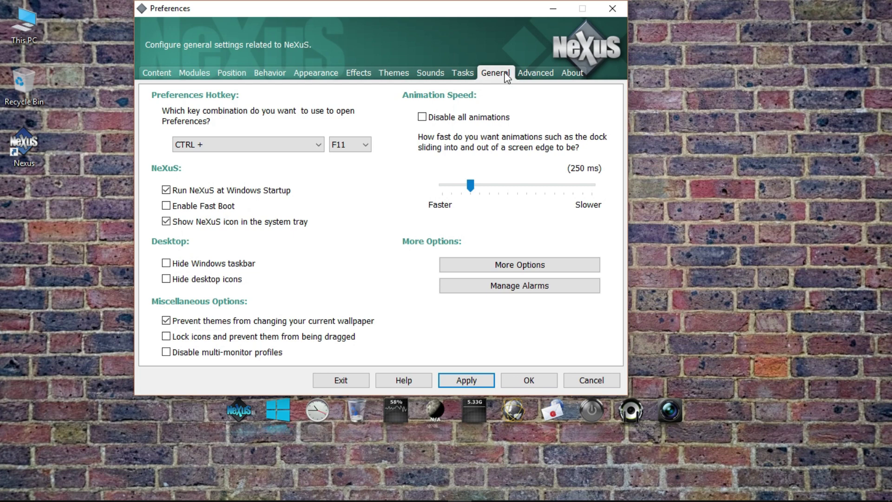
click(530, 73)
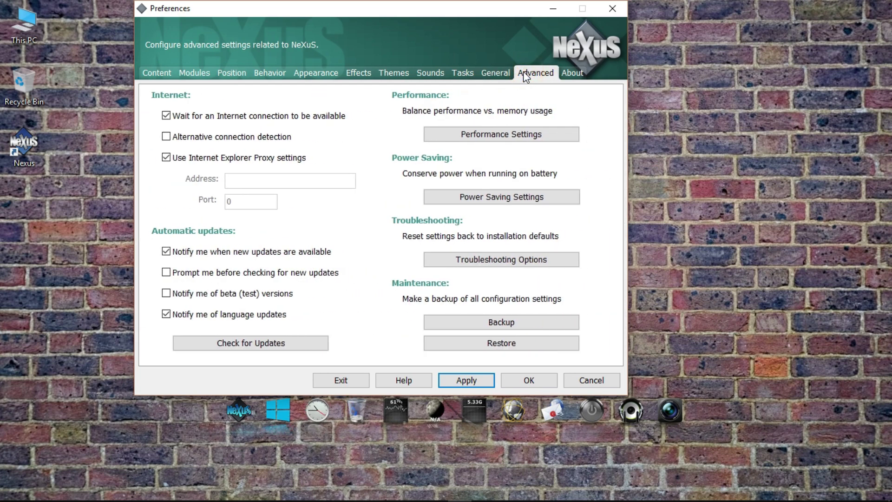
Set the red level of the user interface colorization to -44, apply it and close the preferences.
click(572, 76)
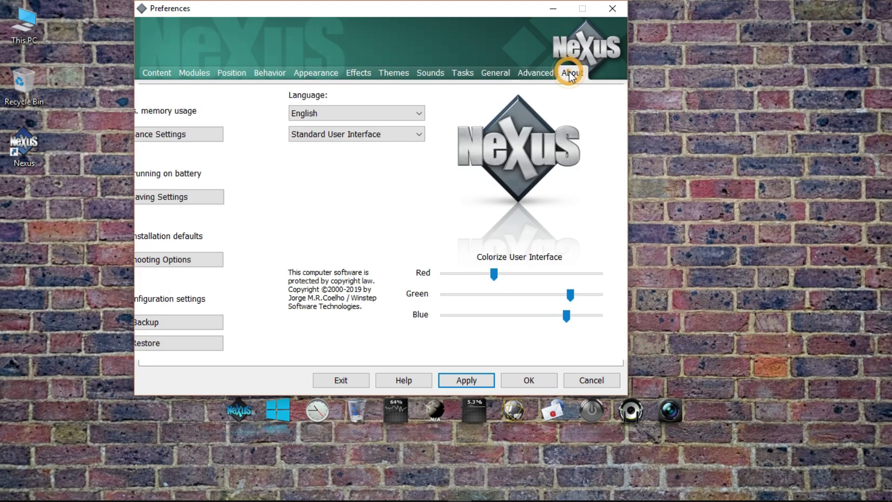
drag(360, 276, 353, 275)
click(486, 383)
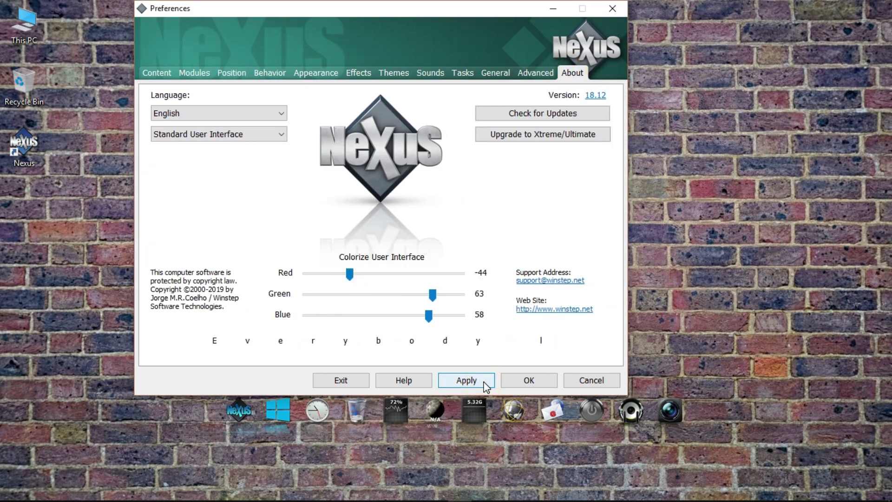
click(547, 378)
click(532, 346)
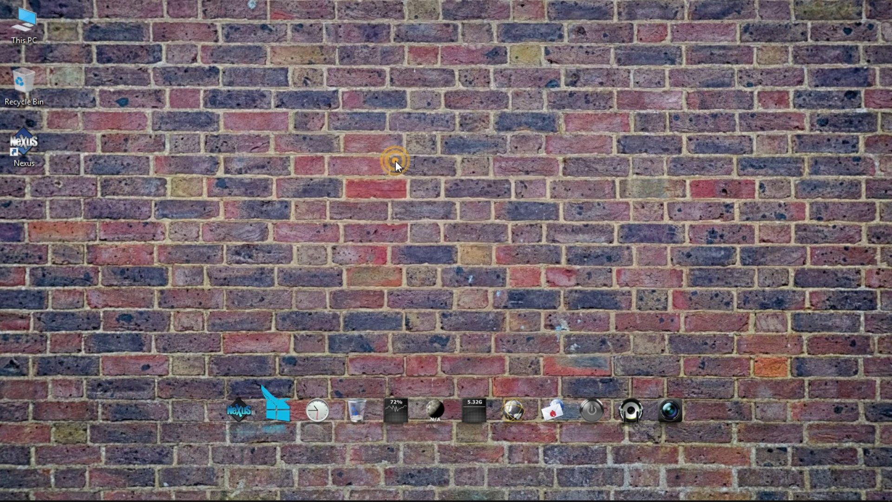
right_click(374, 153)
click(408, 190)
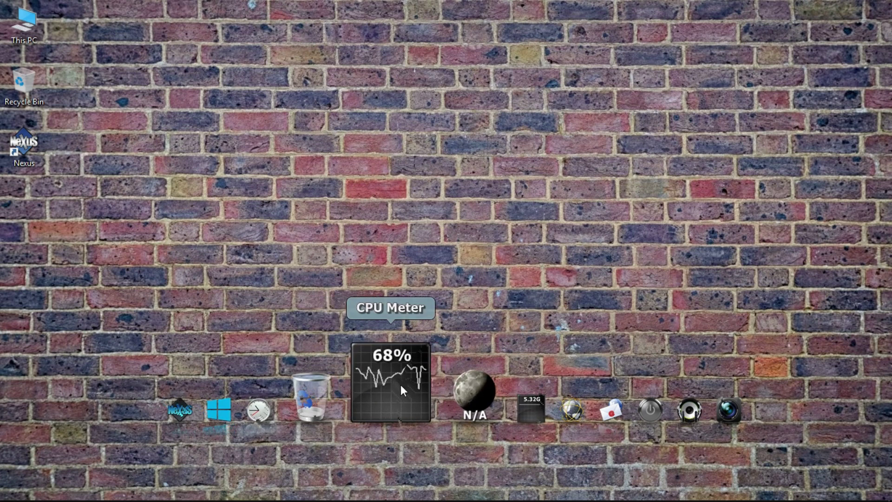
Remove the CPU Meter and RAM Meter modules from the dock, confirming each removal.
right_click(400, 386)
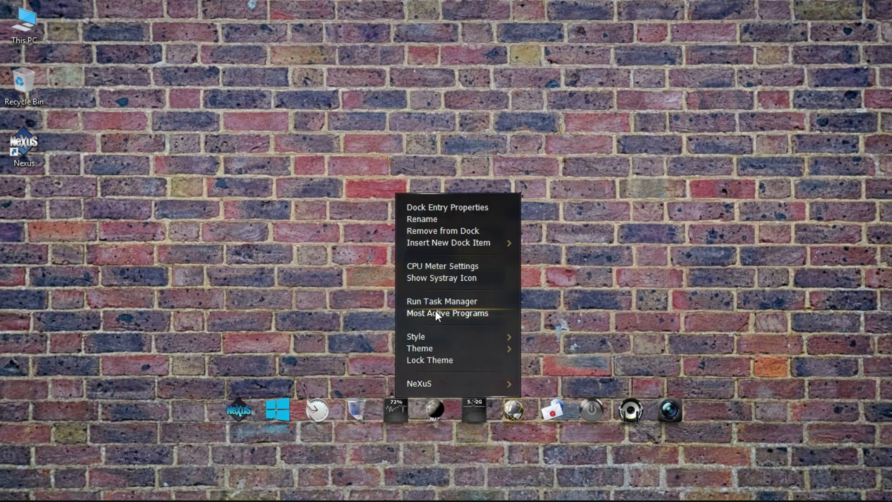
click(446, 231)
click(525, 321)
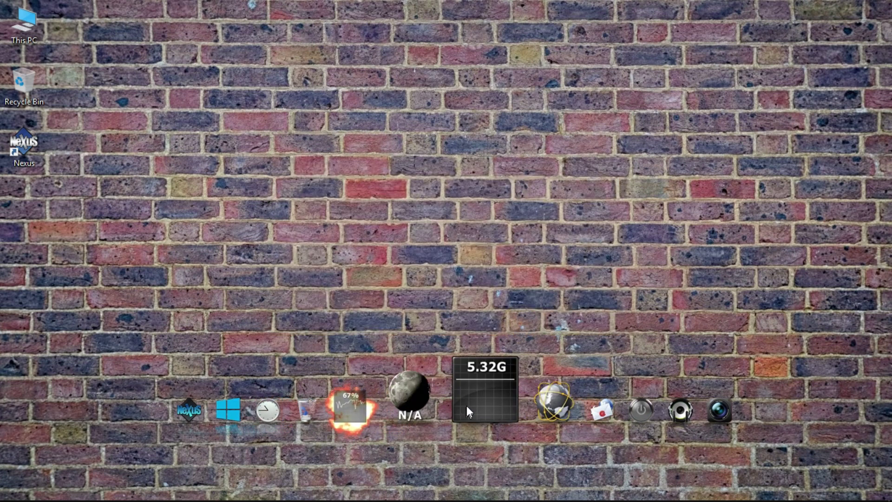
right_click(441, 390)
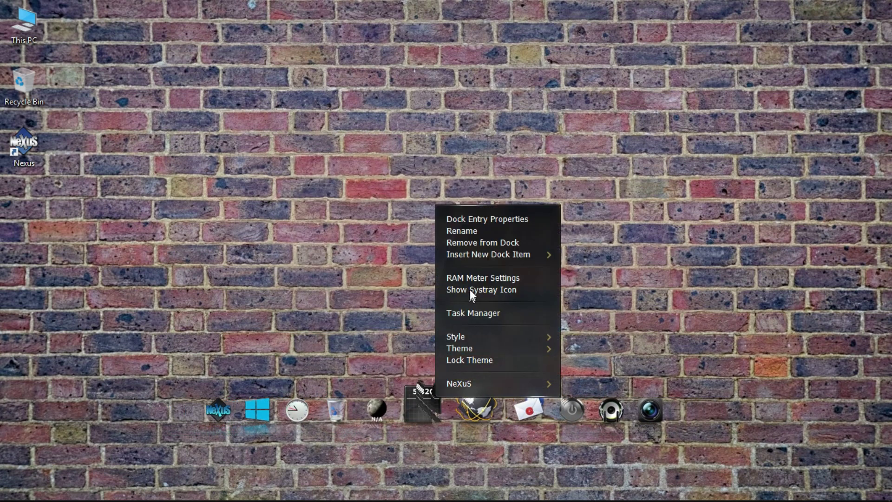
click(478, 242)
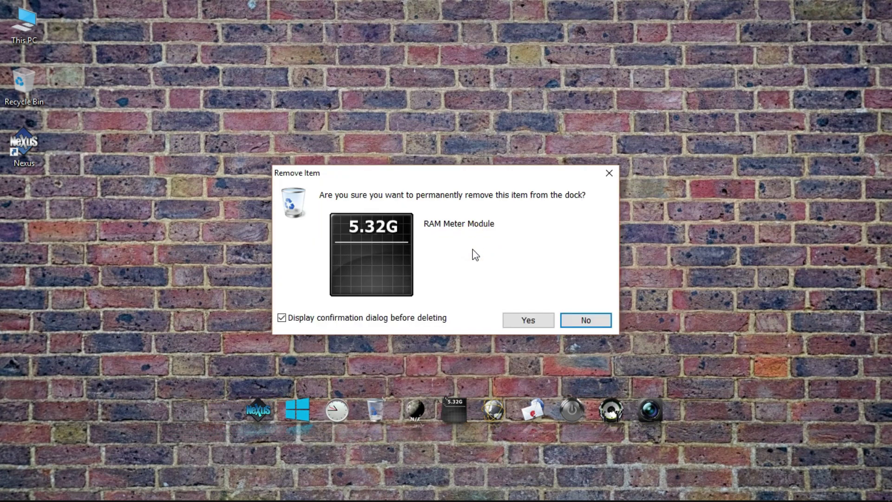
click(531, 322)
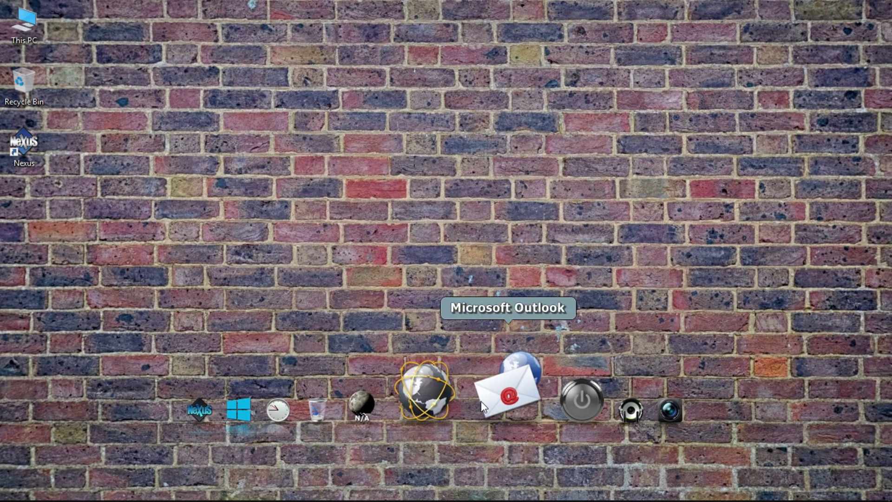
Remove the globe item and the Microsoft Outlook item from the dock.
right_click(444, 387)
click(479, 318)
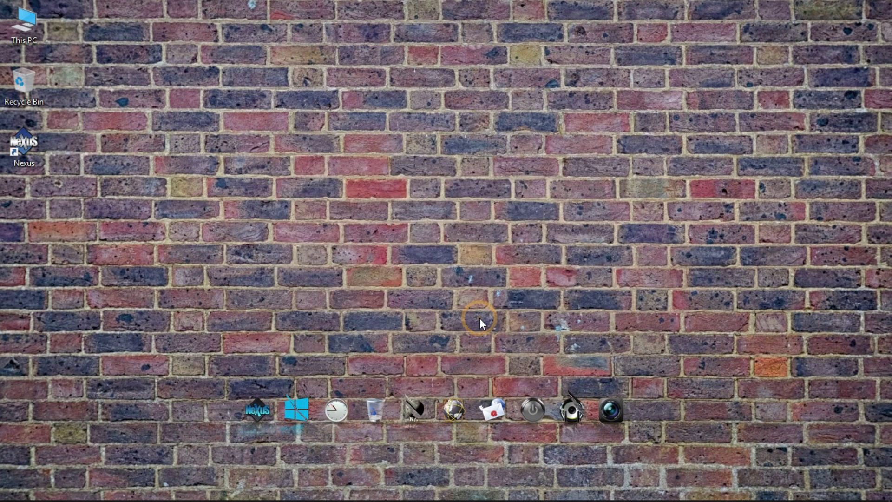
click(530, 321)
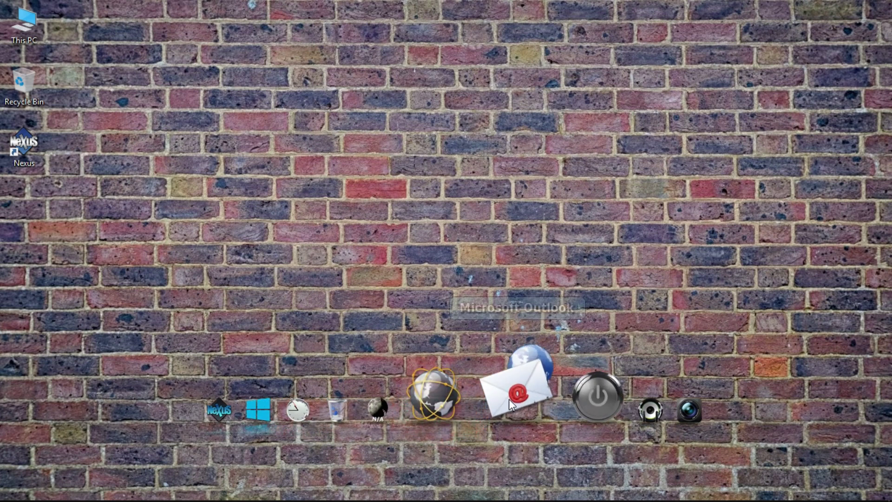
right_click(478, 390)
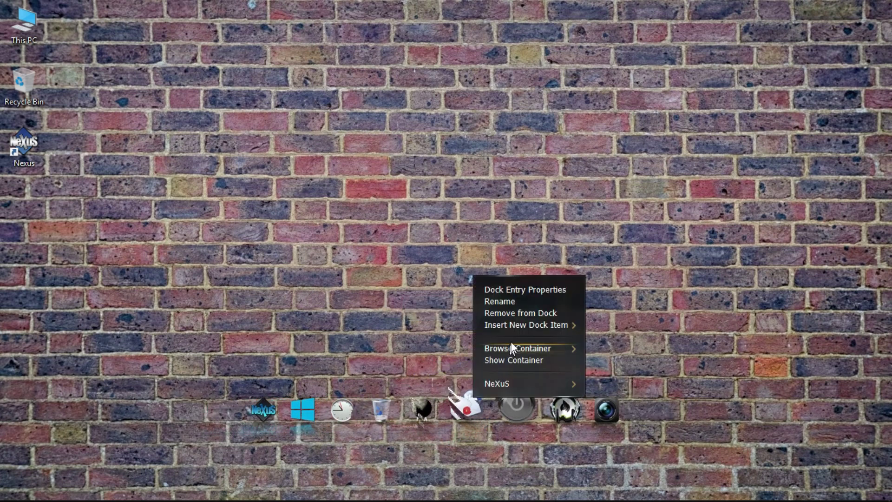
click(515, 319)
click(515, 319)
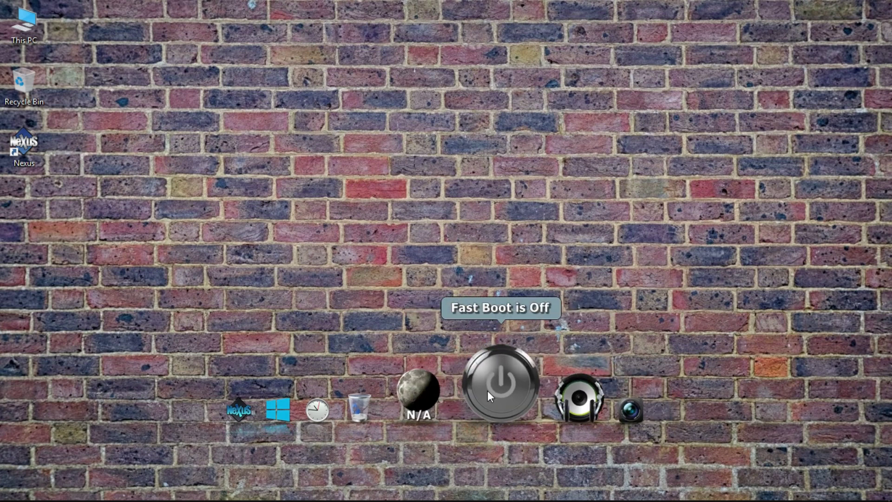
Remove the Fast Boot command and the Capture Desktop item from the dock.
right_click(488, 389)
click(507, 348)
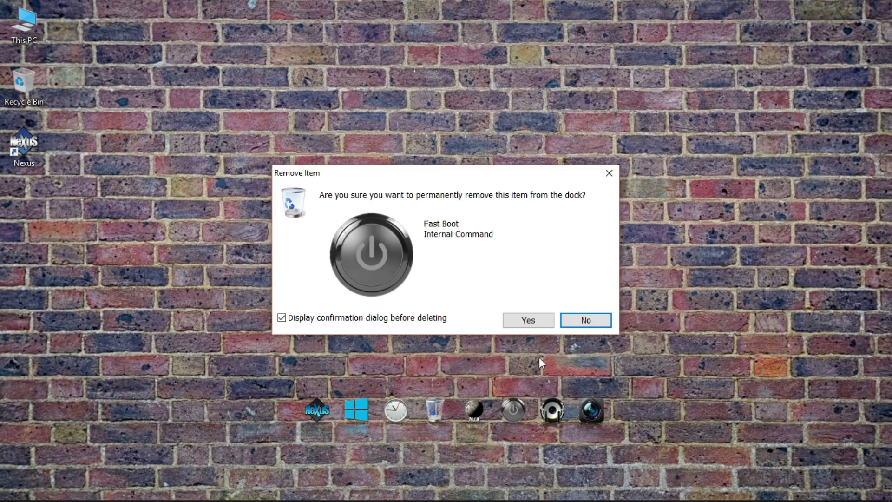
click(535, 325)
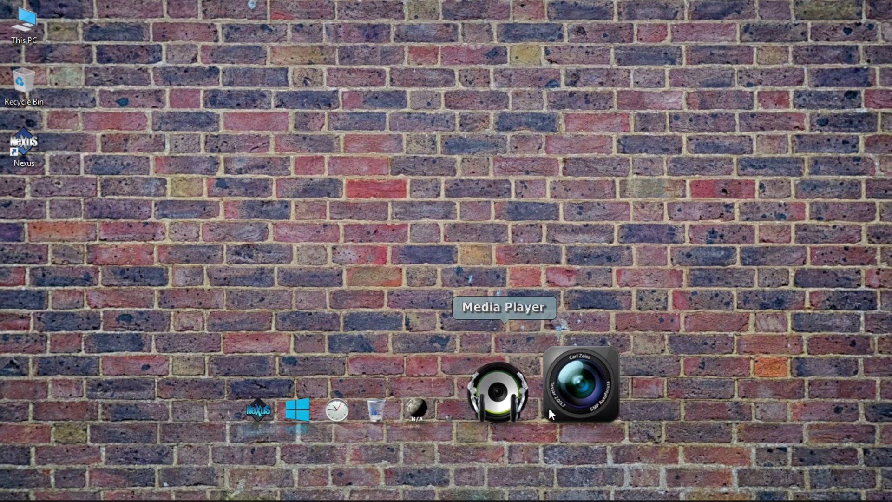
right_click(518, 383)
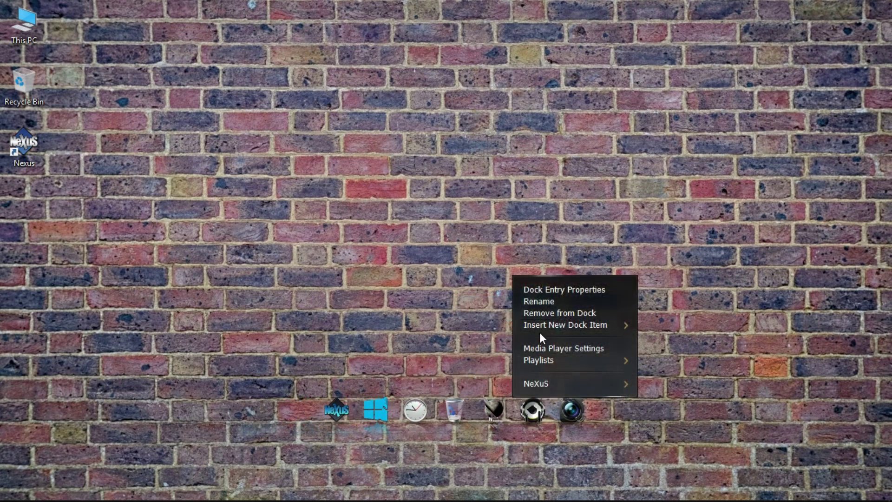
right_click(562, 408)
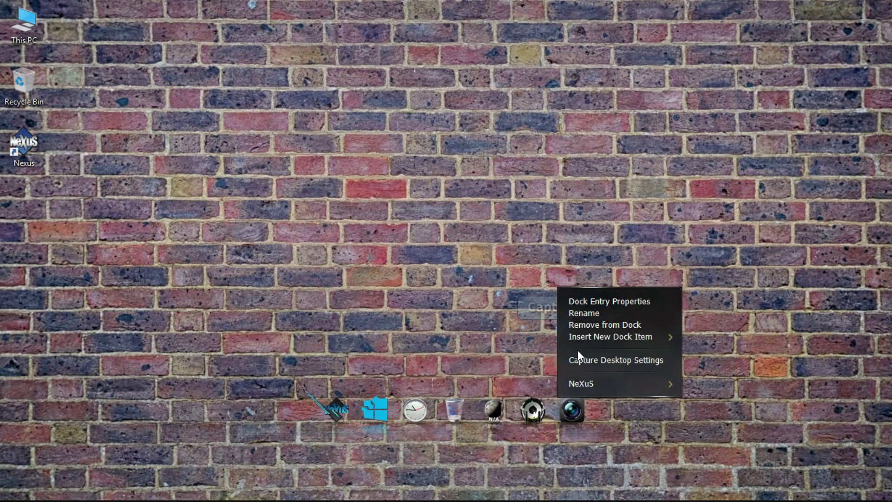
click(588, 326)
click(531, 314)
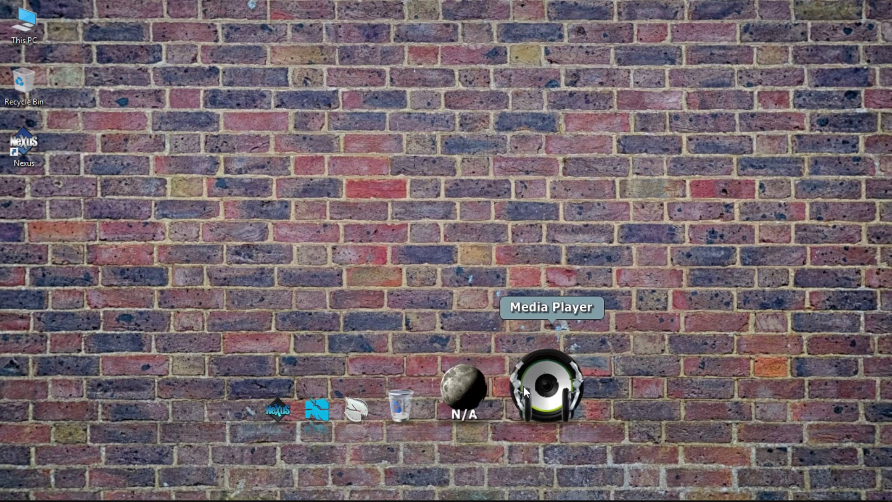
Insert a new blank item in the dock after the Media Player item.
right_click(571, 412)
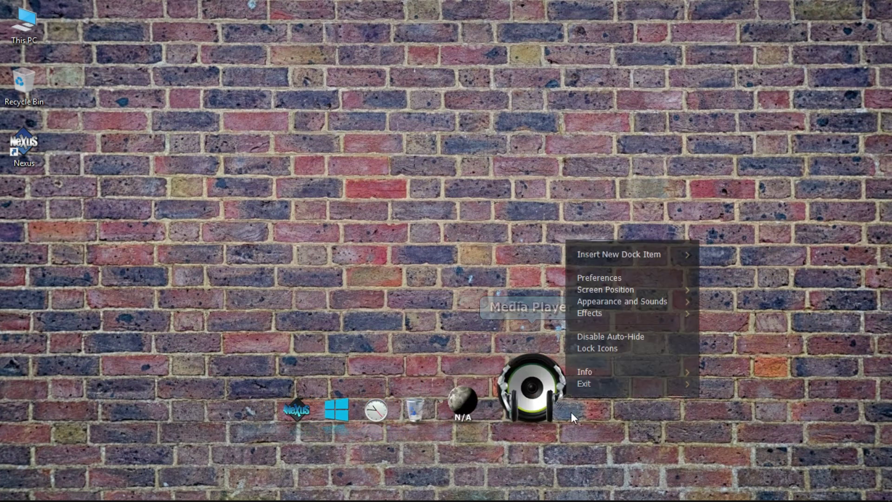
click(600, 259)
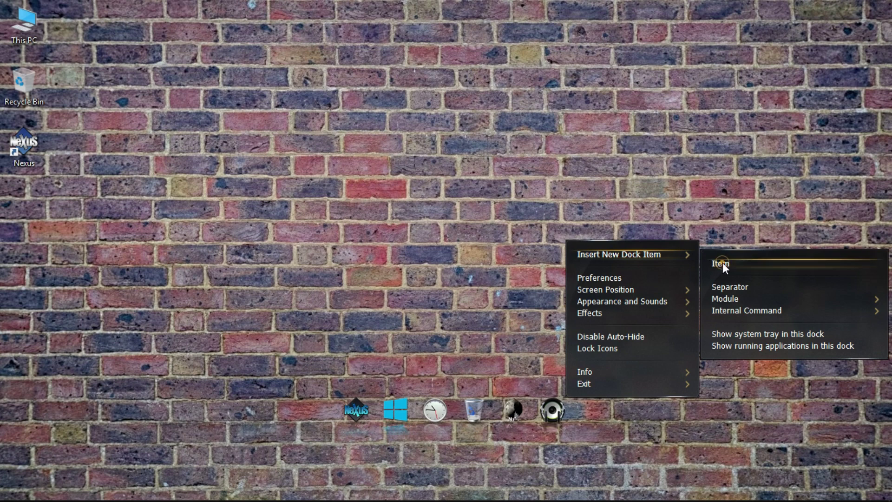
click(722, 263)
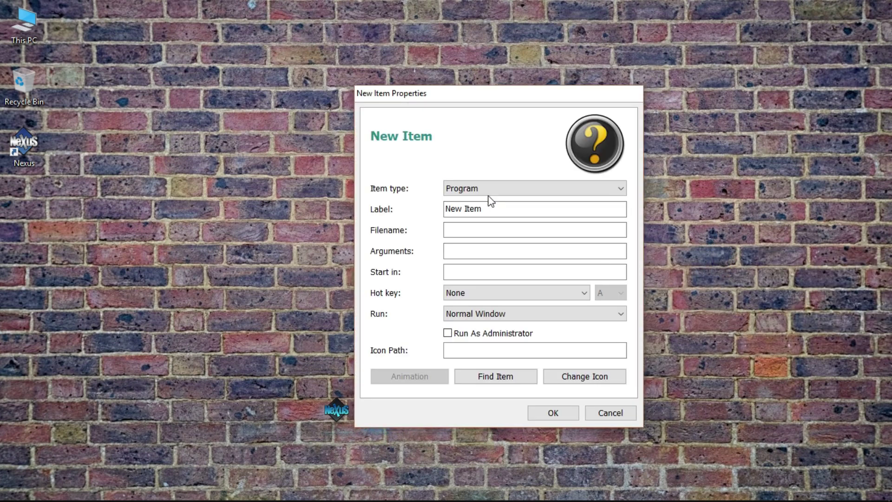
Try setting up the new item as an Internal Command labelled gmail and look through the available commands.
click(488, 194)
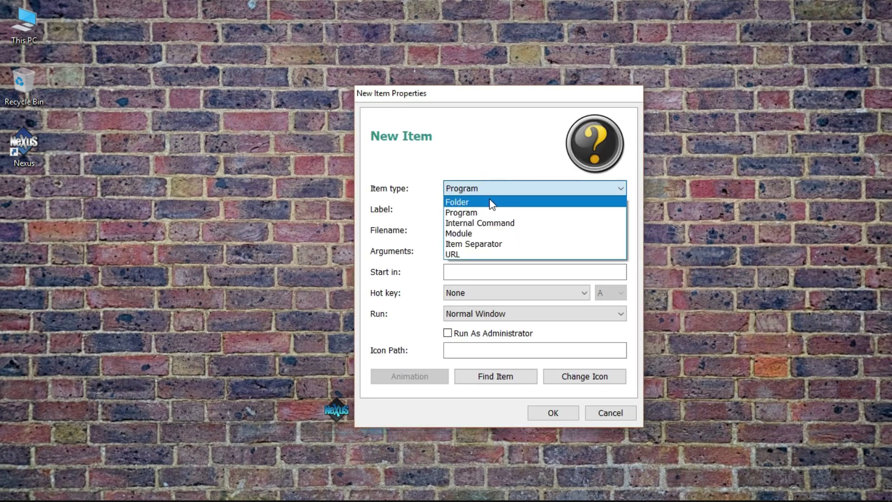
click(490, 224)
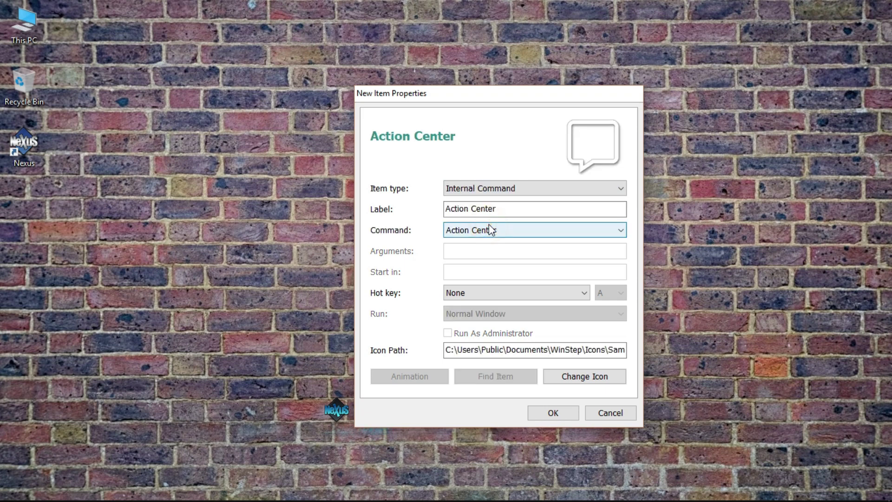
click(473, 205)
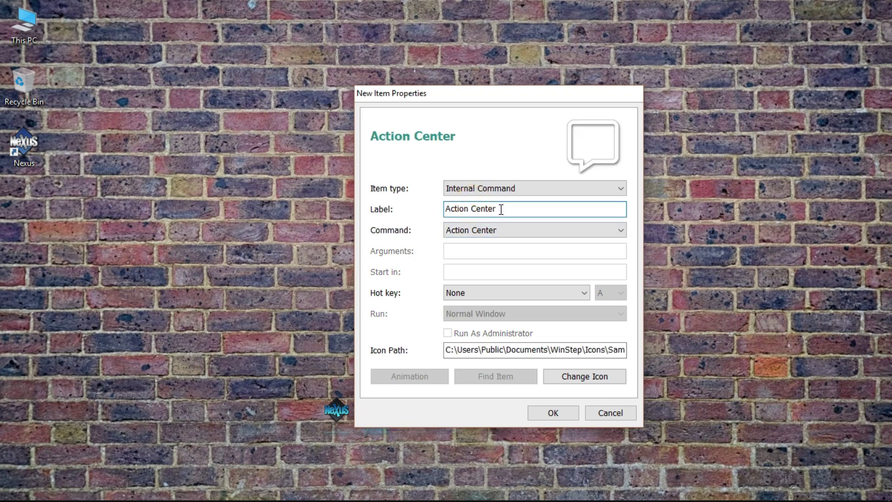
drag(495, 210, 450, 210)
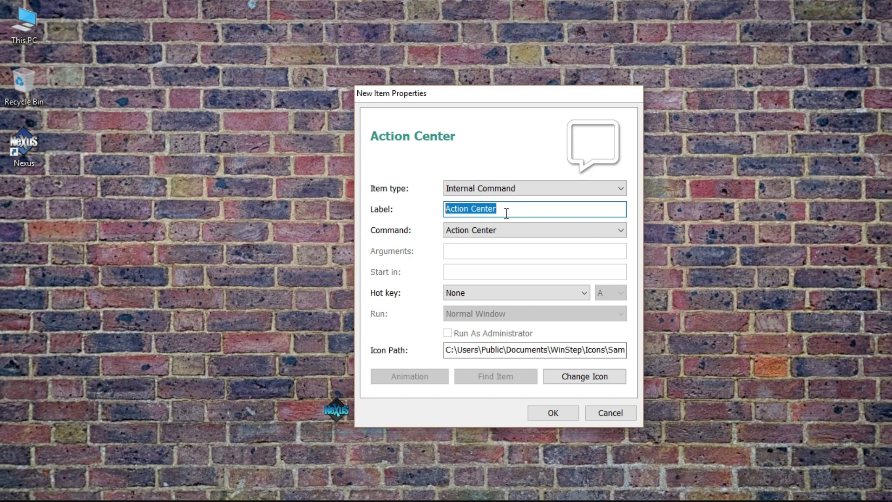
text(gmail)
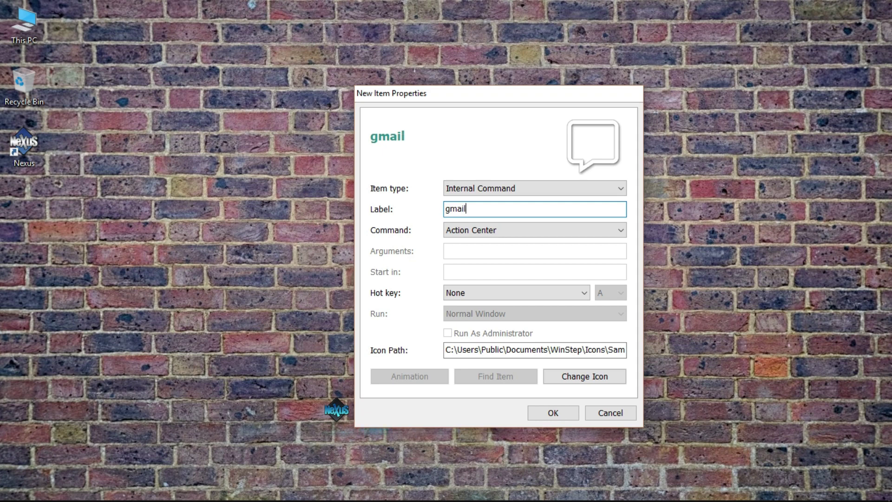
click(472, 231)
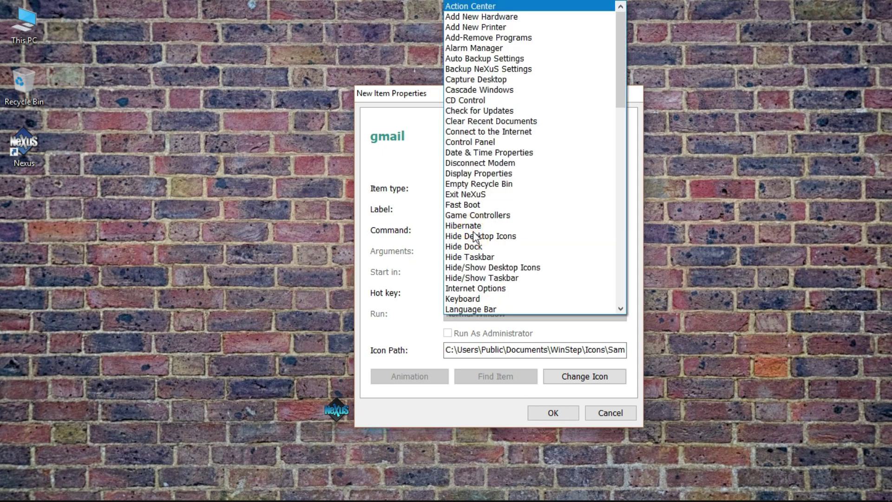
click(436, 201)
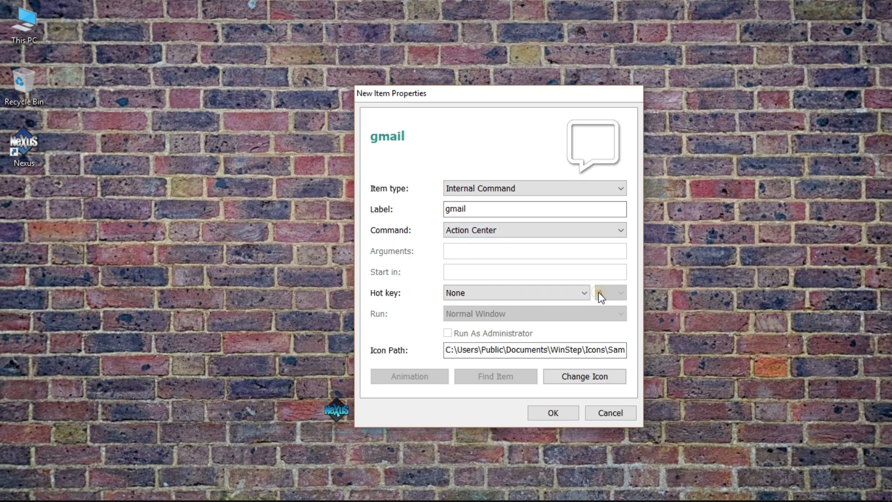
click(550, 297)
click(551, 298)
click(474, 206)
click(572, 158)
Try the Program and Folder item types for the new dock item.
click(520, 191)
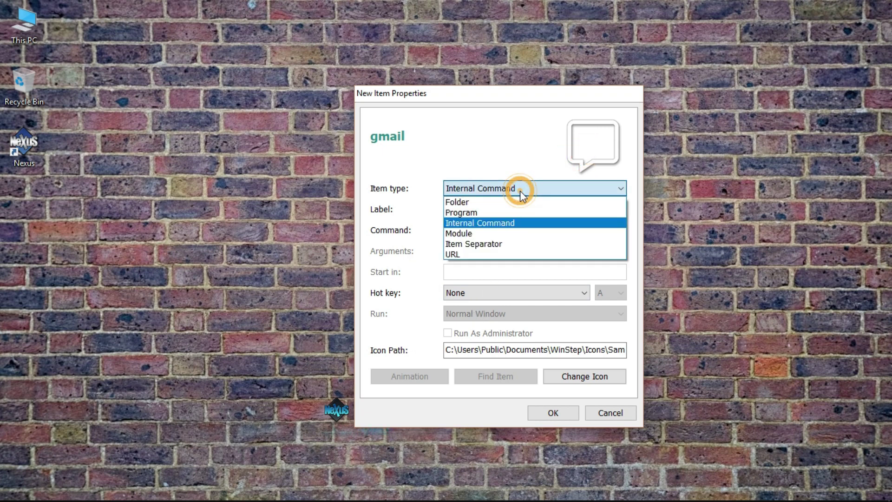
click(480, 213)
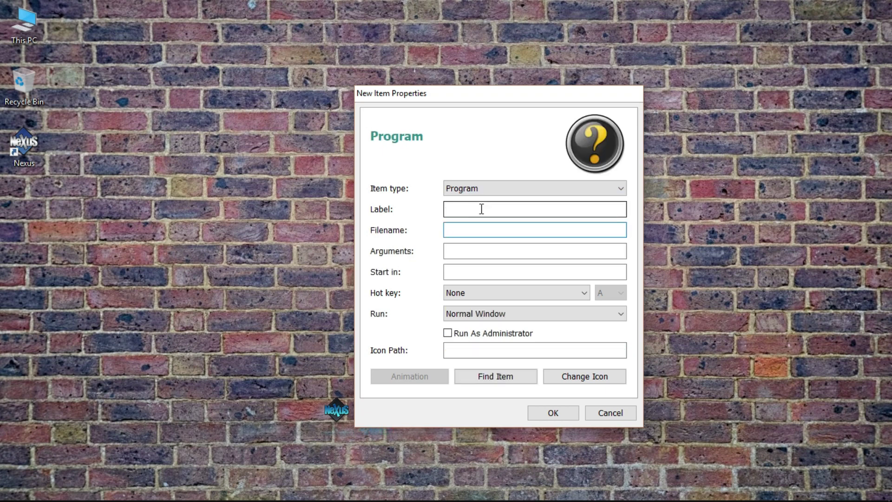
click(458, 210)
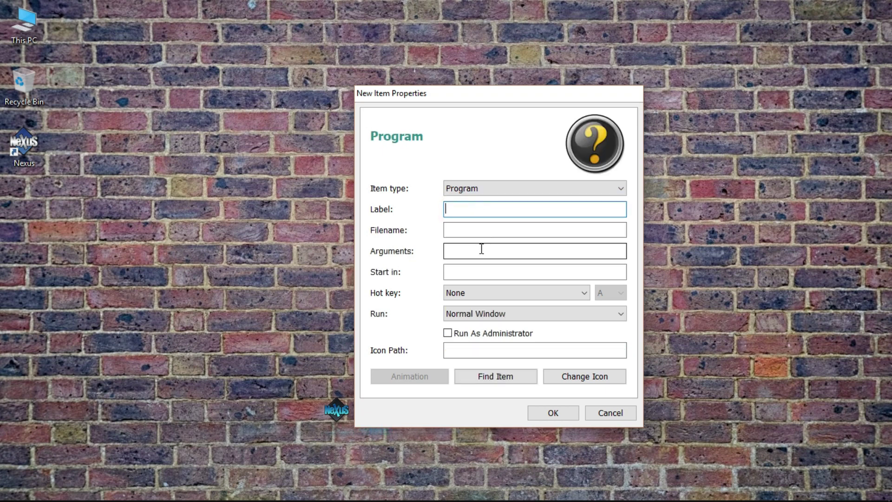
click(456, 231)
click(477, 254)
click(482, 266)
click(497, 189)
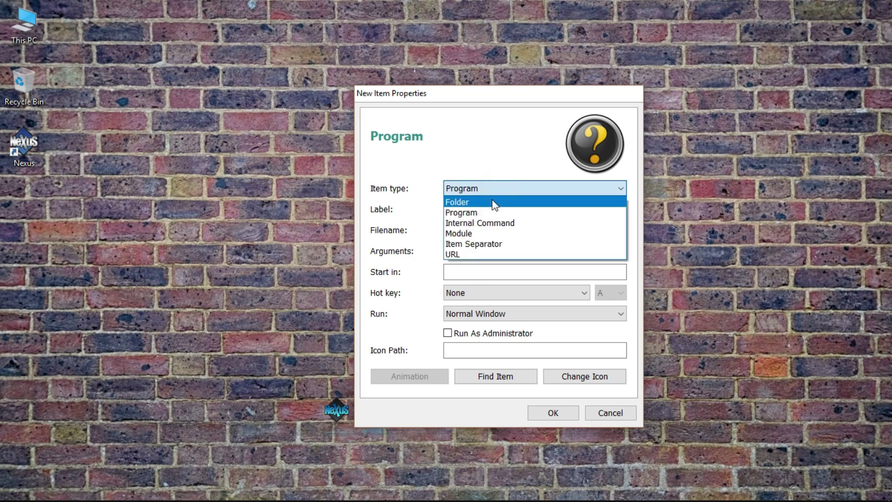
click(493, 201)
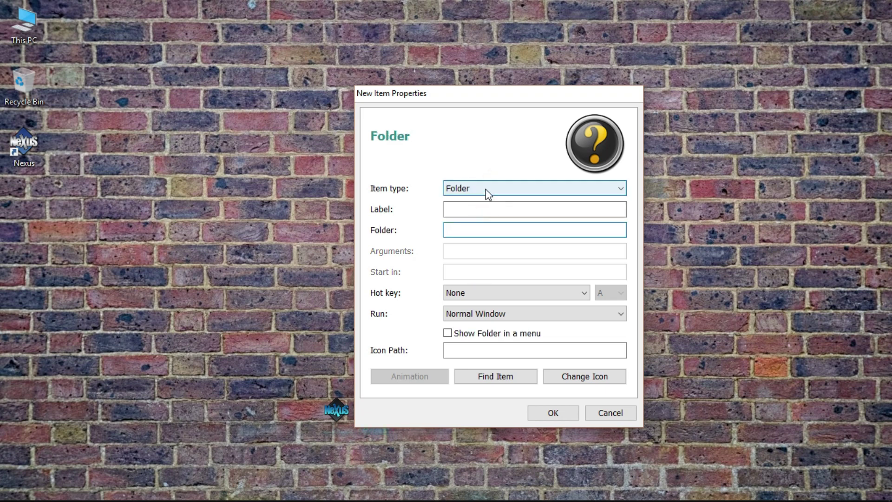
click(485, 189)
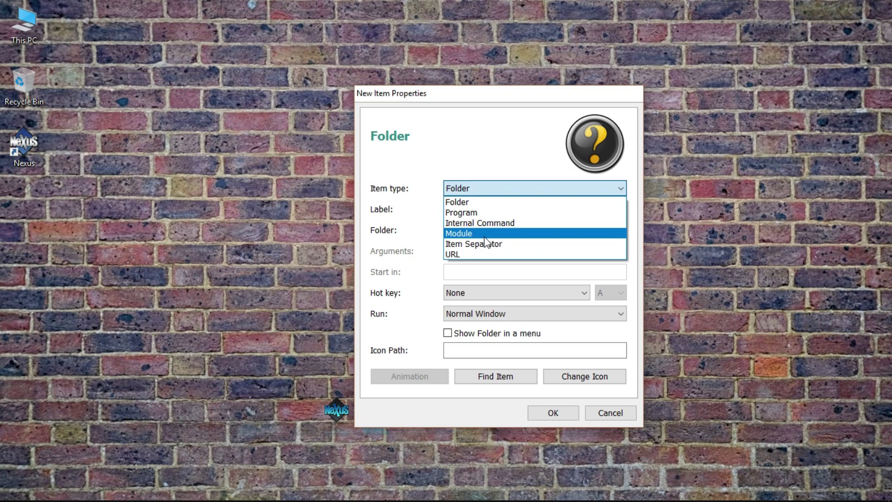
click(486, 255)
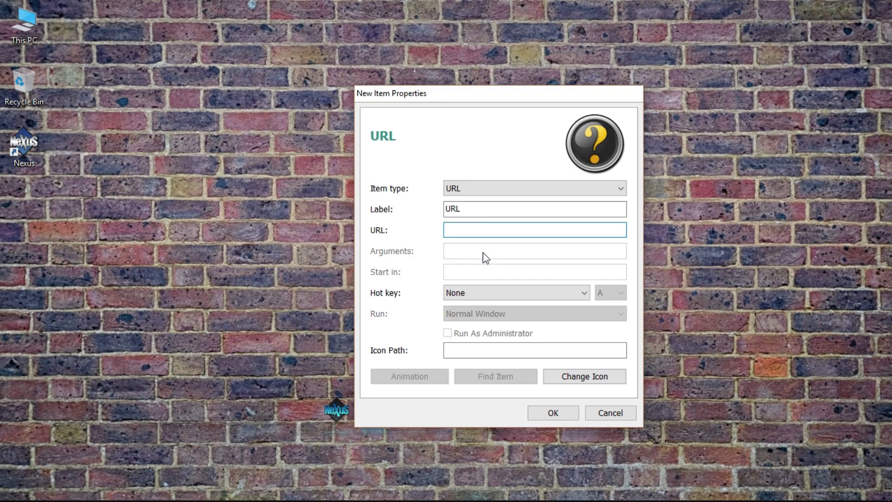
click(480, 206)
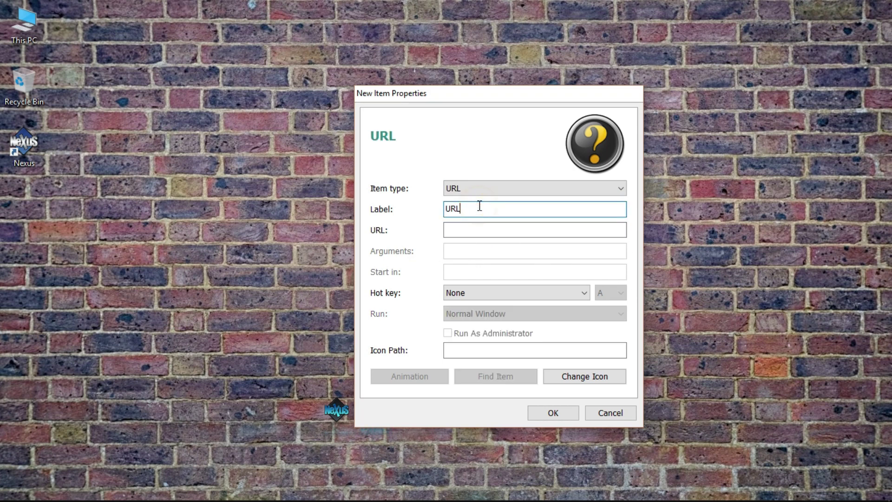
click(490, 186)
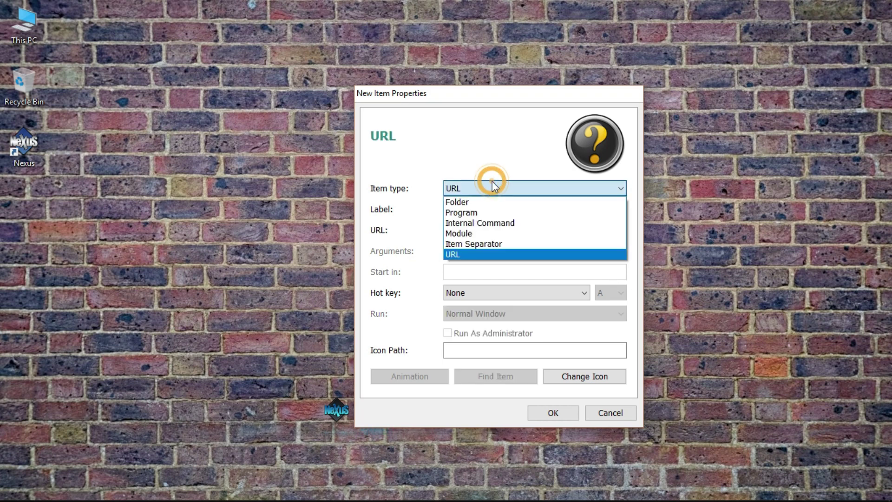
click(465, 255)
click(468, 205)
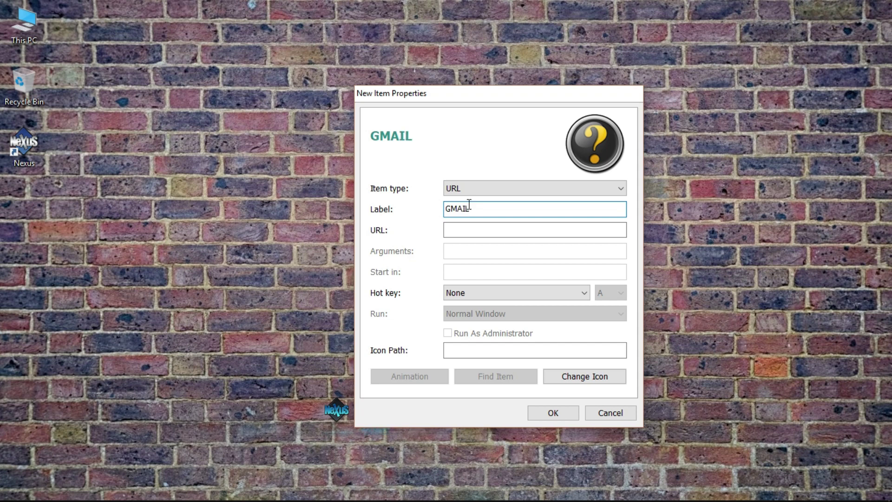
click(465, 228)
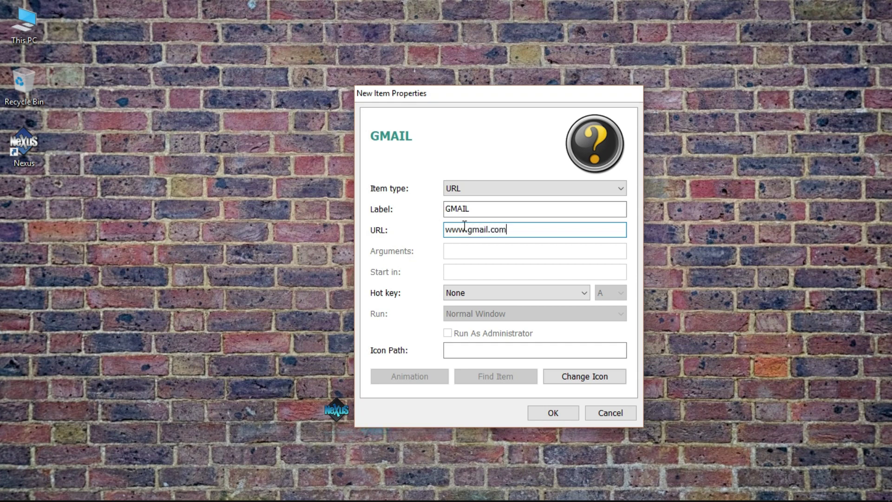
click(511, 295)
click(510, 295)
click(505, 316)
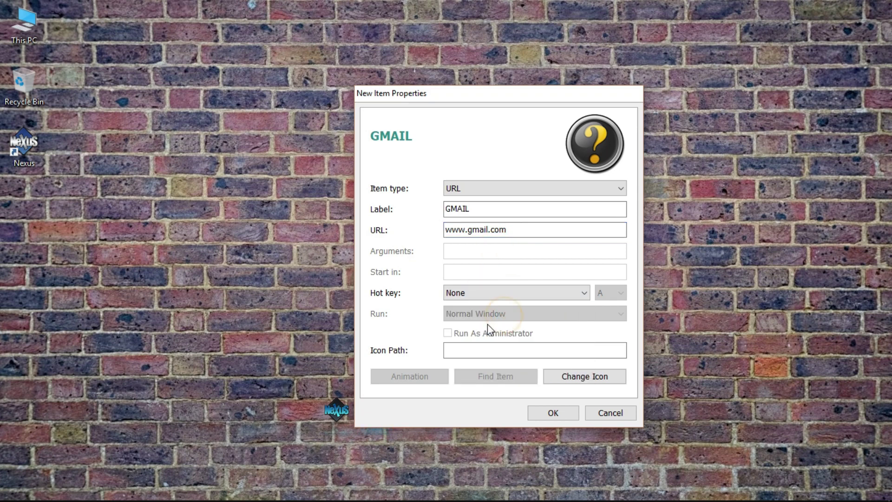
Browse for the GMAIL item's icon in the My Icons folder, inside Nexus dock & icons in Downloads.
click(573, 376)
click(750, 294)
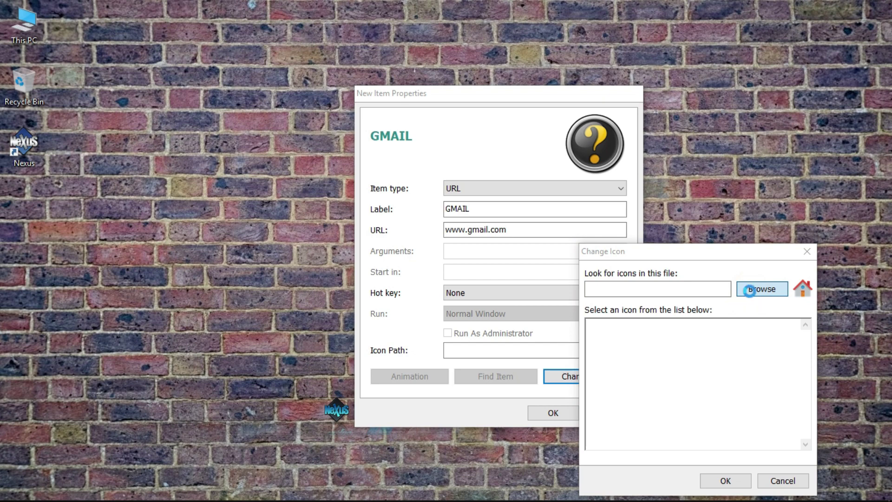
double_click(617, 179)
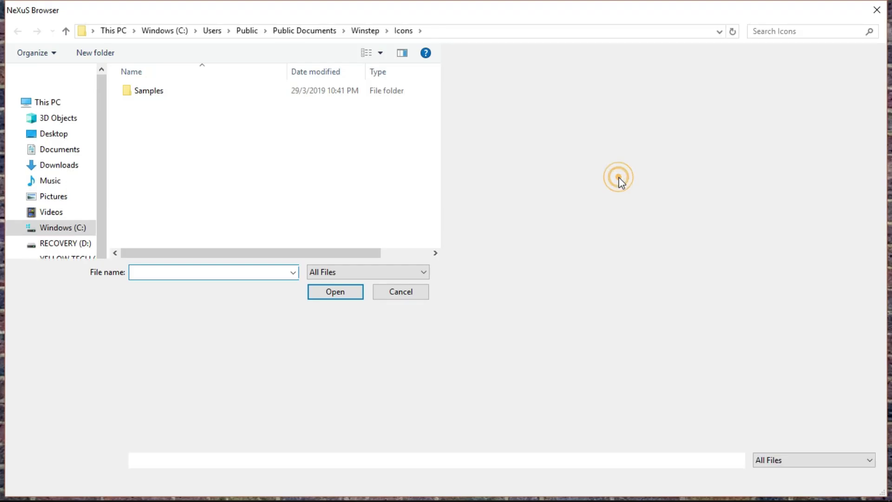
click(59, 151)
click(70, 167)
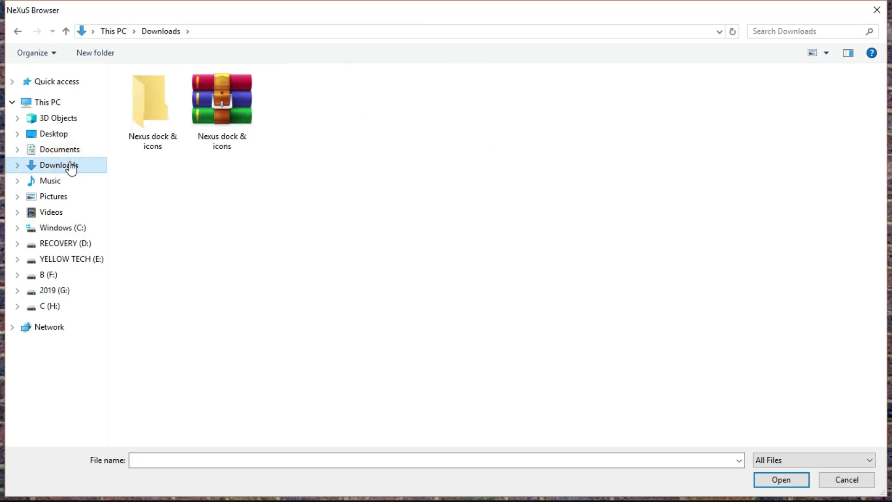
double_click(166, 122)
click(157, 94)
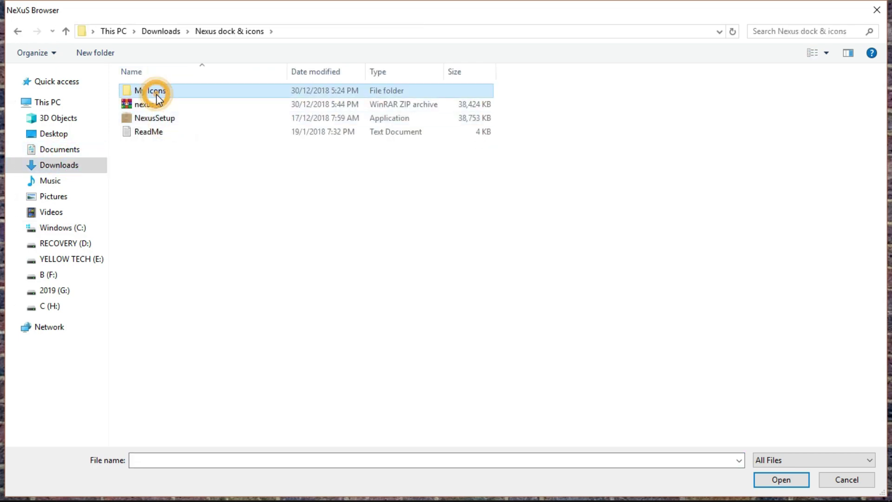
double_click(158, 95)
Assign the round Gmail envelope icon to the GMAIL item and add the item to the dock.
click(365, 110)
click(790, 480)
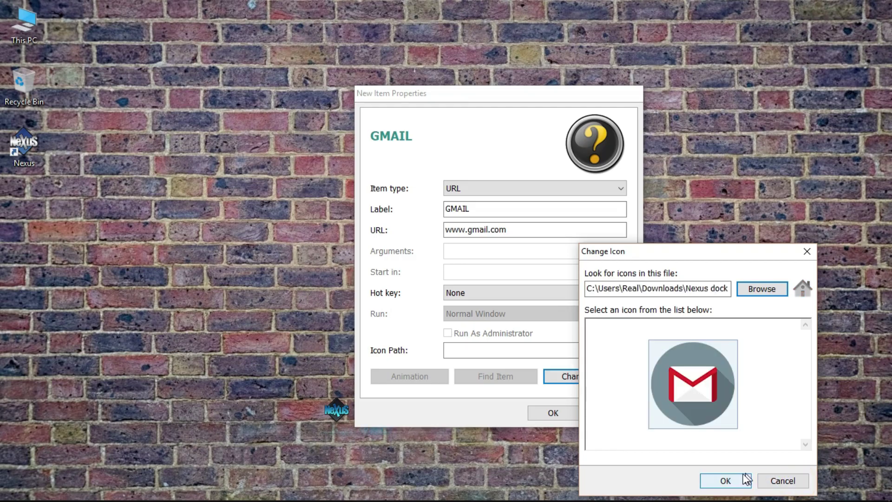
click(746, 476)
click(571, 417)
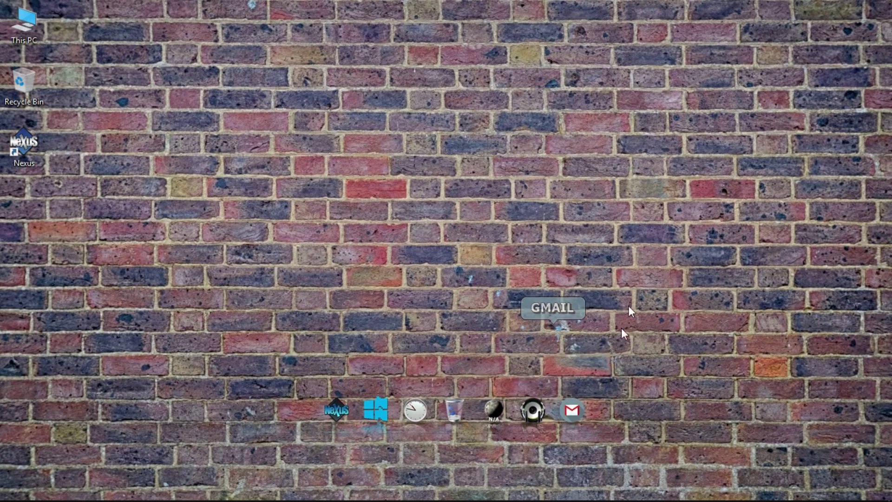
right_click(587, 408)
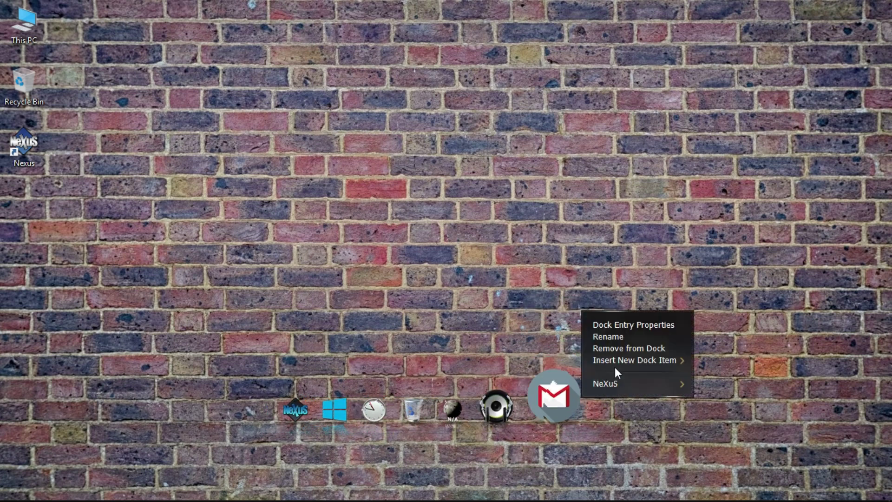
mouse_move(620, 360)
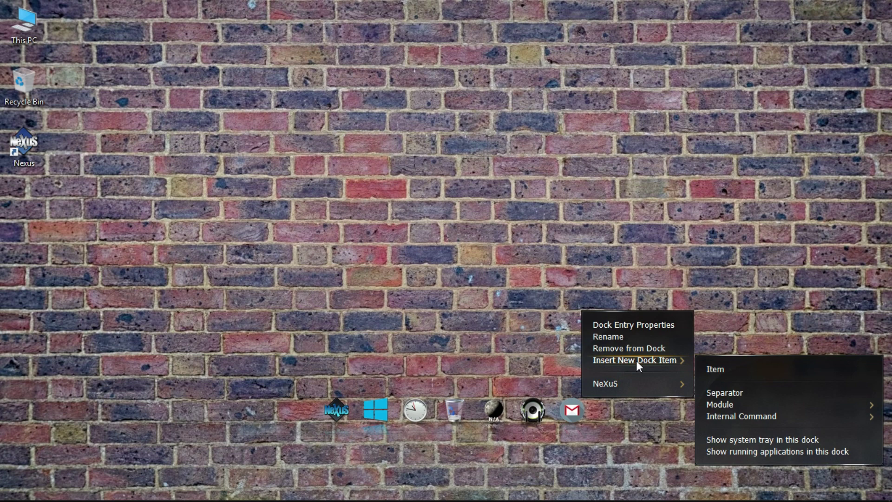
click(722, 392)
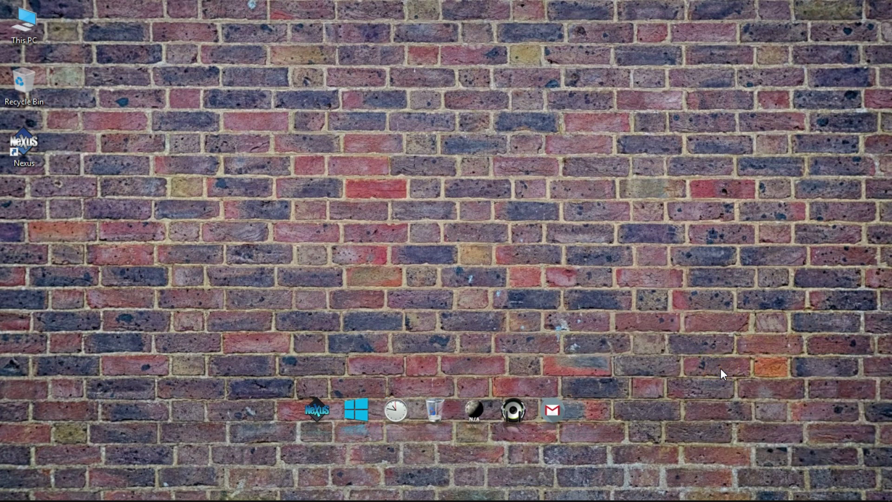
click(527, 230)
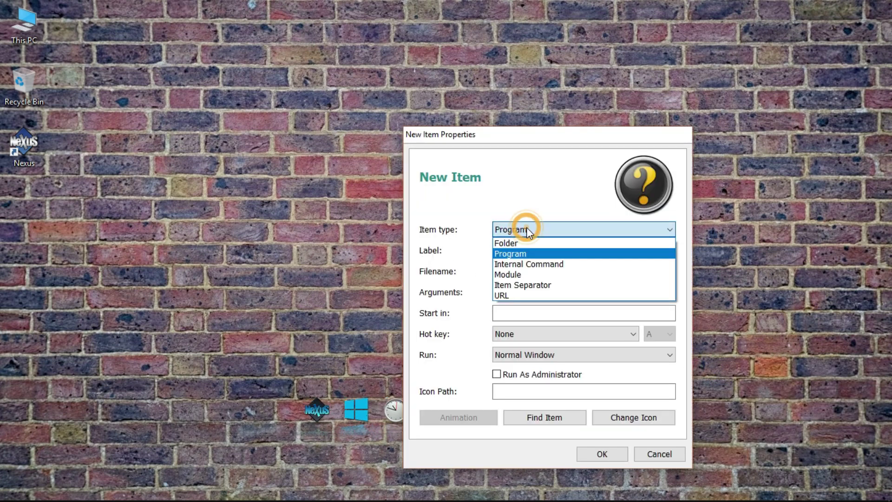
click(519, 296)
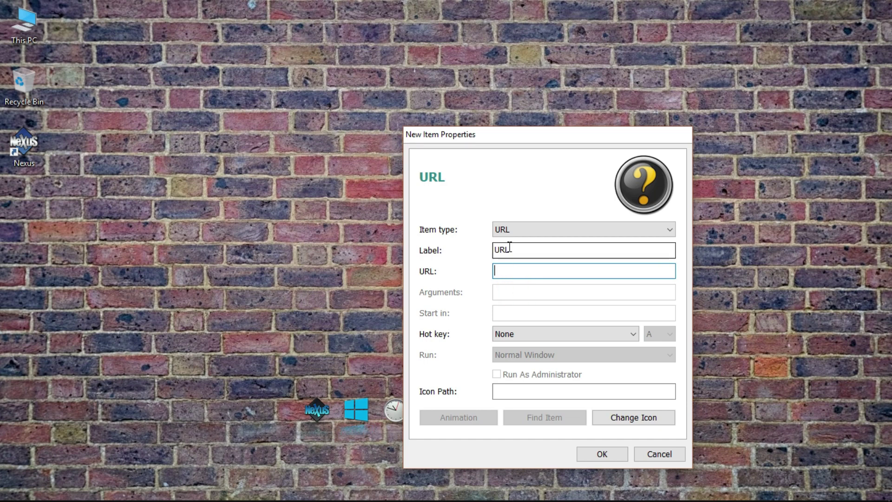
click(522, 249)
double_click(523, 250)
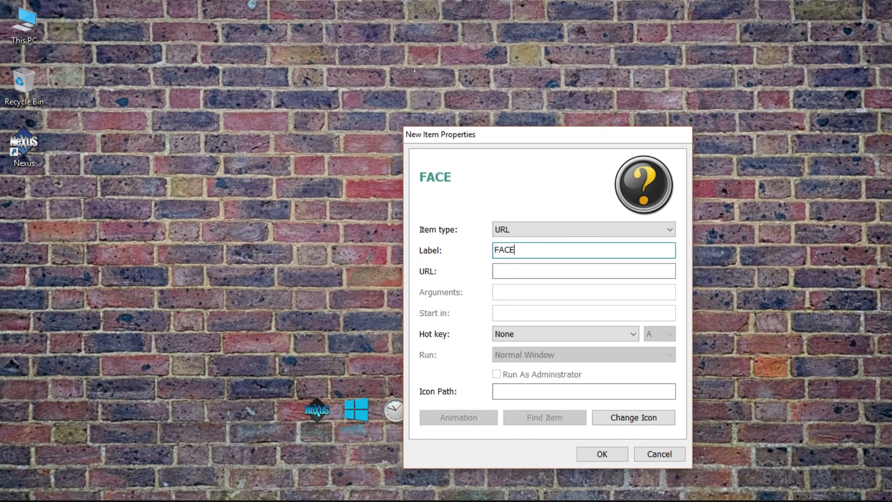
click(567, 275)
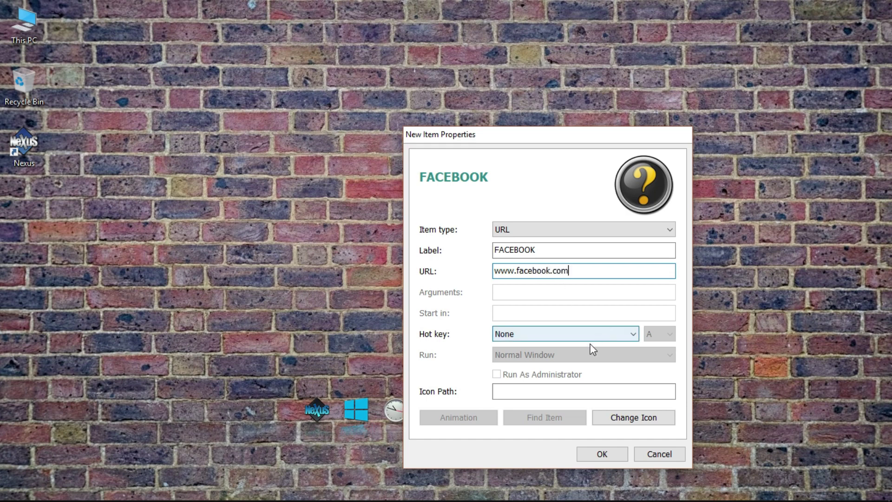
Assign the facebook icon from the My Icons folder to the FACEBOOK item and add the item to the dock.
click(642, 417)
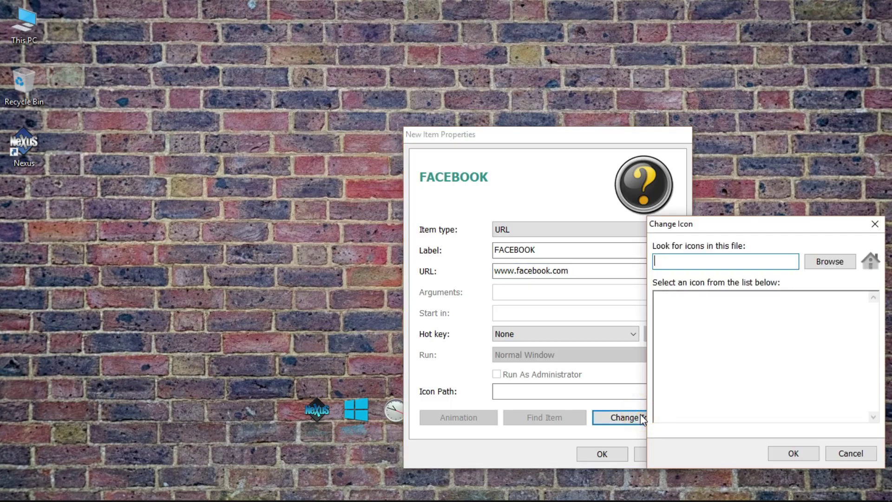
click(818, 263)
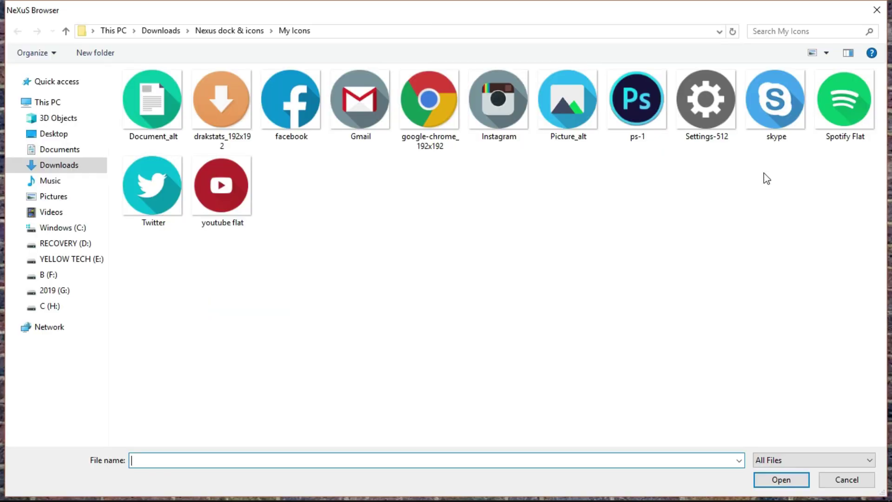
click(284, 125)
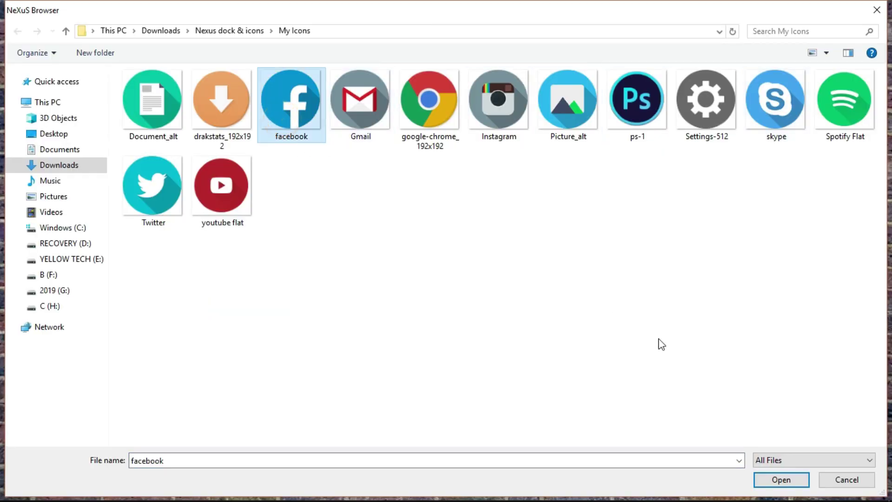
click(786, 481)
click(779, 455)
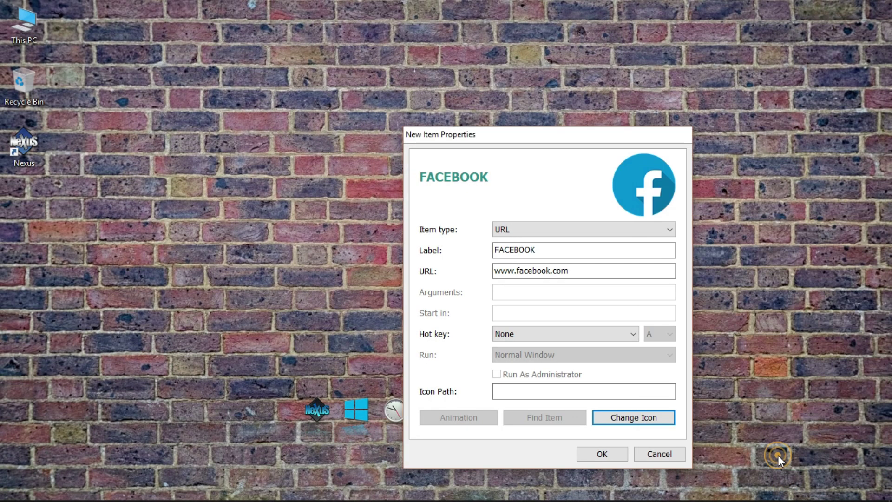
click(602, 451)
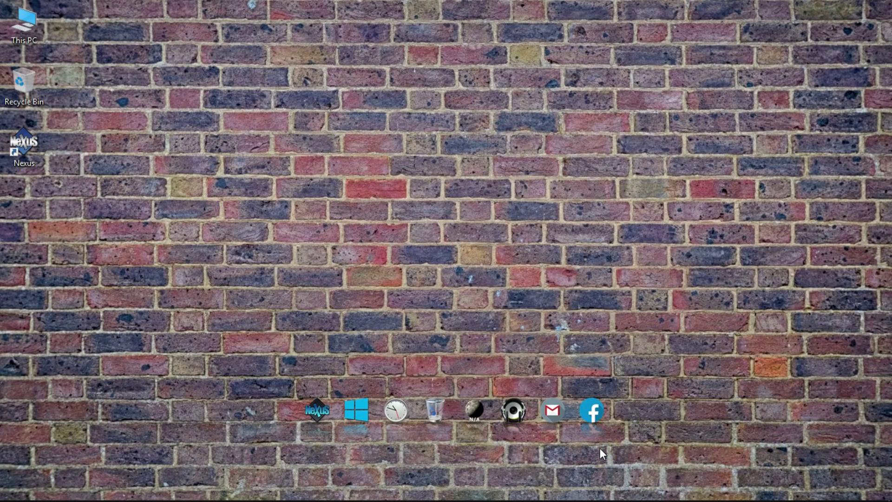
right_click(610, 411)
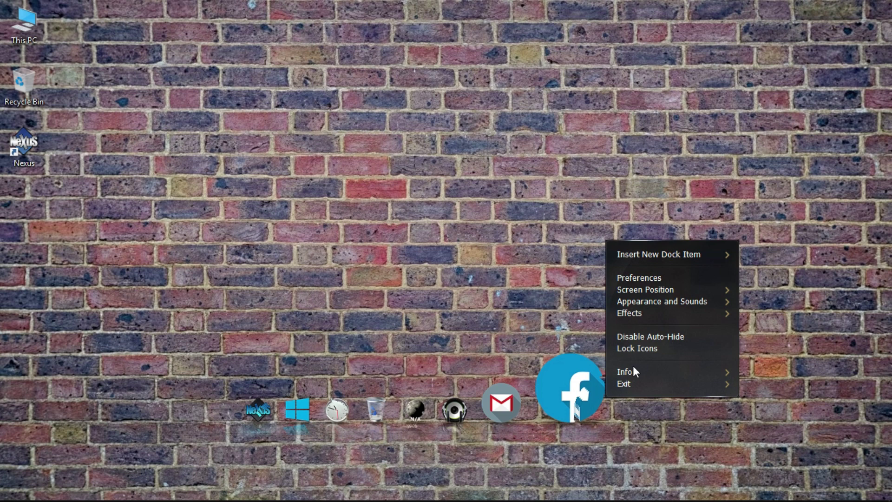
mouse_move(643, 259)
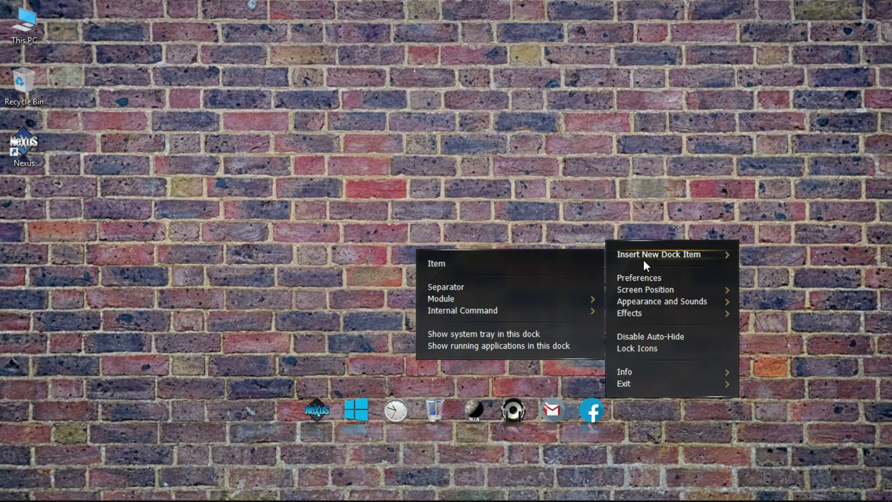
click(629, 234)
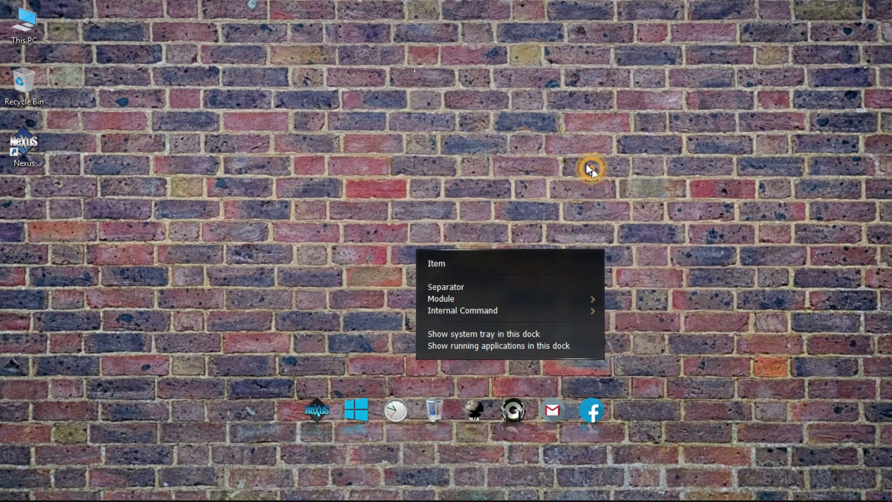
right_click(559, 136)
click(584, 173)
right_click(560, 142)
click(585, 181)
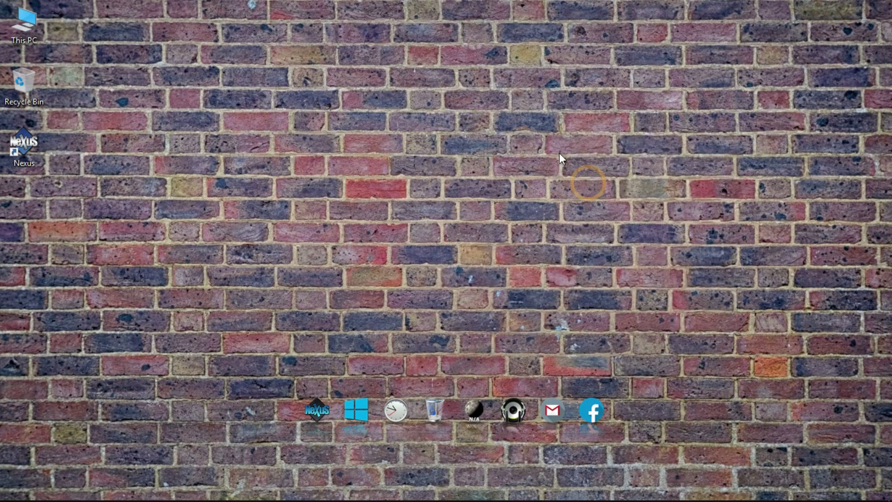
right_click(560, 153)
click(594, 191)
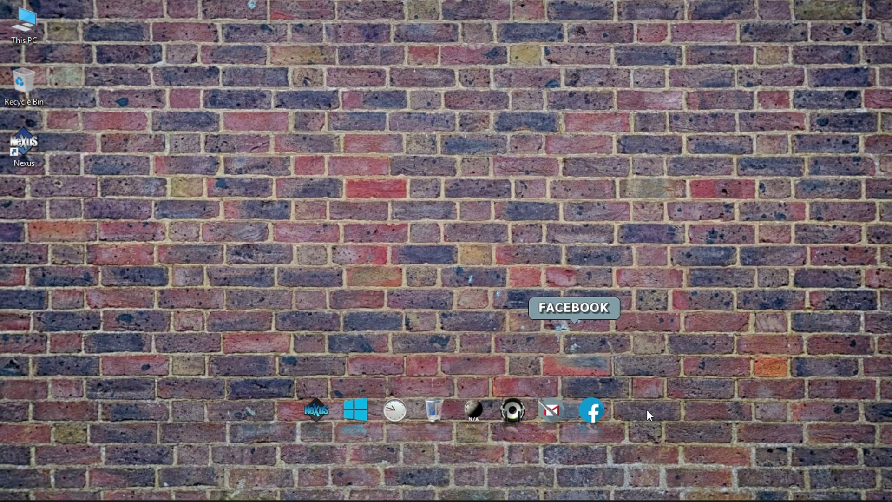
Turn off auto-hiding the dock after a short delay in the Nexus behavior preferences, and save the change.
right_click(621, 407)
click(643, 280)
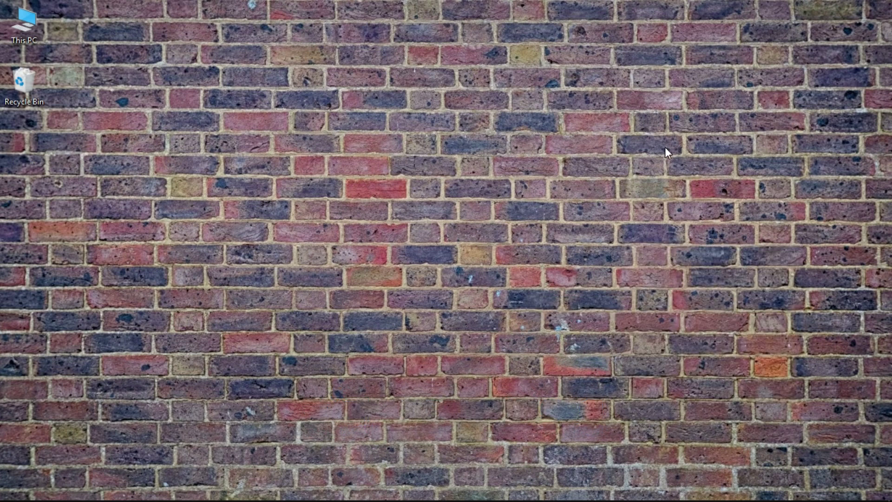
right_click(379, 282)
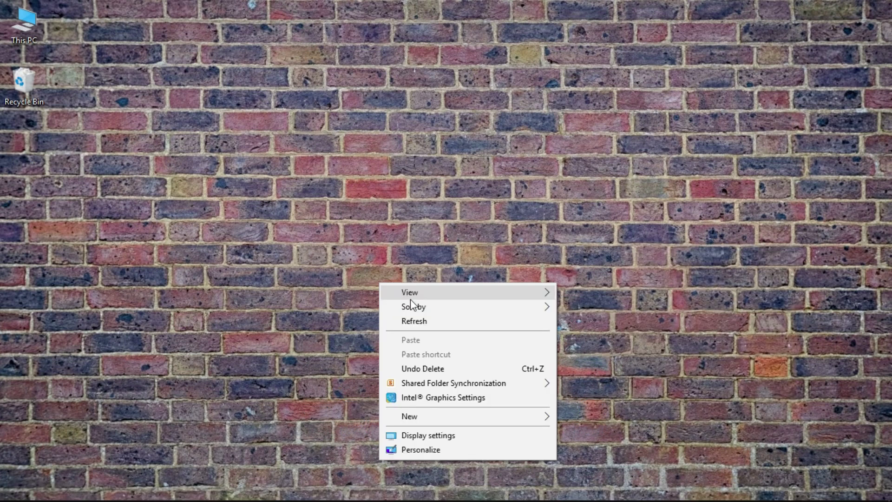
click(420, 321)
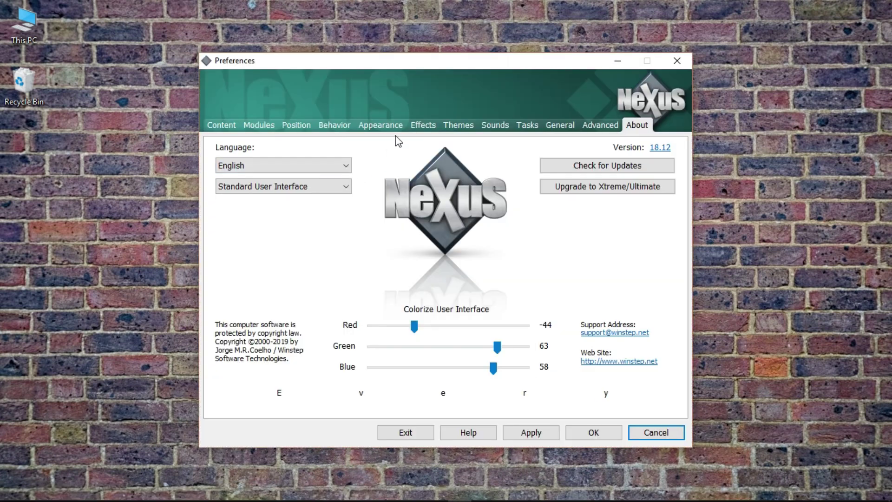
click(388, 126)
click(423, 126)
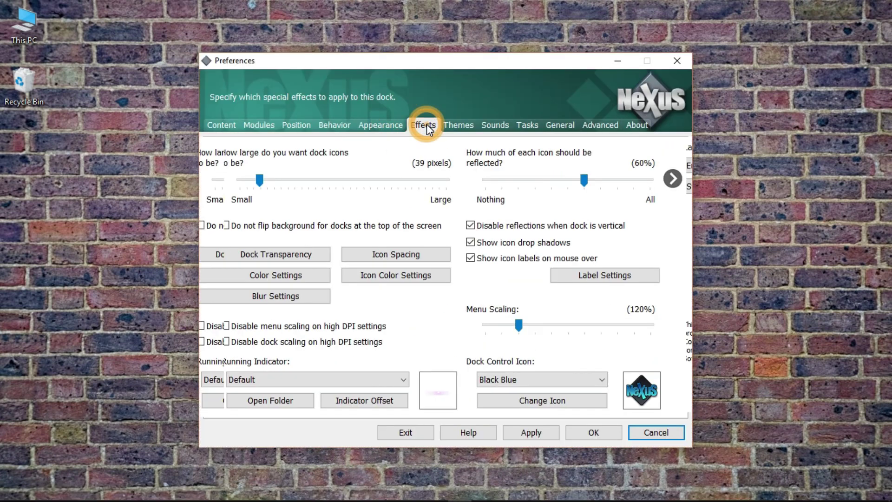
click(422, 125)
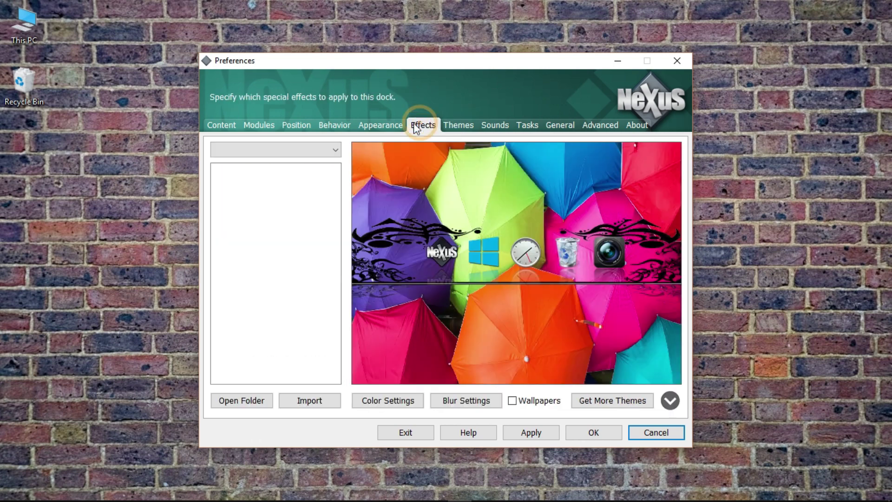
click(399, 124)
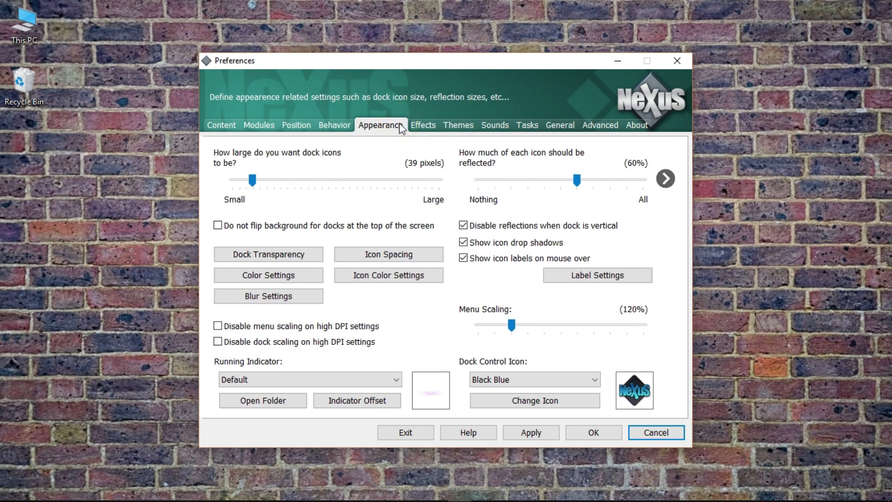
click(341, 125)
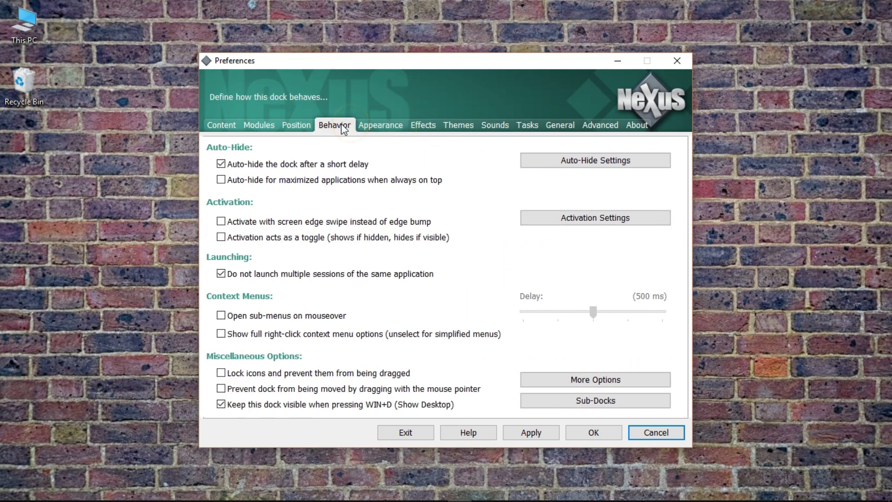
click(231, 165)
click(530, 436)
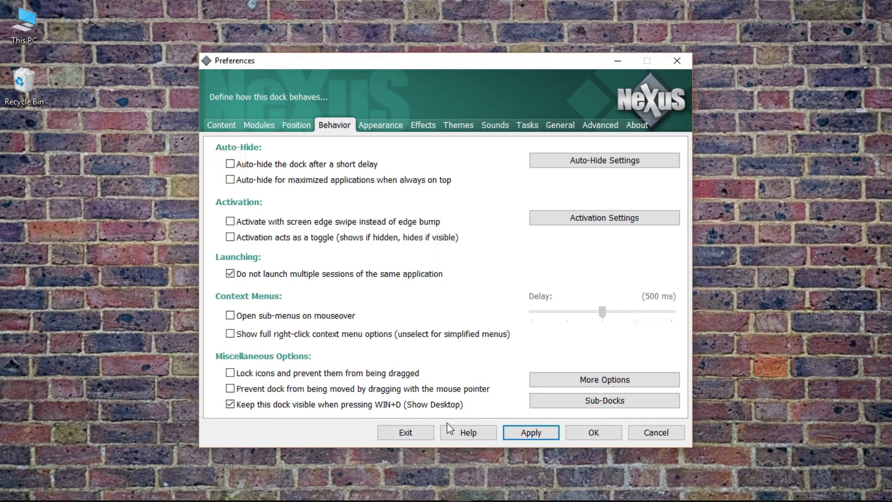
click(595, 433)
right_click(389, 92)
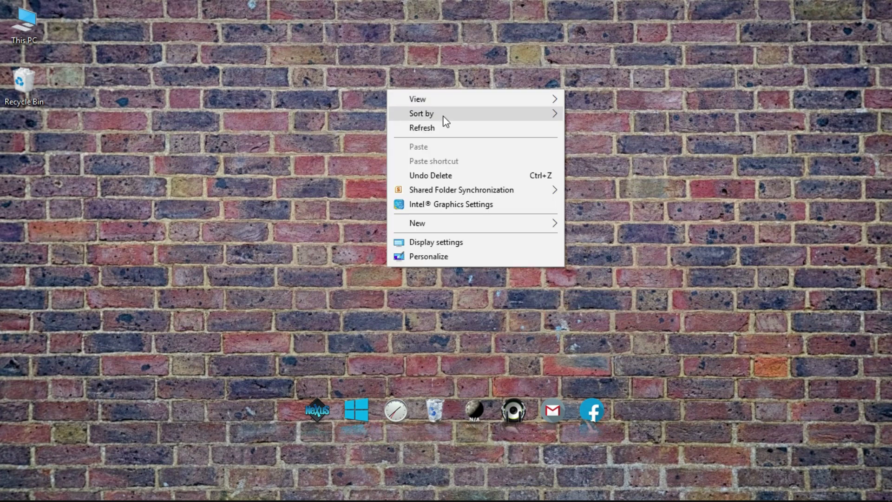
click(450, 126)
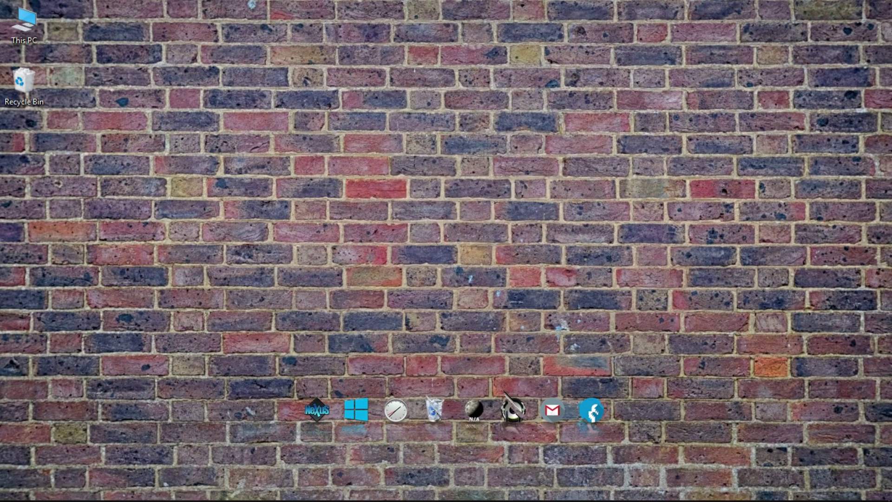
Copy the Rainmeter download link from New Text Document (2) in Notepad and minimize the document.
click(434, 491)
click(475, 129)
click(628, 154)
key(Down)
drag(611, 156, 265, 156)
right_click(294, 161)
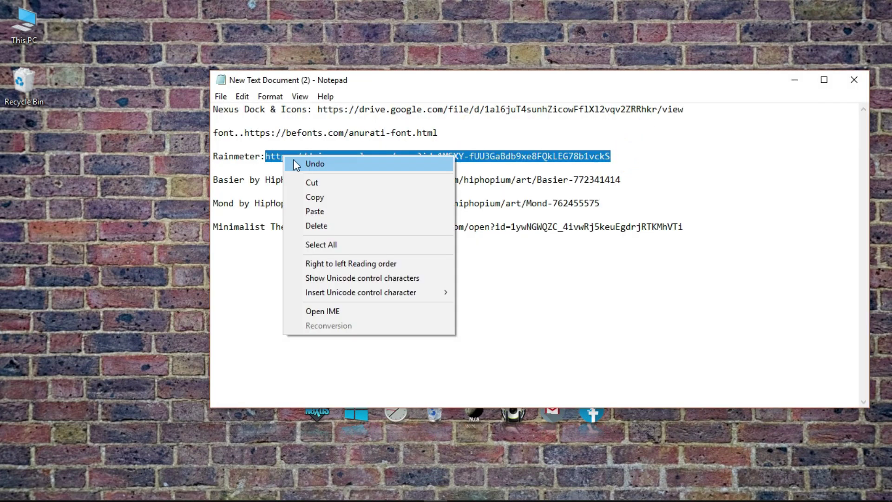
click(313, 197)
click(795, 79)
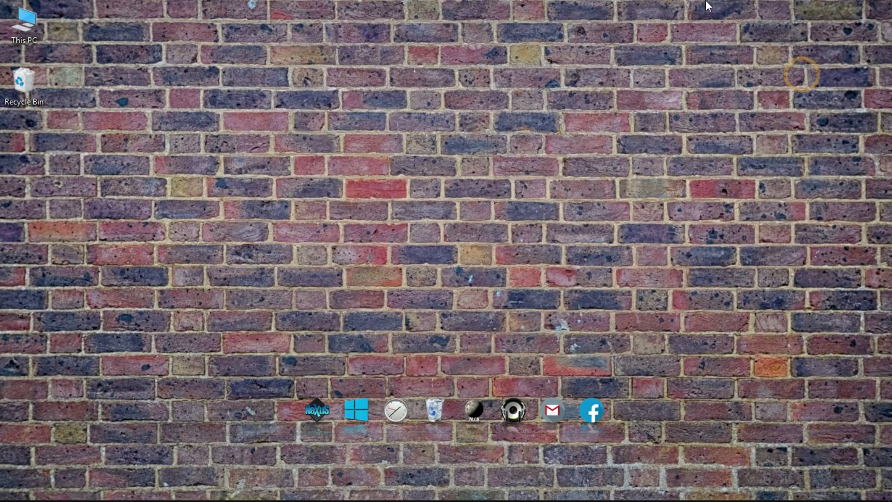
Open the copied Google Drive link in Chrome, download Rainmeter-4.3.exe and minimize the browser.
click(218, 489)
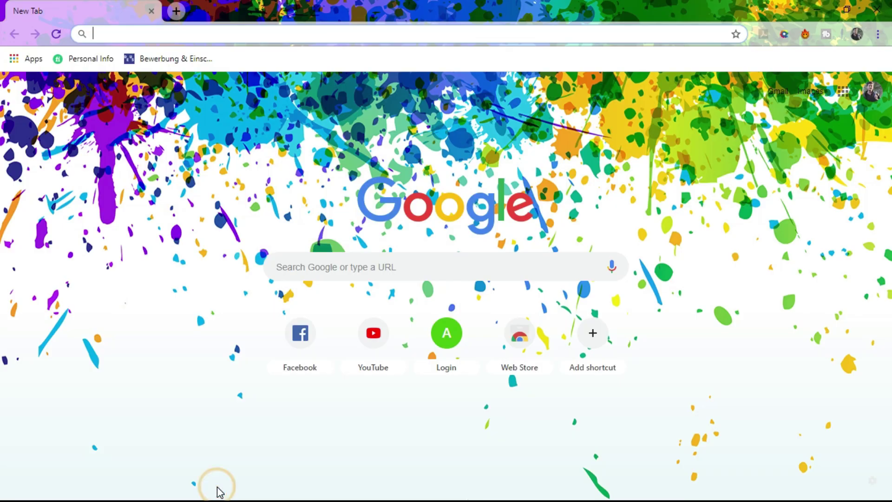
right_click(166, 38)
click(199, 135)
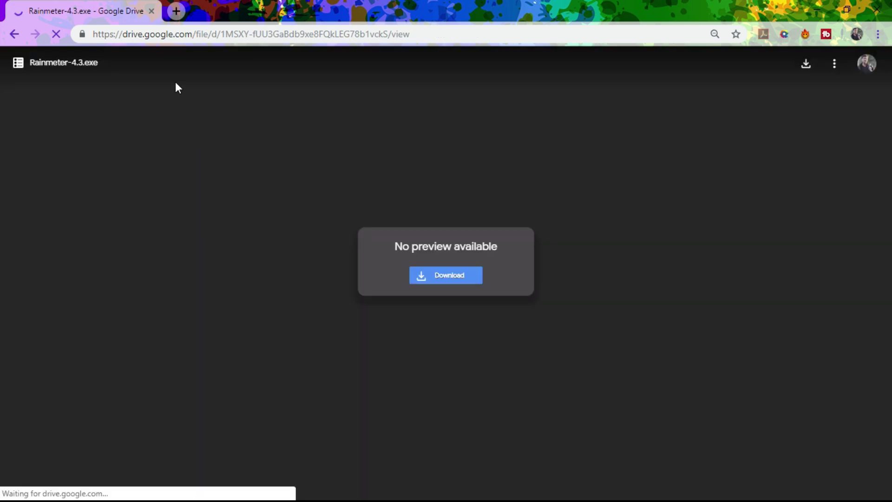
click(419, 227)
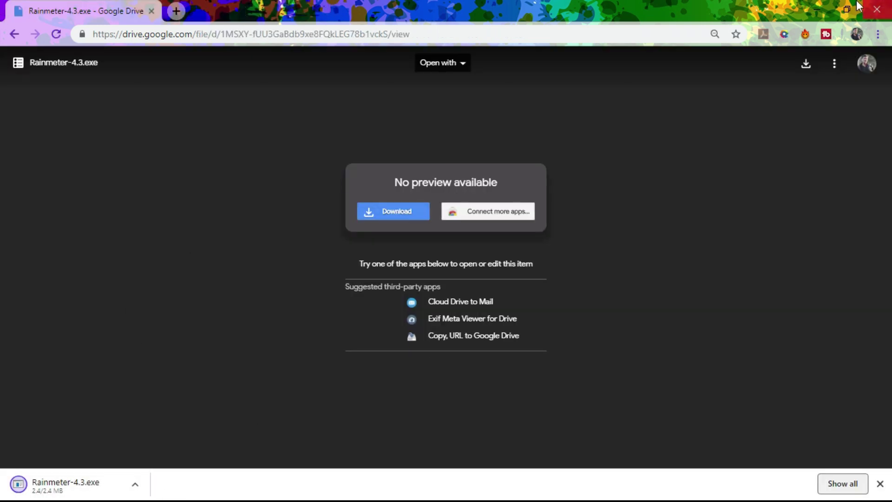
click(818, 5)
right_click(464, 62)
click(511, 97)
right_click(395, 64)
click(455, 103)
right_click(395, 54)
click(434, 95)
Open the Downloads folder in File Explorer and launch the Rainmeter-4.3 installer.
click(17, 35)
double_click(17, 34)
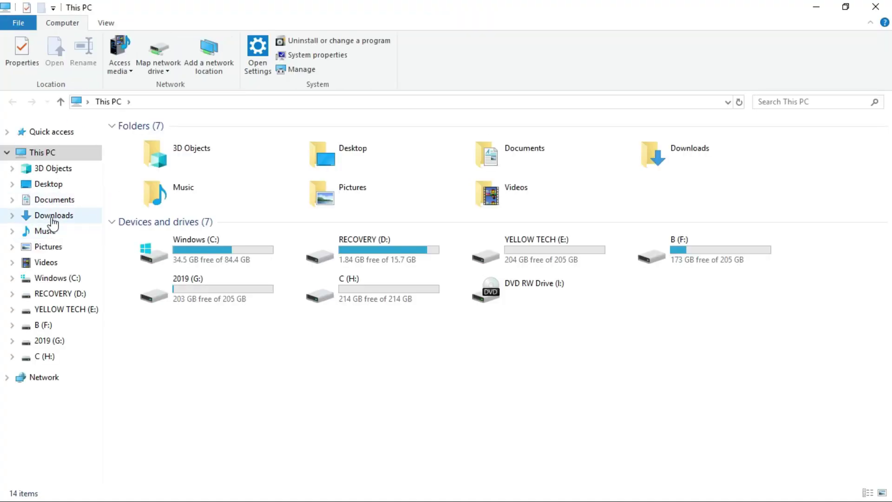
click(51, 219)
double_click(309, 163)
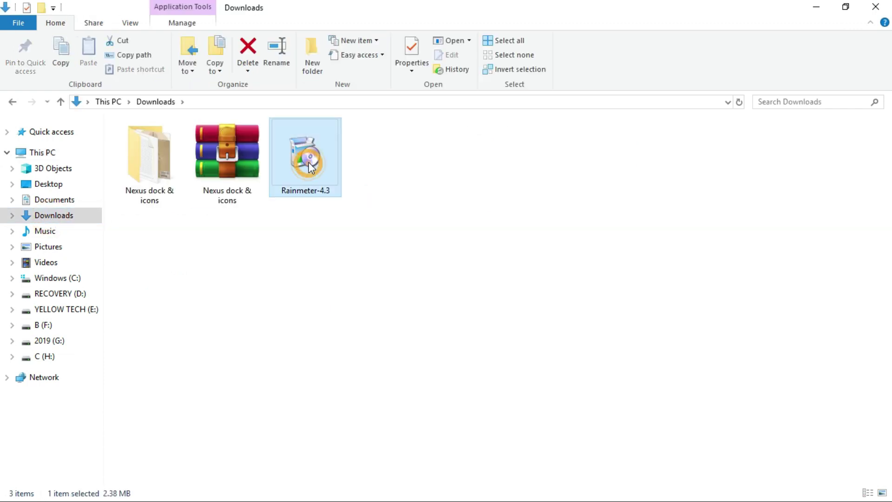
right_click(315, 156)
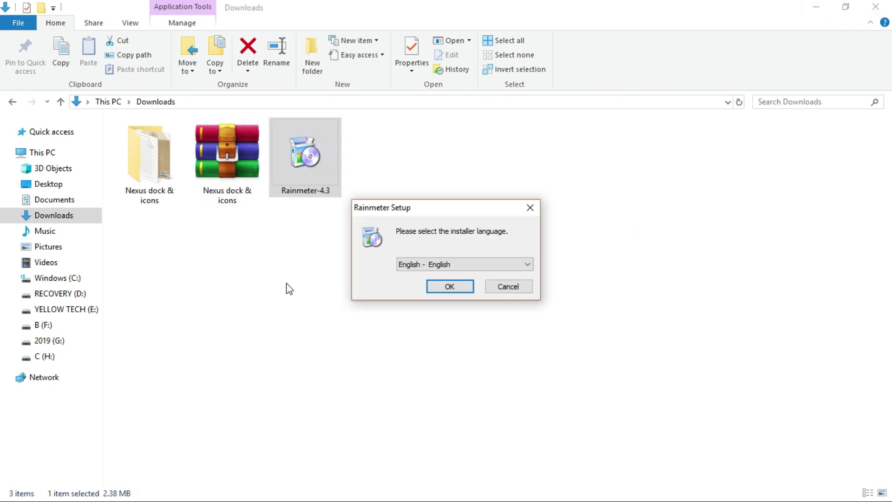
Start the standard installation of Rainmeter with English as installer language, and close the Downloads window.
click(454, 289)
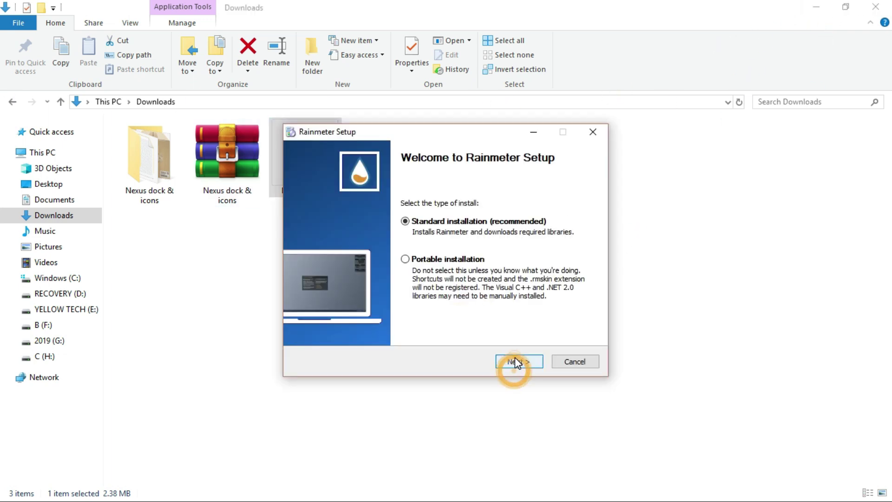
click(515, 361)
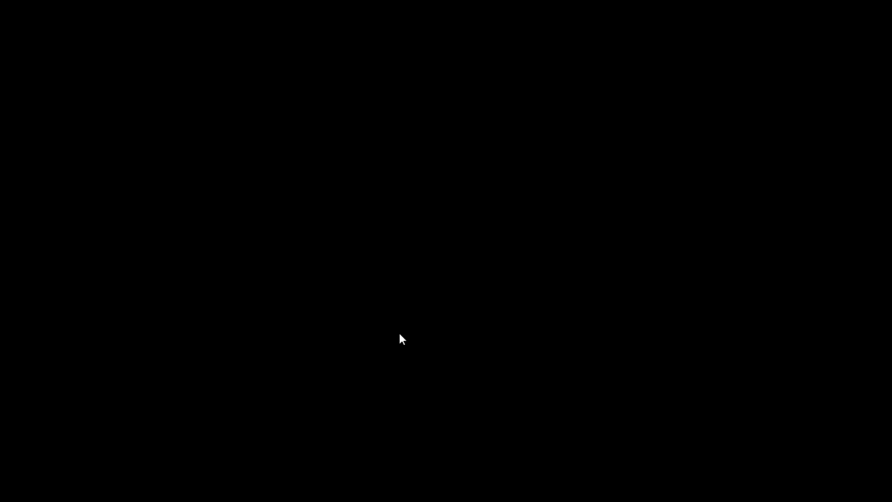
click(400, 333)
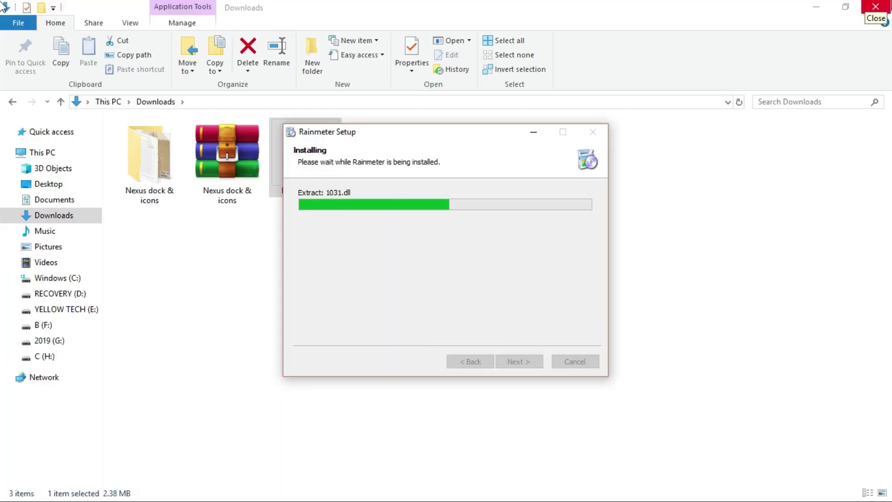
click(876, 7)
right_click(657, 83)
click(706, 126)
right_click(368, 51)
click(428, 89)
right_click(204, 58)
click(242, 93)
right_click(209, 69)
click(239, 109)
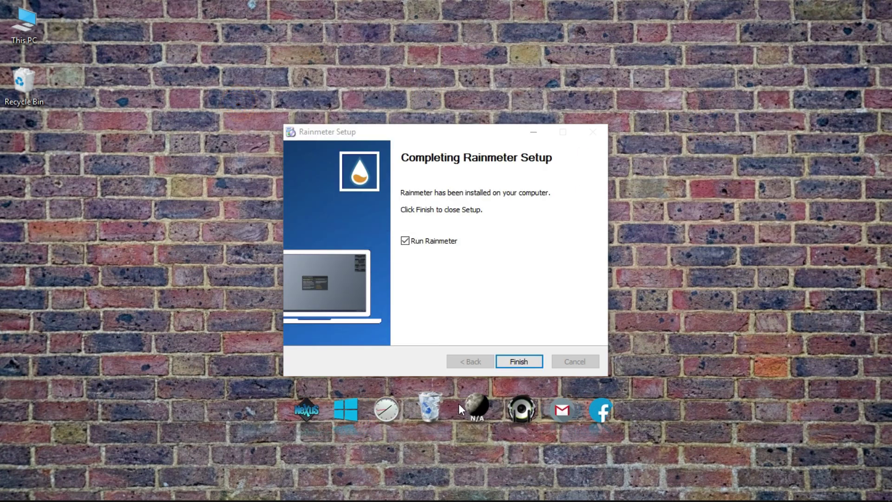
Finish the setup with Run Rainmeter enabled and unload the illustro clock skin from the desktop.
click(514, 363)
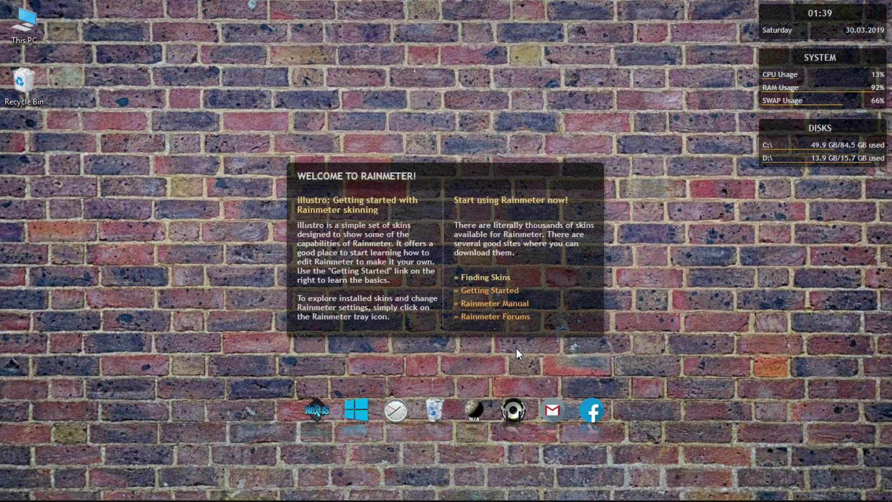
right_click(841, 10)
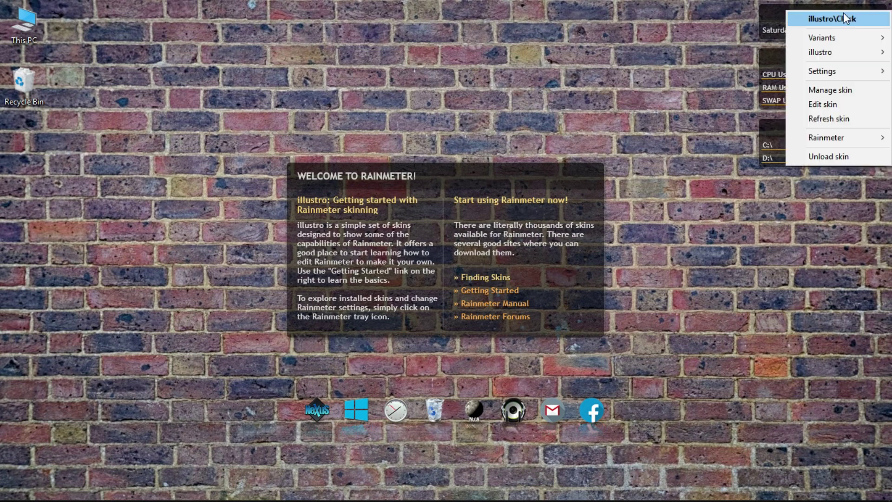
click(837, 156)
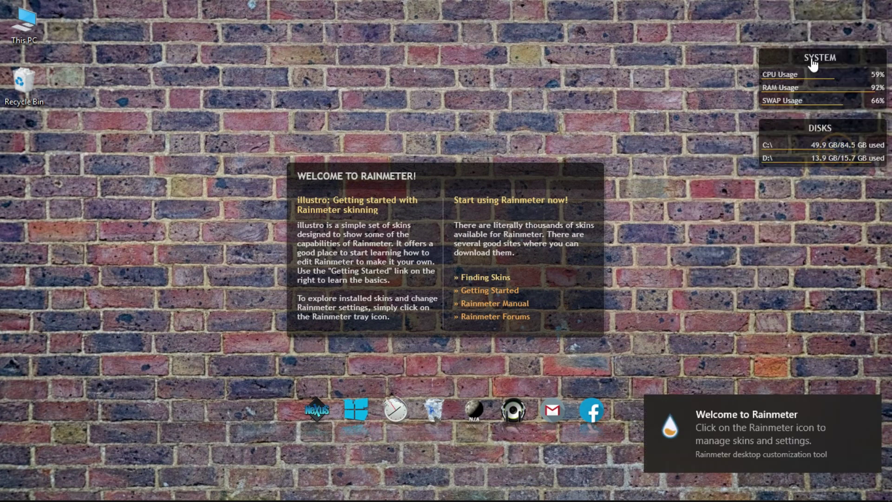
Unload the remaining System, Disks and Welcome skins from the desktop and refresh it.
right_click(796, 53)
click(836, 196)
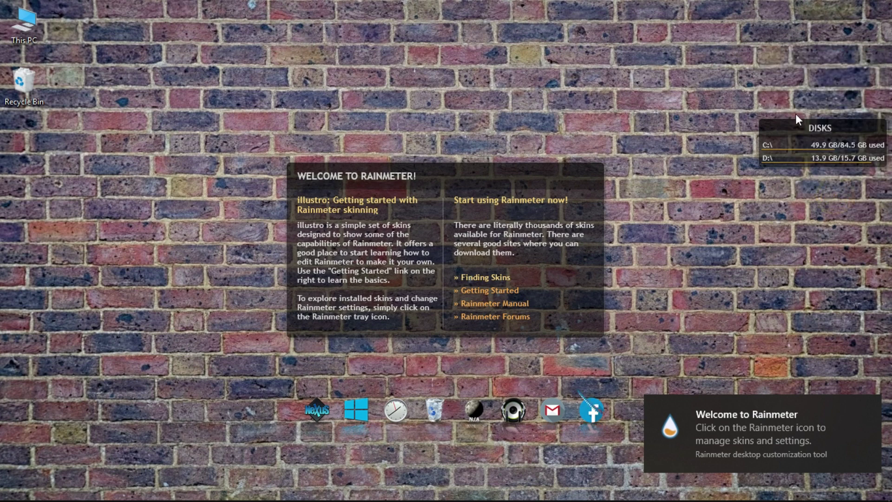
right_click(789, 126)
click(826, 270)
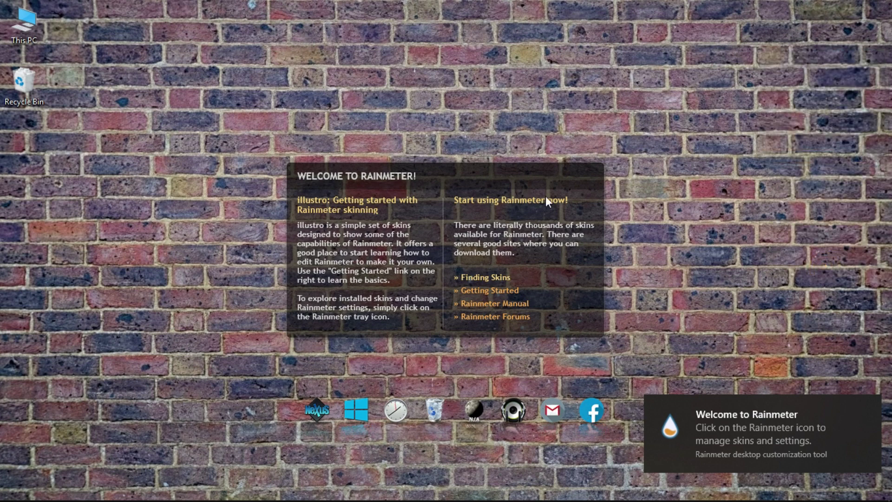
right_click(467, 166)
click(517, 307)
right_click(490, 129)
click(525, 167)
right_click(451, 89)
click(492, 131)
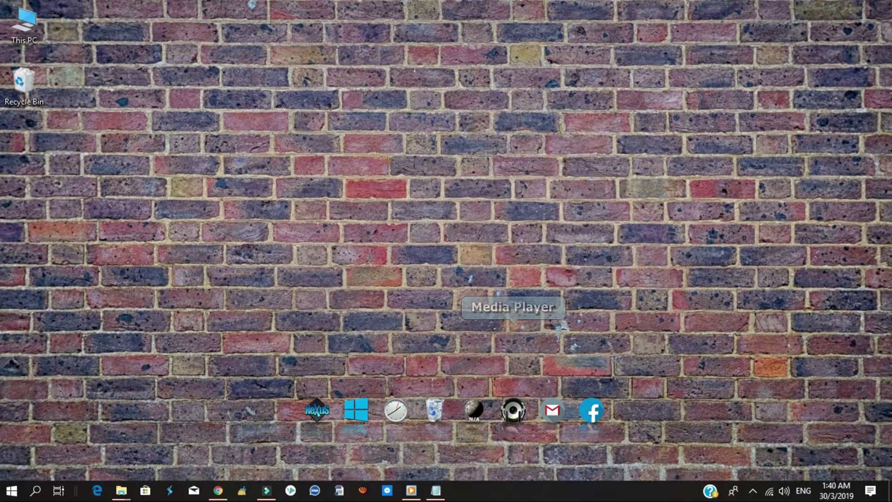
Copy the Basier DeviantArt link from the Notepad document and minimize Notepad.
click(436, 490)
click(404, 264)
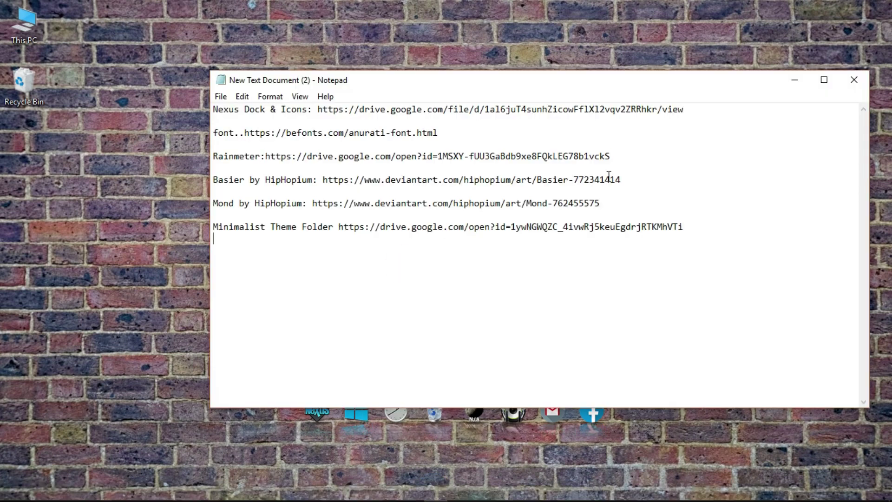
drag(631, 182, 325, 181)
right_click(331, 183)
click(369, 219)
click(789, 87)
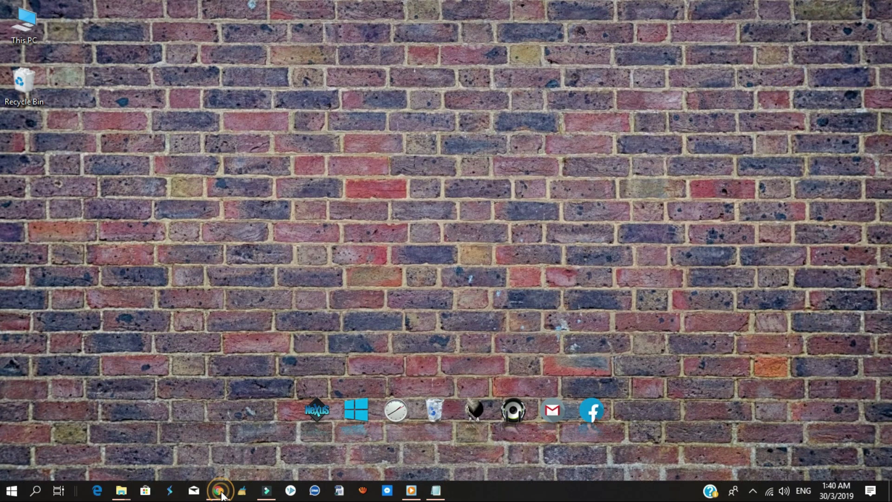
Open the copied Basier link in a new Chrome tab and close the Rainmeter-4.3.exe tab.
click(219, 491)
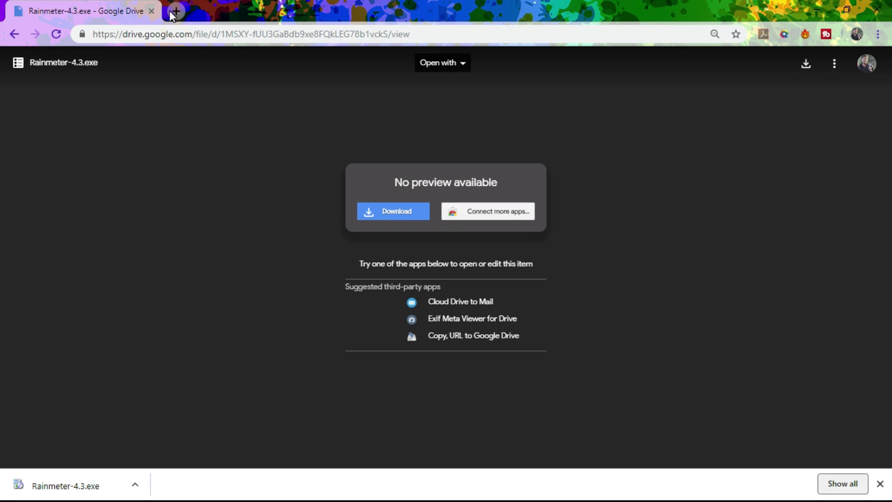
key(ctrl+t)
right_click(255, 35)
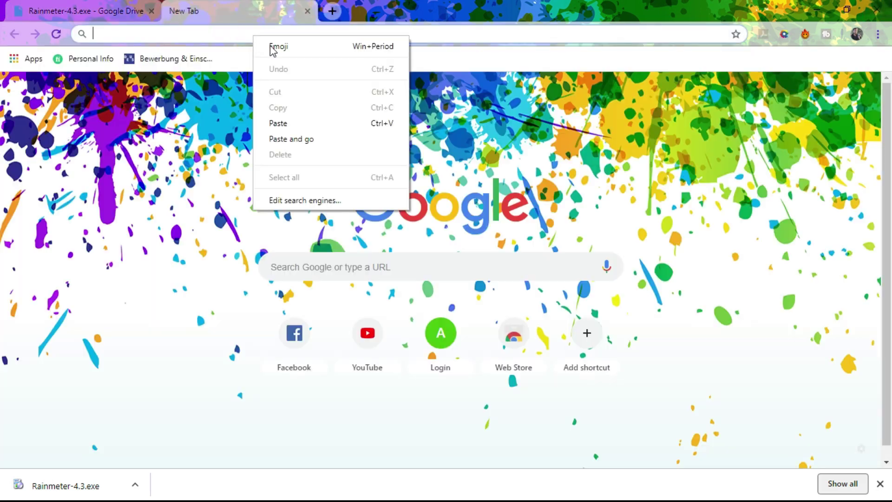
click(288, 137)
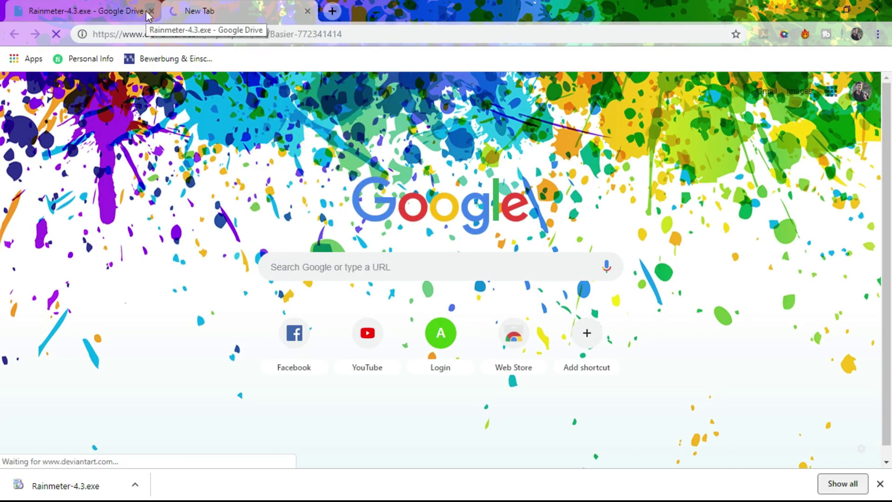
click(151, 11)
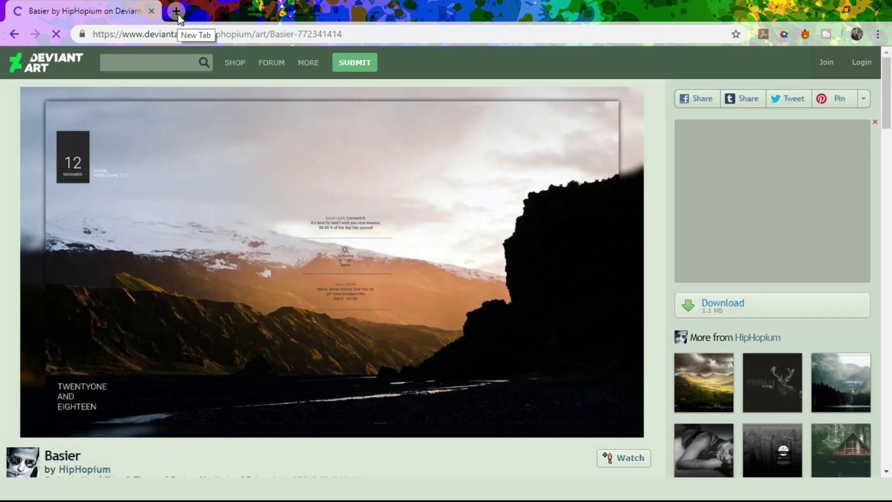
Add an empty browser tab, copy the Mond DeviantArt link from the Notepad document and minimize Notepad.
click(176, 11)
mouse_move(329, 472)
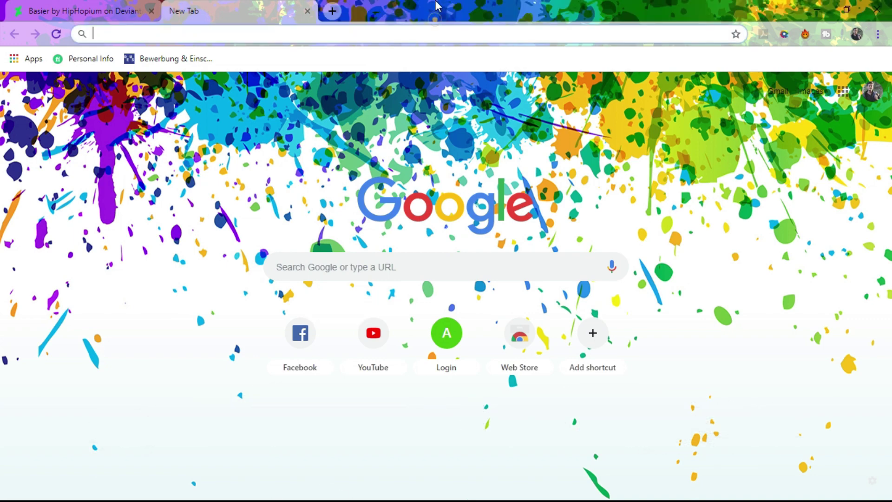
key(super+Down)
mouse_move(334, 494)
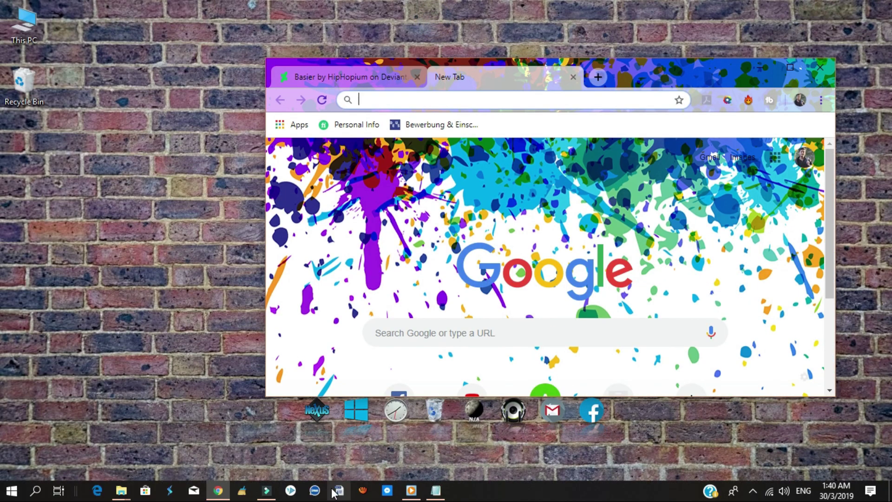
click(435, 490)
click(644, 177)
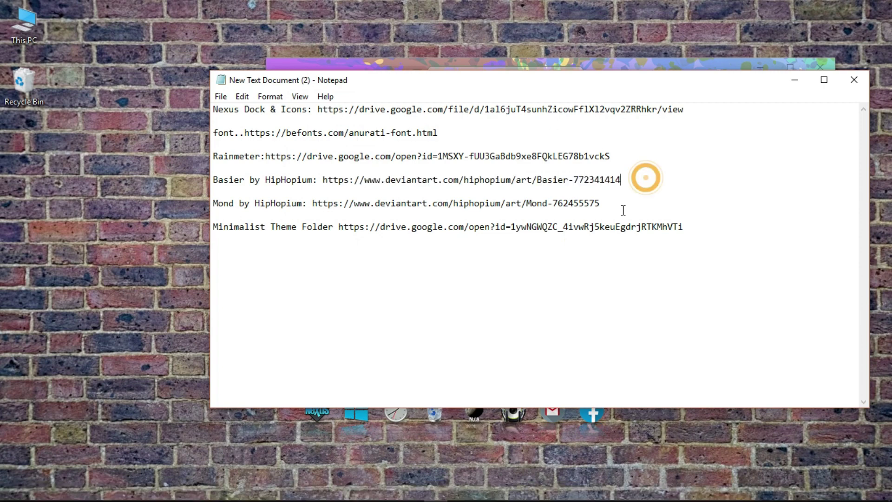
drag(609, 203, 314, 204)
right_click(314, 203)
click(365, 245)
click(789, 84)
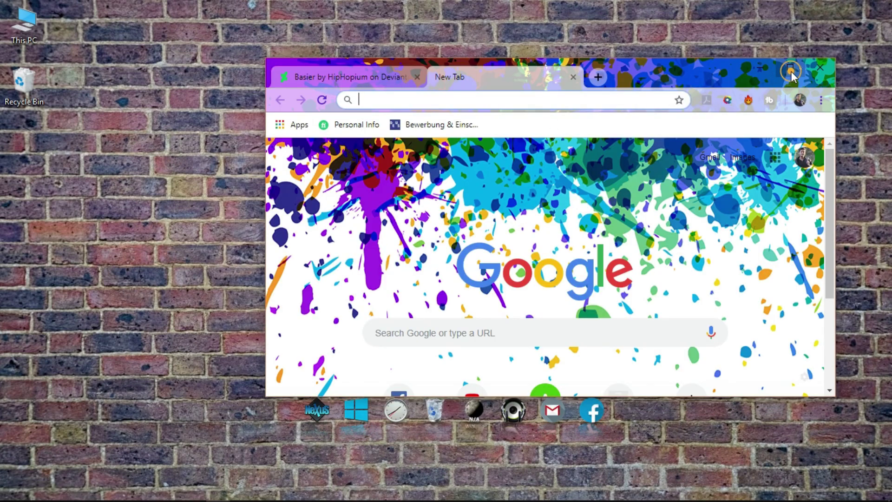
Maximize the browser and load the copied Mond link in the empty tab.
click(790, 66)
right_click(277, 34)
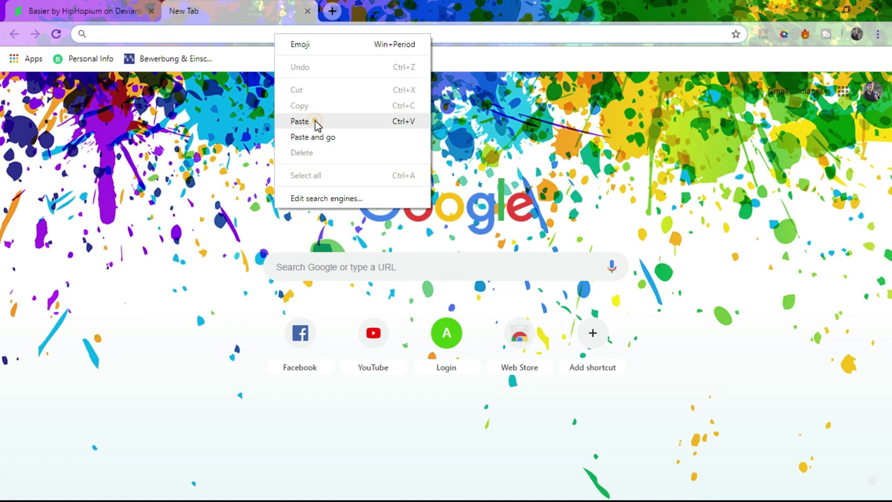
click(323, 135)
Download the Basier skin from its DeviantArt page and switch to the Mond page.
click(65, 6)
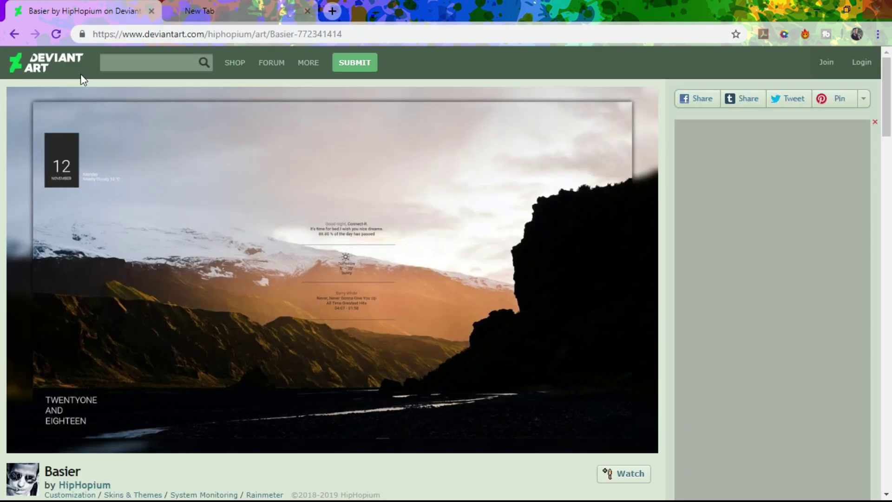
scroll(760, 221, down, 7)
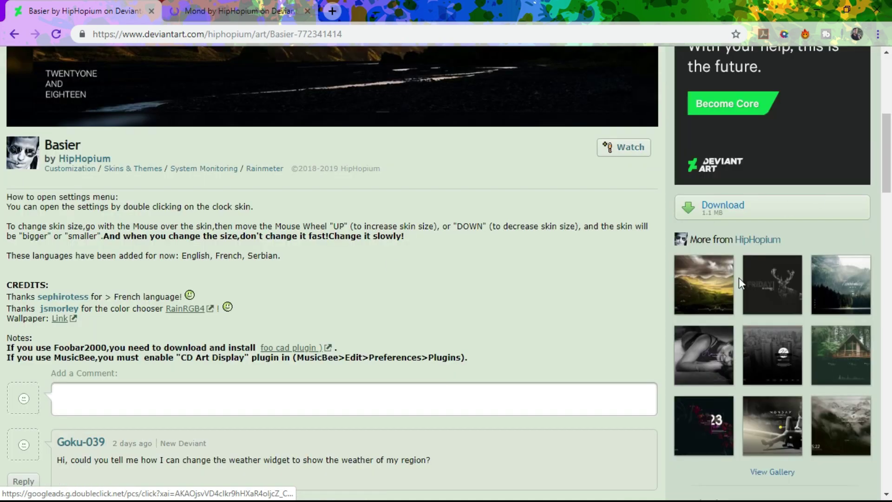
click(720, 205)
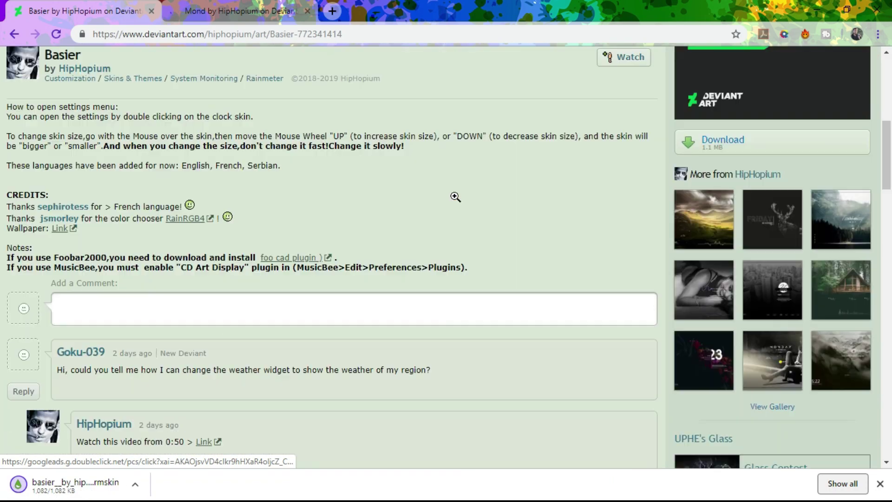
scroll(454, 199, up, 3)
scroll(454, 199, down, 4)
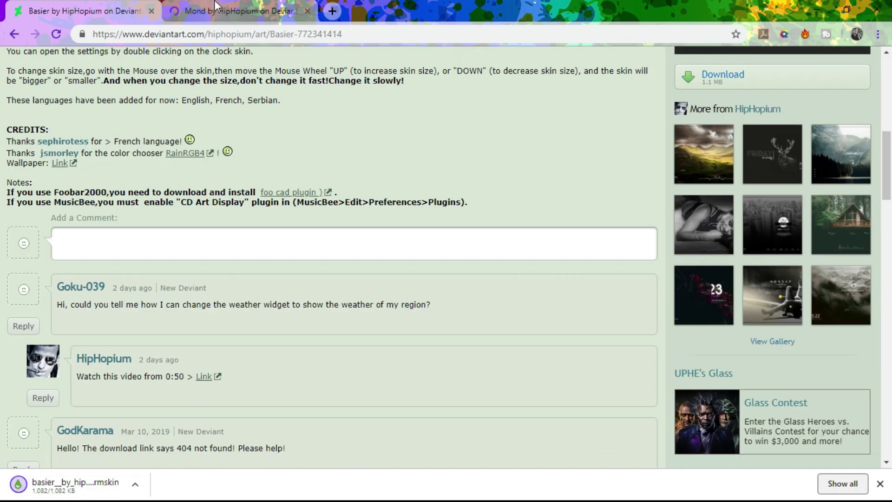
click(232, 11)
click(738, 305)
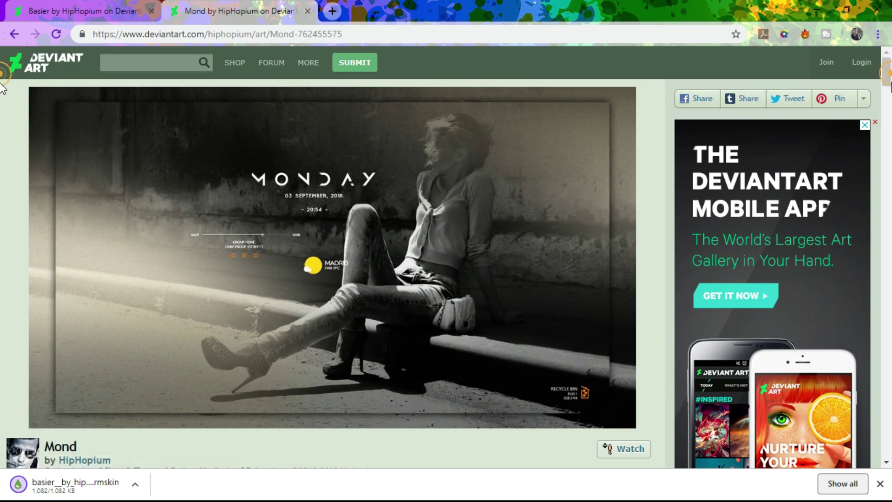
scroll(2, 186, down, 15)
scroll(887, 99, up, 12)
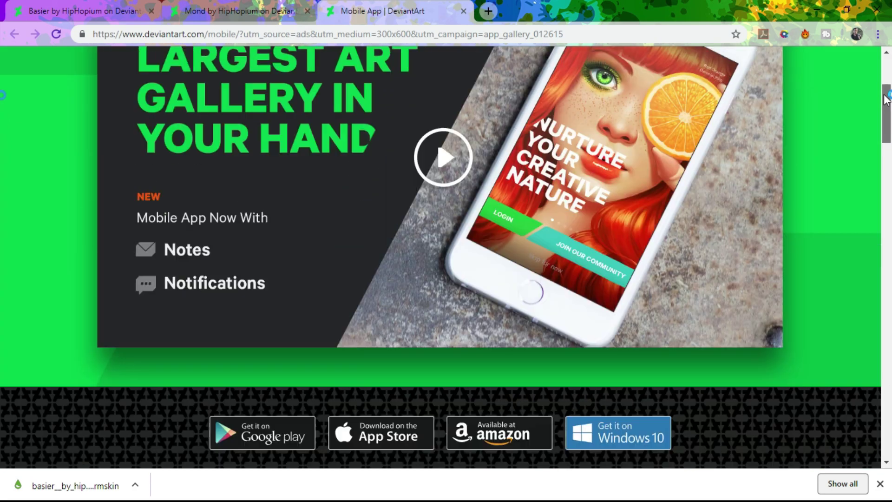
scroll(887, 98, up, 4)
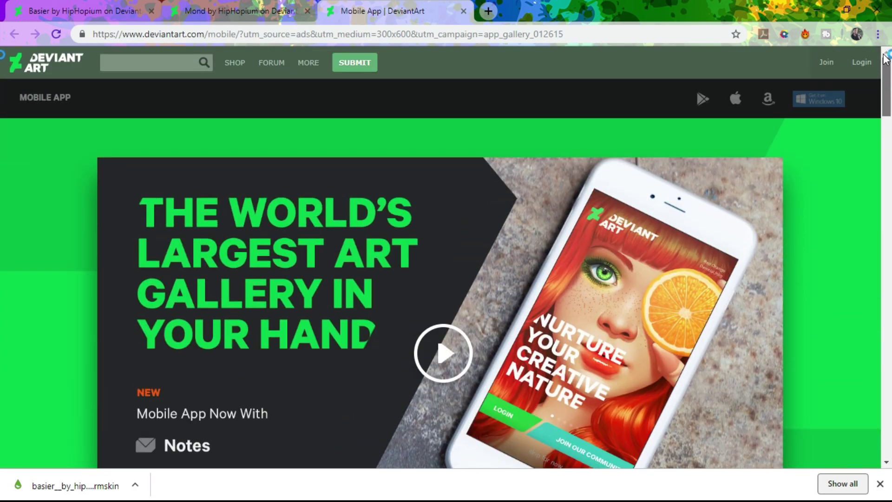
click(225, 10)
click(464, 11)
Download the Mond skin from its DeviantArt page, minimize the browser and refresh the desktop.
scroll(855, 393, down, 1)
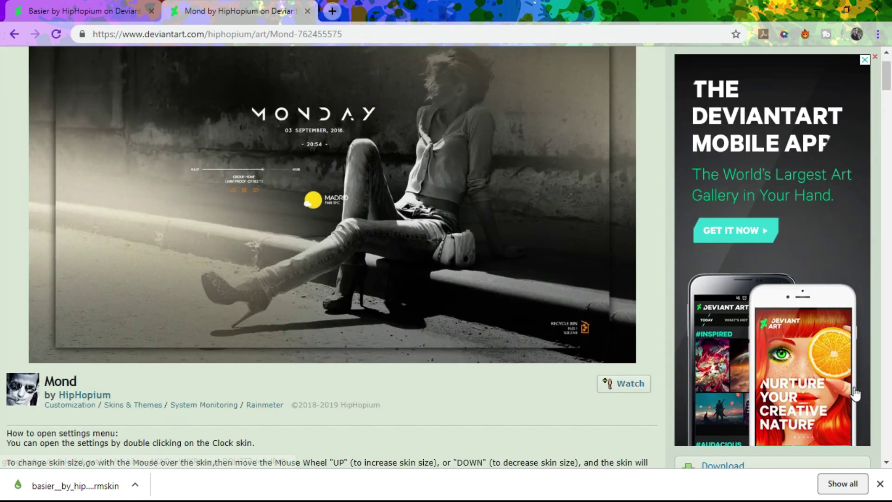
scroll(855, 393, down, 1)
click(773, 410)
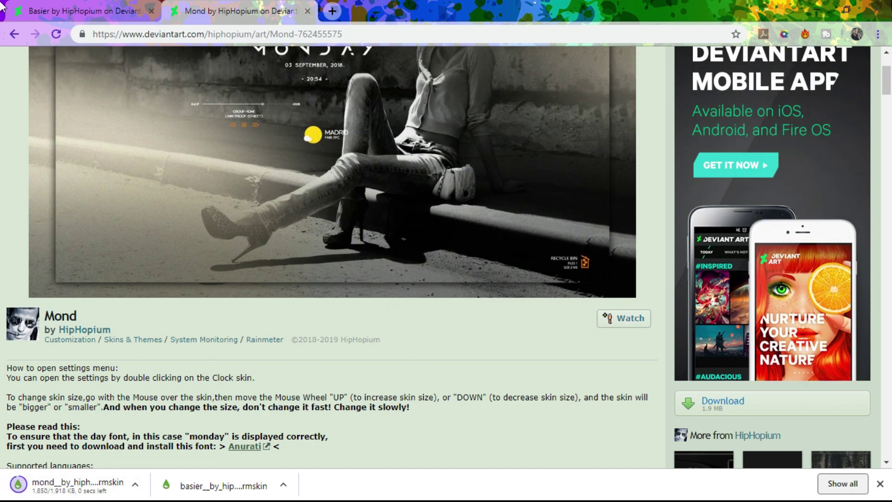
click(823, 3)
right_click(444, 58)
click(487, 96)
right_click(349, 29)
click(372, 65)
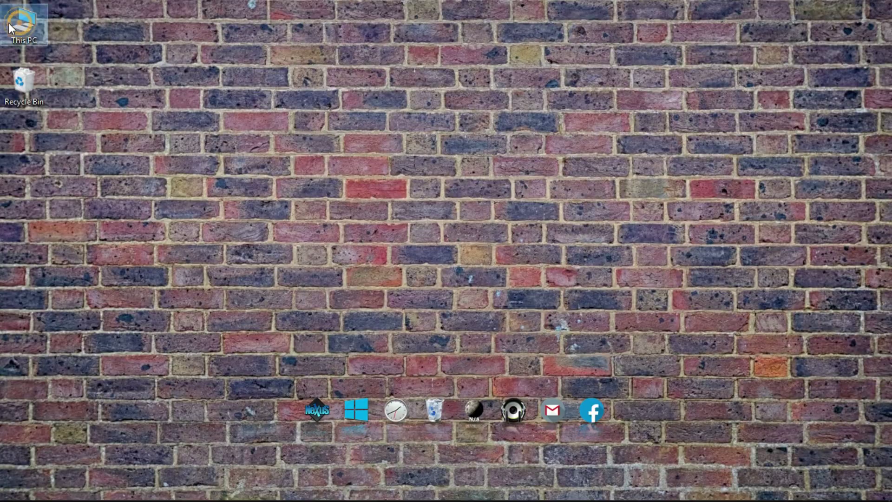
Open the Downloads folder from This PC and install the Mond skin package with its included layout.
double_click(9, 23)
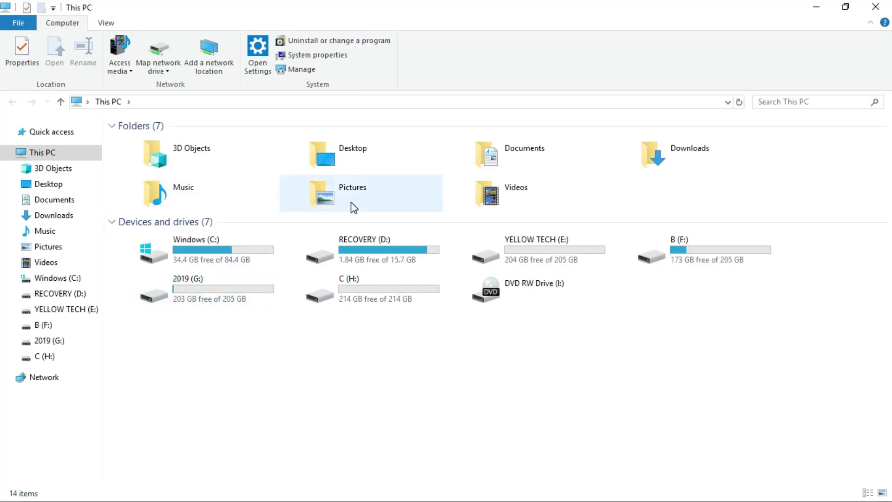
click(75, 217)
click(291, 182)
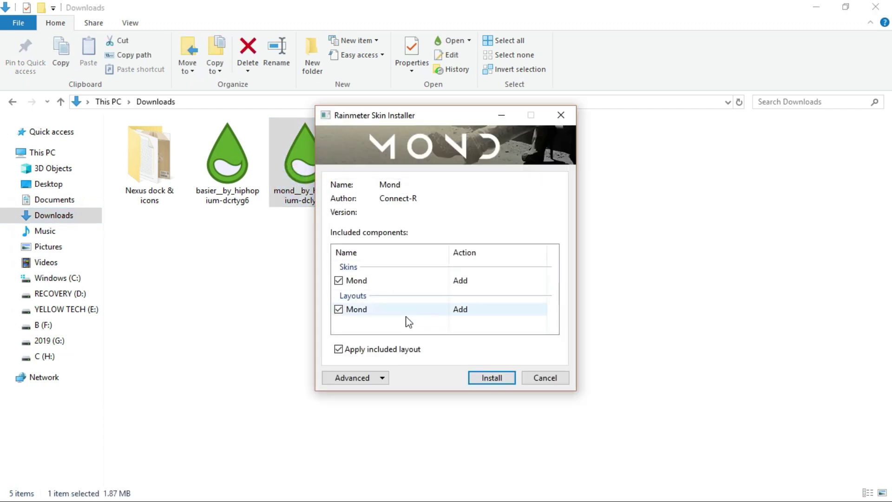
click(483, 375)
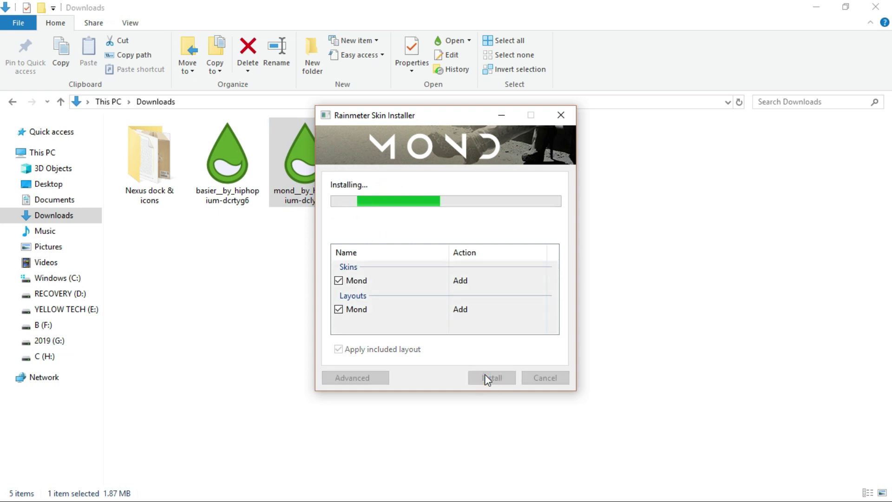
Install the Basier skin package from the Downloads folder and close the folder window.
double_click(240, 167)
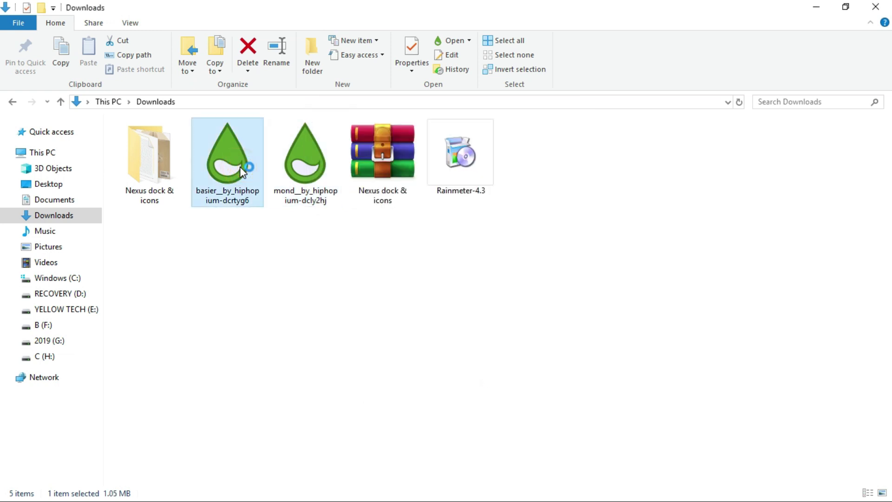
click(477, 380)
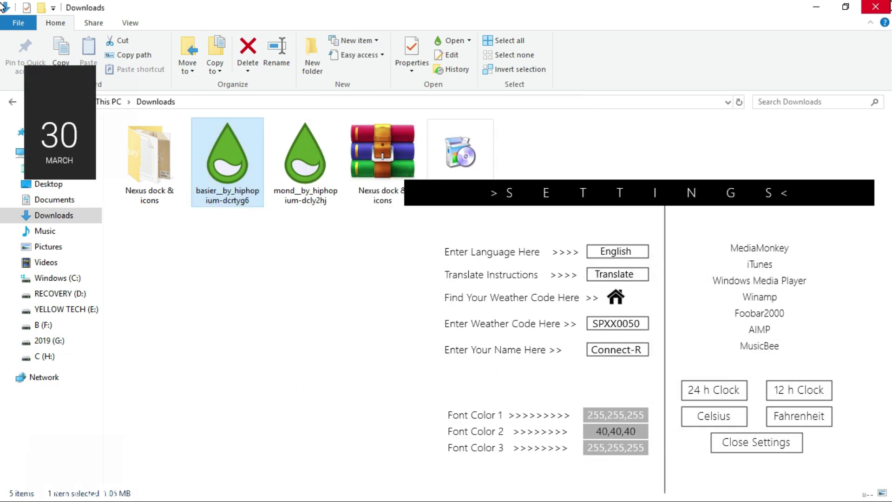
click(875, 7)
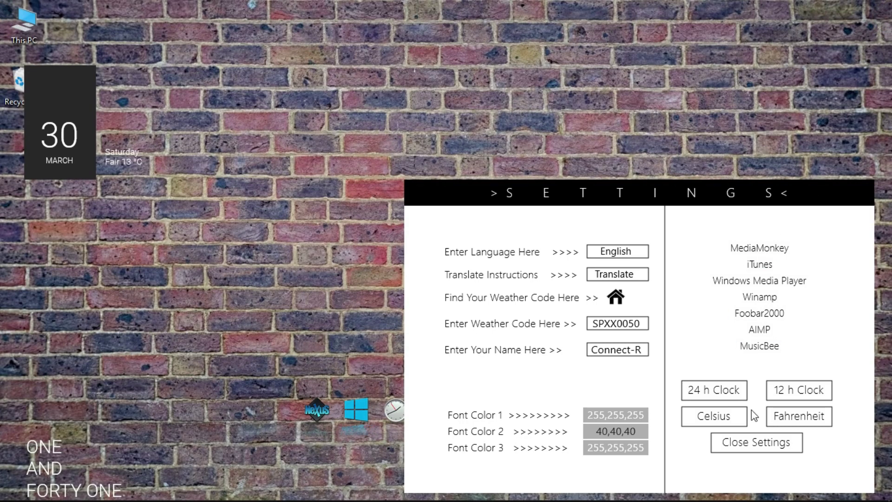
Close the skin's settings panel and move the black date skin into the desktop's upper-left corner.
click(757, 444)
mouse_move(77, 94)
drag(77, 95, 189, 69)
Arrange the This PC and Recycle Bin icons one above the other below the date skin and refresh the desktop.
drag(19, 82, 358, 326)
drag(35, 40, 133, 284)
click(146, 174)
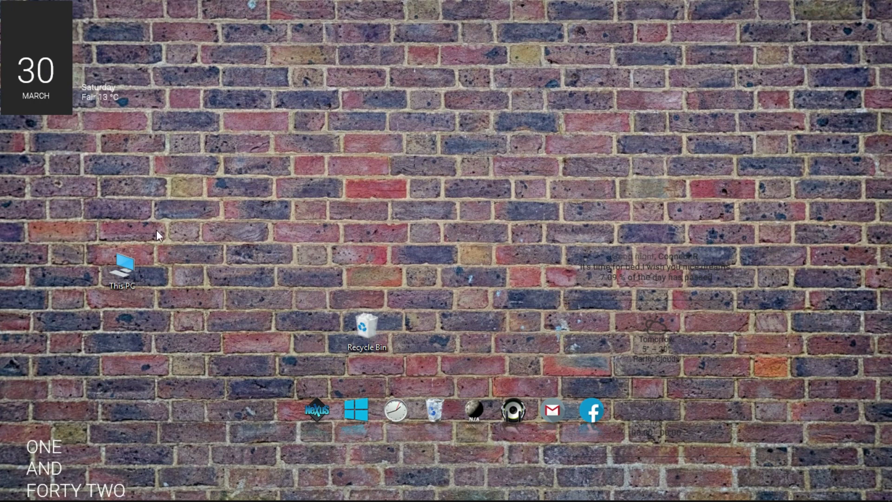
drag(125, 271, 75, 209)
drag(353, 328, 57, 264)
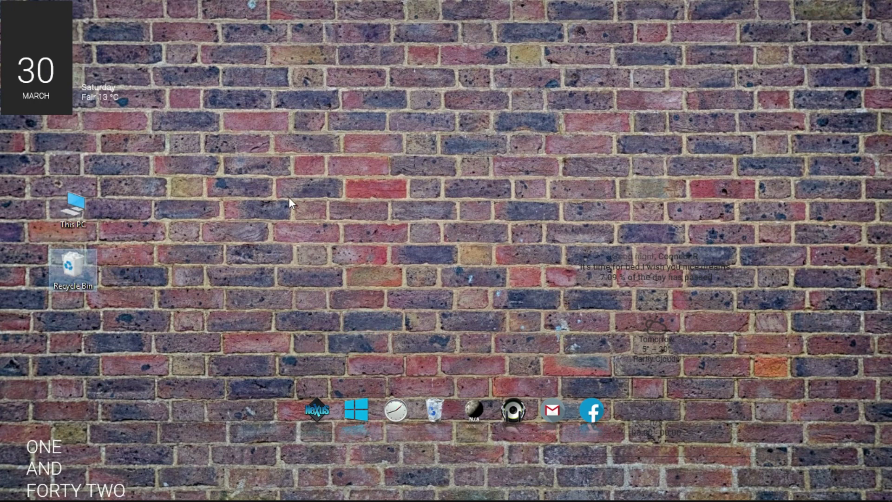
right_click(89, 277)
click(138, 297)
click(491, 266)
right_click(320, 185)
click(383, 225)
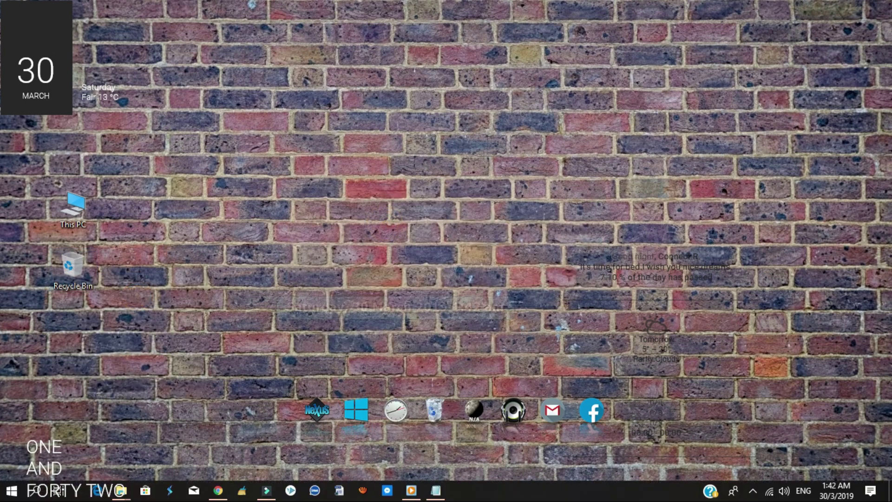
Copy the Google Drive link for the Minimalist Theme Folder from the Notepad list and minimize Notepad.
click(442, 492)
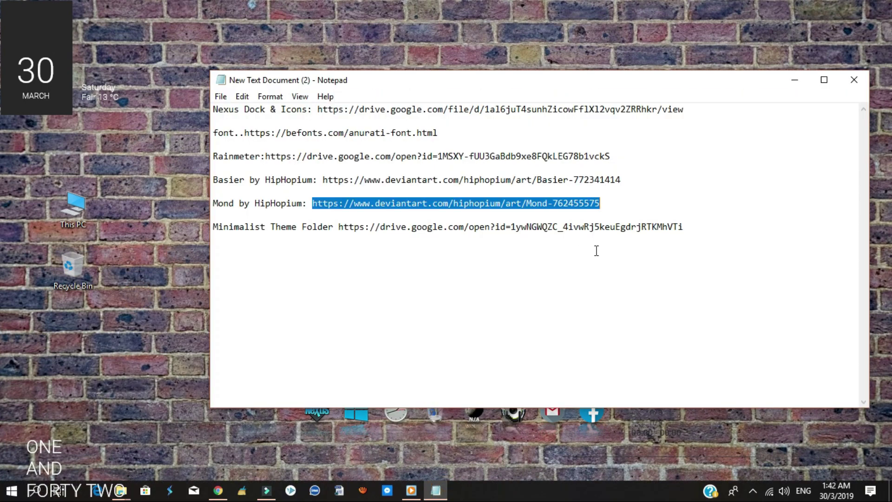
click(630, 273)
drag(691, 227, 353, 226)
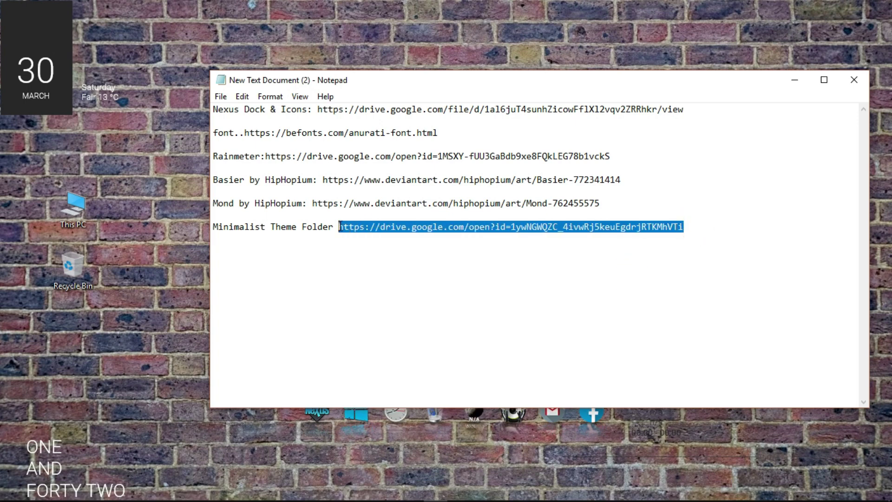
right_click(349, 227)
click(388, 266)
click(790, 86)
Switch to Chrome, load the copied Google Drive link in a new tab and close the two DeviantArt tabs.
mouse_move(387, 491)
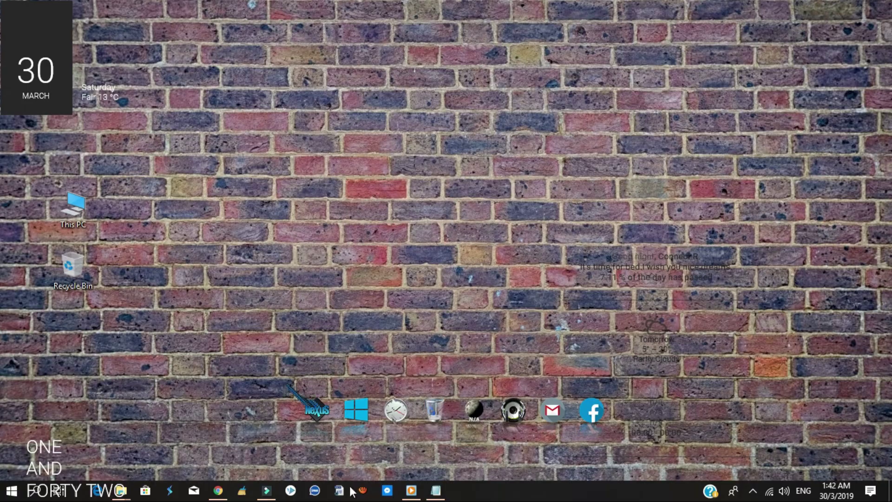
click(218, 490)
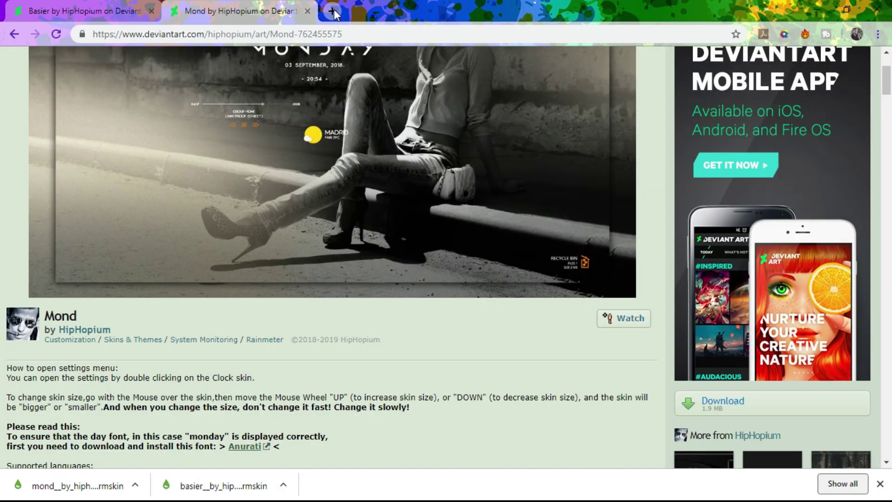
click(333, 11)
right_click(269, 32)
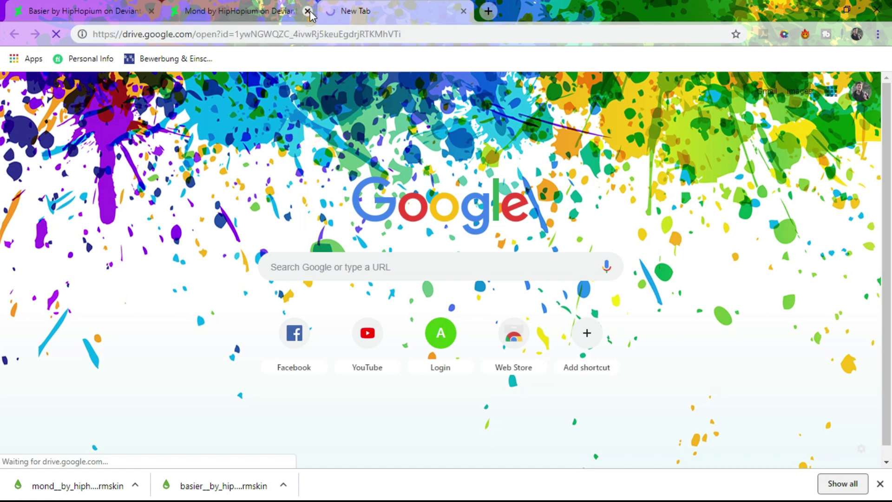
click(151, 12)
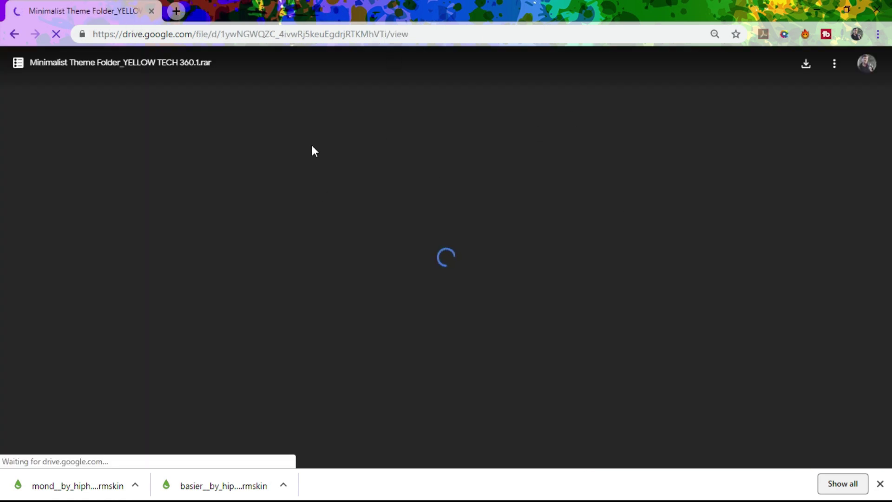
Download the Minimalist Theme Folder_YELLOW TECH 360.1.rar archive and minimize the browser.
click(807, 65)
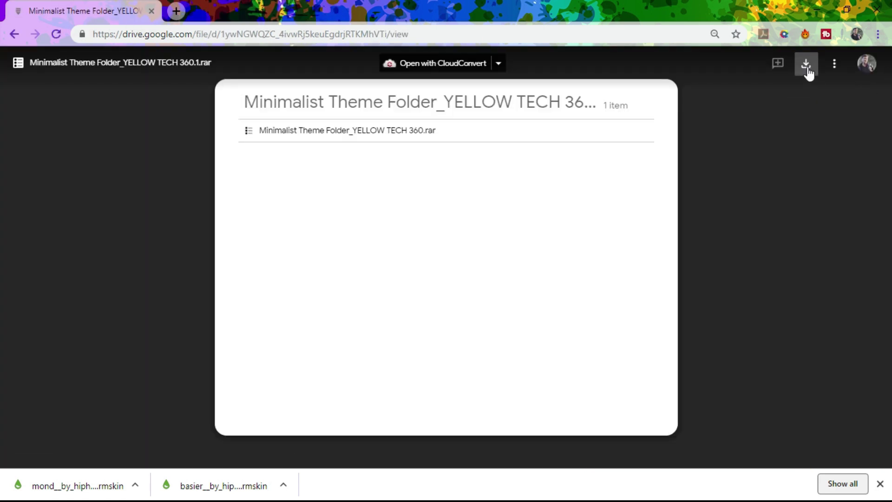
click(808, 69)
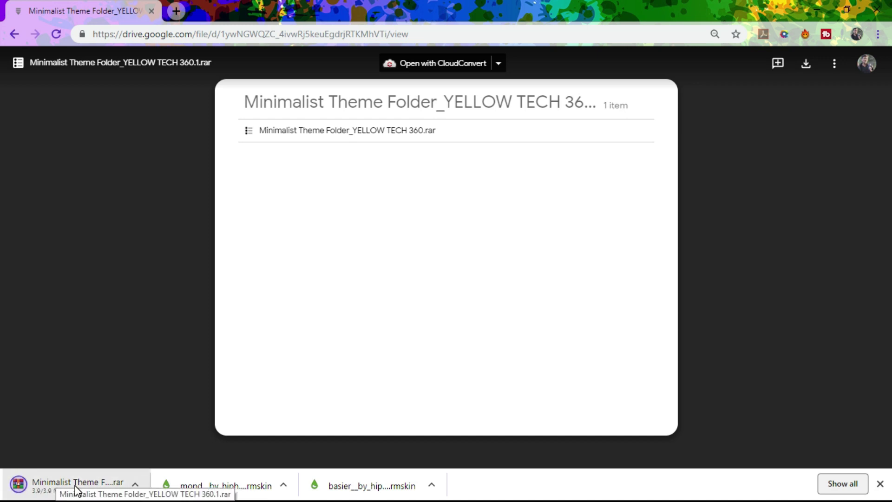
click(816, 10)
Move the This PC and Recycle Bin icons to the desktop's left edge and refresh the desktop.
right_click(269, 164)
click(323, 205)
drag(63, 217, 33, 212)
drag(74, 272, 21, 272)
right_click(194, 160)
click(230, 196)
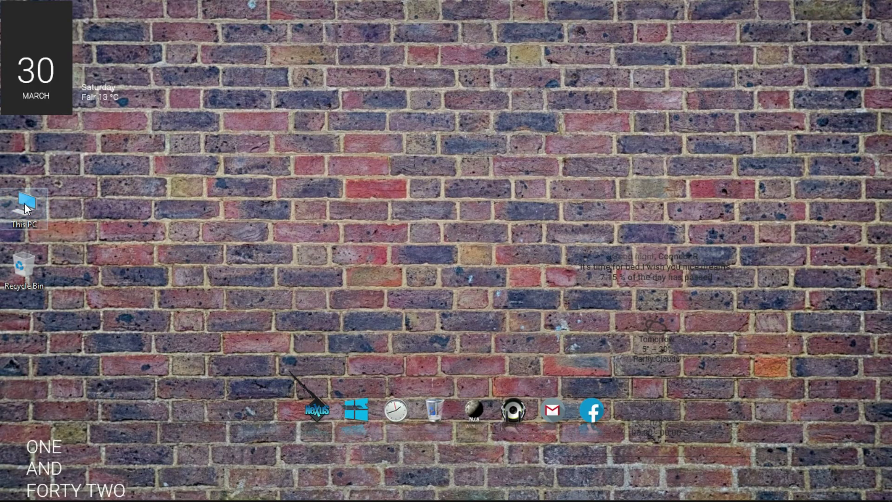
Open the Downloads folder from This PC and extract the Minimalist Theme Folder_YELLOW TECH 360.1 archive in place.
double_click(24, 204)
click(60, 218)
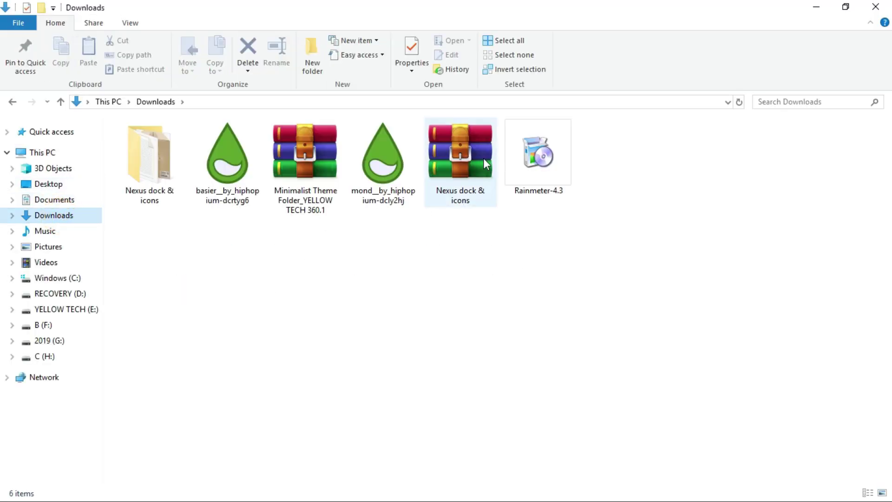
right_click(316, 166)
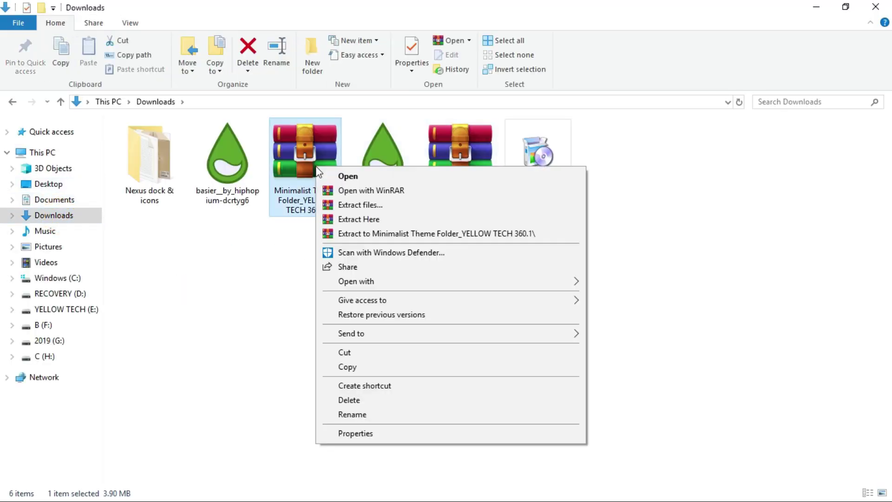
click(380, 215)
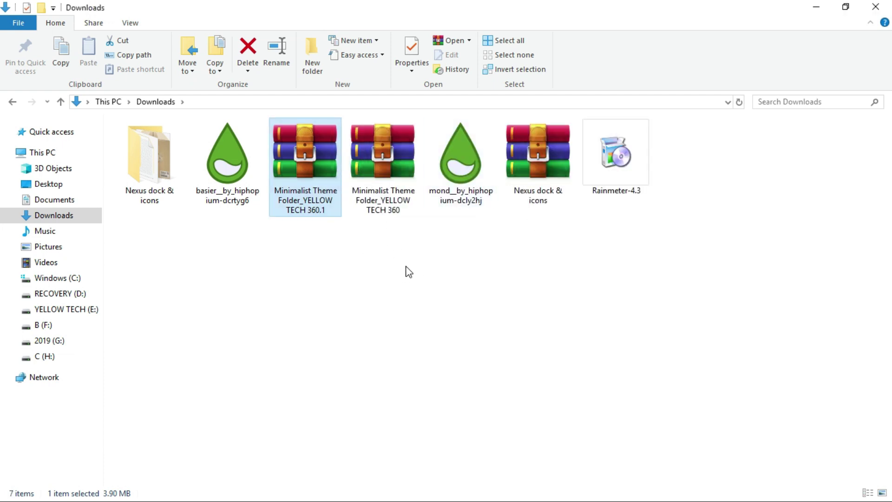
Refresh the Downloads folder and extract the Minimalist Theme Folder_YELLOW TECH 360.1 archive in place again.
right_click(389, 245)
click(424, 299)
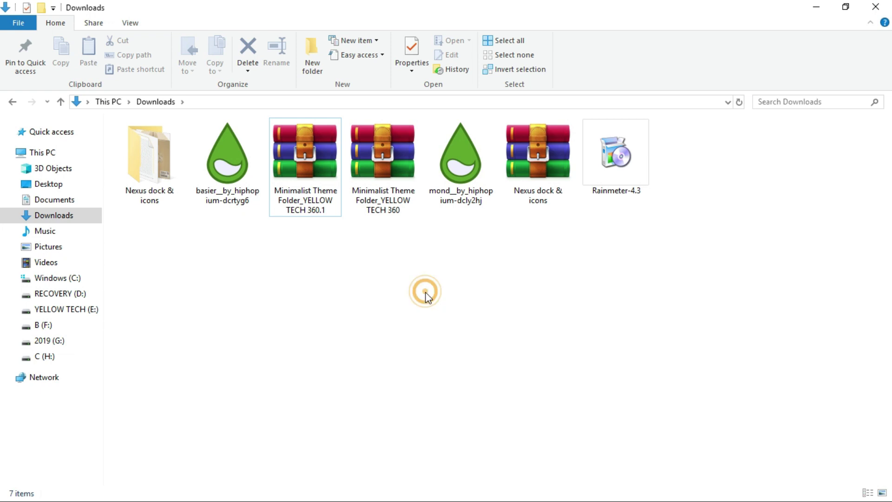
right_click(316, 184)
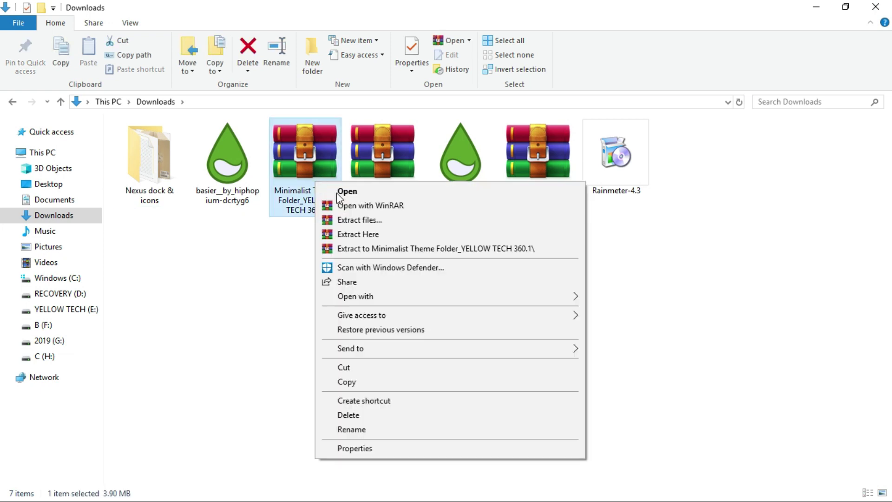
click(386, 234)
click(433, 321)
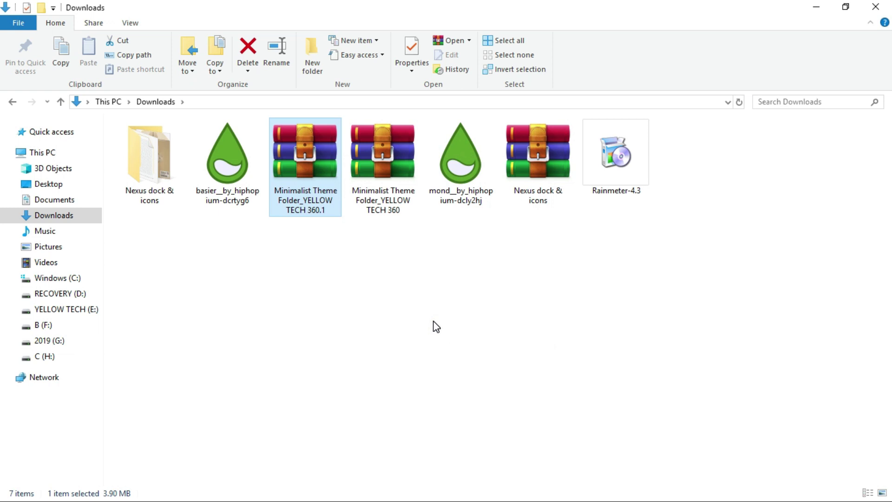
click(418, 278)
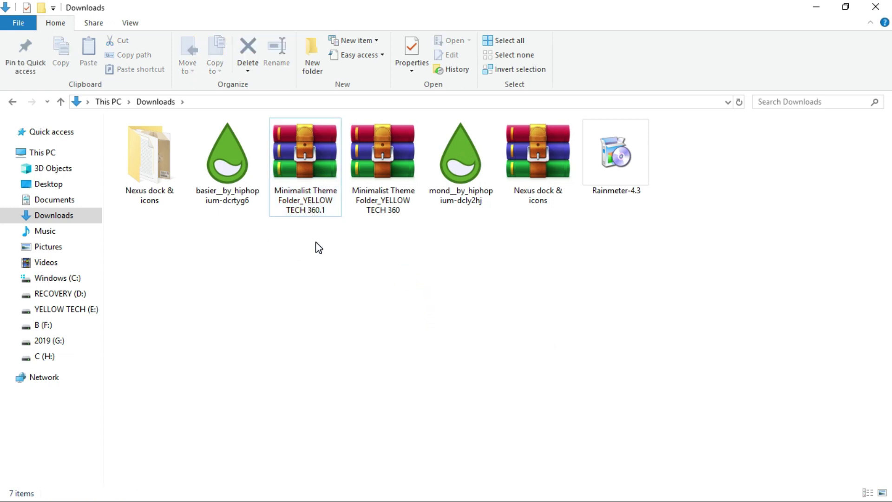
Check the Nexus dock & icons folder, return to Downloads and unpack the theme archive into the Minimalist Theme Folder_YELLOW TECH 360 folder.
double_click(158, 167)
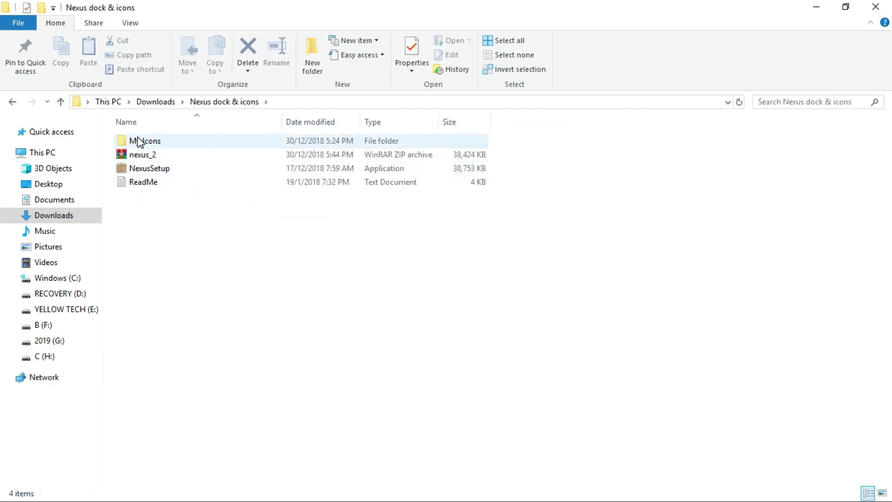
click(13, 102)
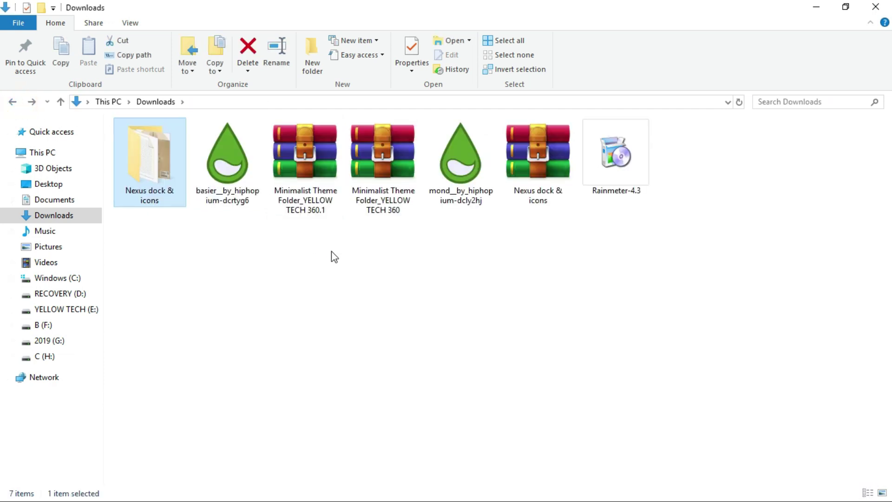
click(305, 190)
right_click(299, 161)
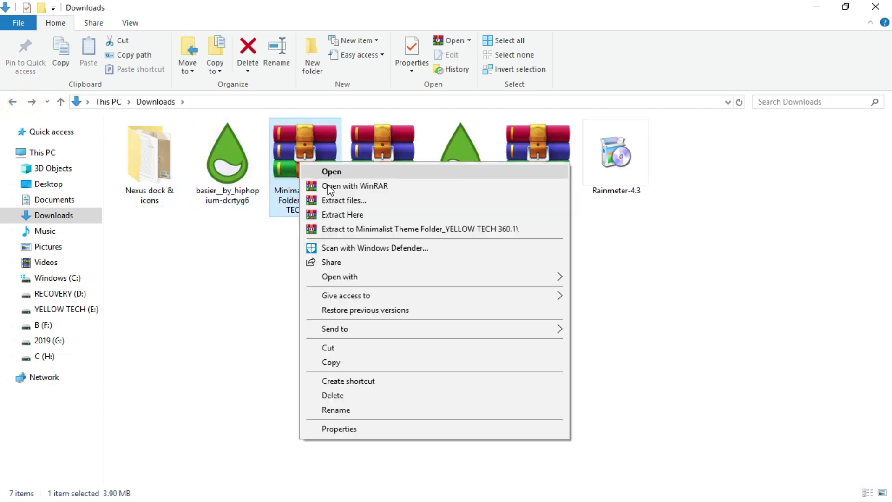
click(361, 214)
right_click(223, 286)
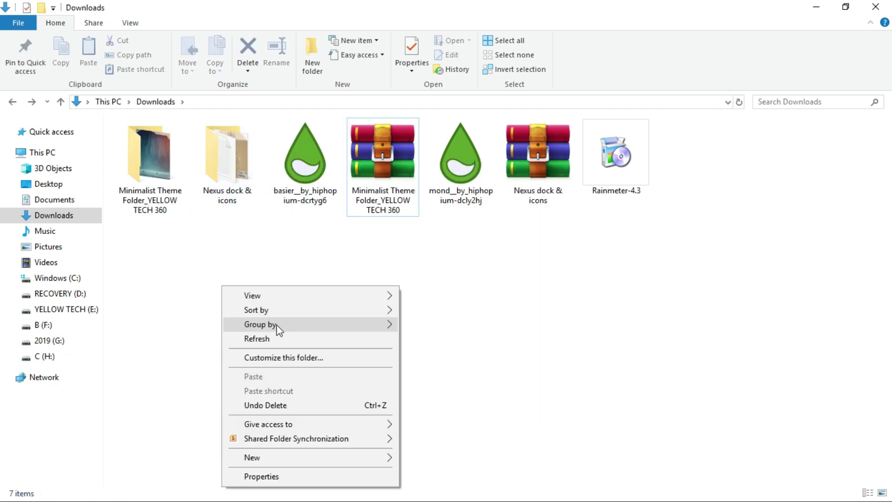
Open the extracted Minimalist Theme Folder, preview the tra-tran-1466562-unsplash image and set it as the desktop background.
click(175, 164)
double_click(174, 160)
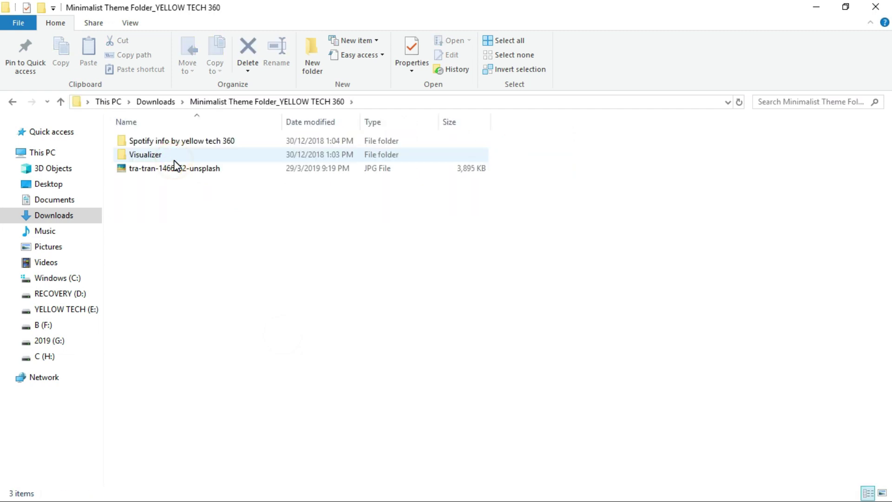
click(171, 168)
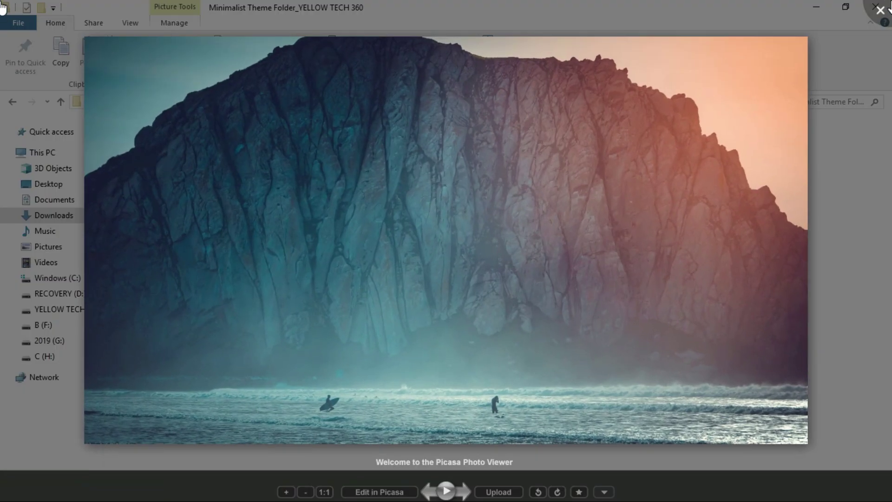
click(887, 8)
right_click(256, 172)
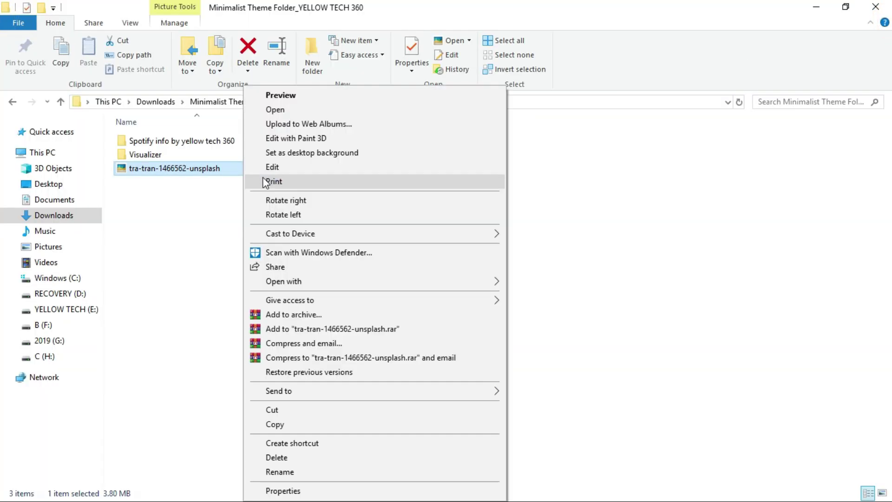
click(309, 153)
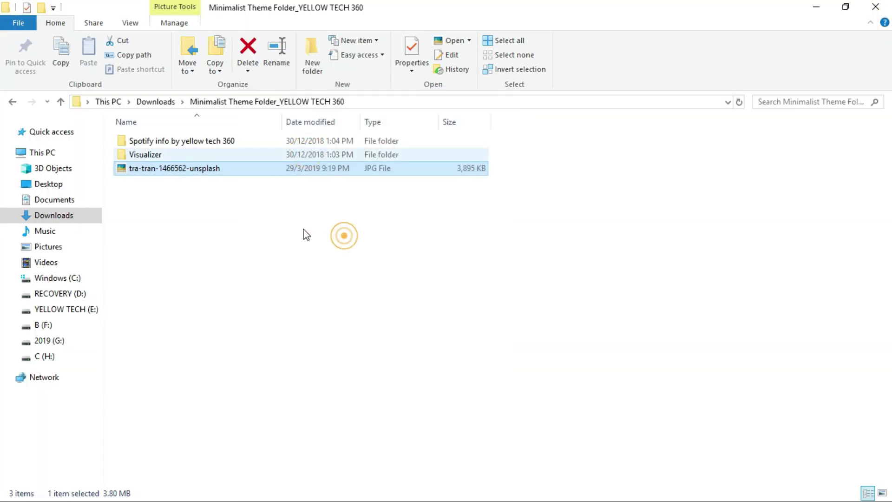
click(731, 275)
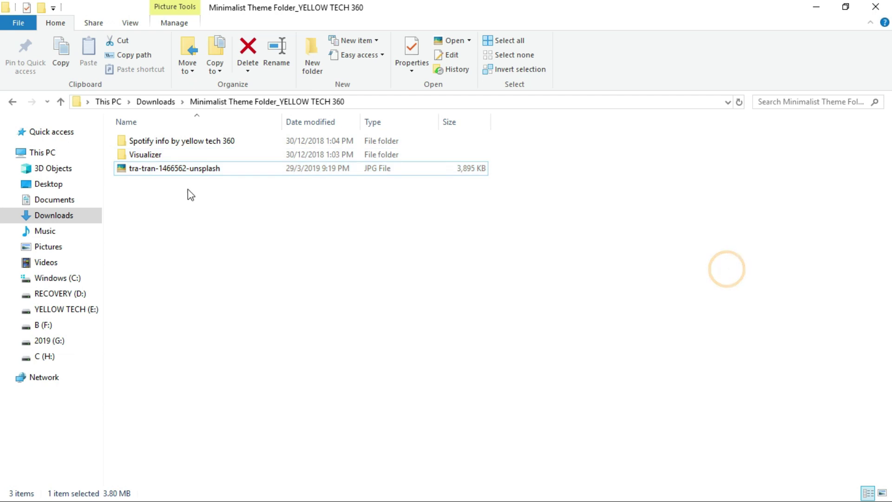
Copy the Spotify info by yellow tech 360 and Visualizer folders into Documents > Rainmeter > Skins and close the folder window.
click(161, 153)
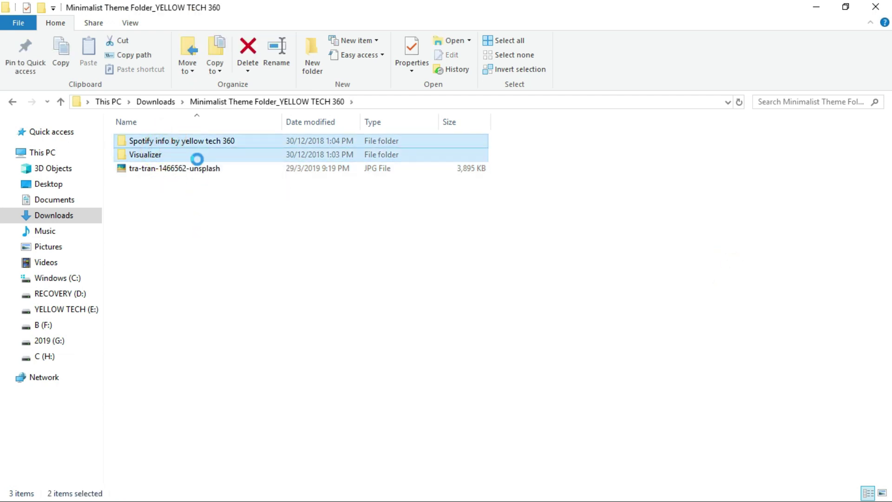
right_click(159, 146)
click(195, 376)
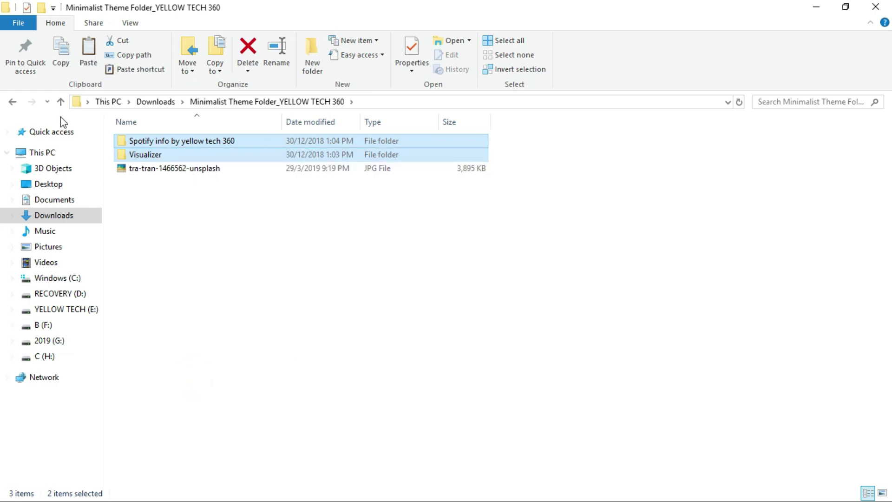
click(54, 202)
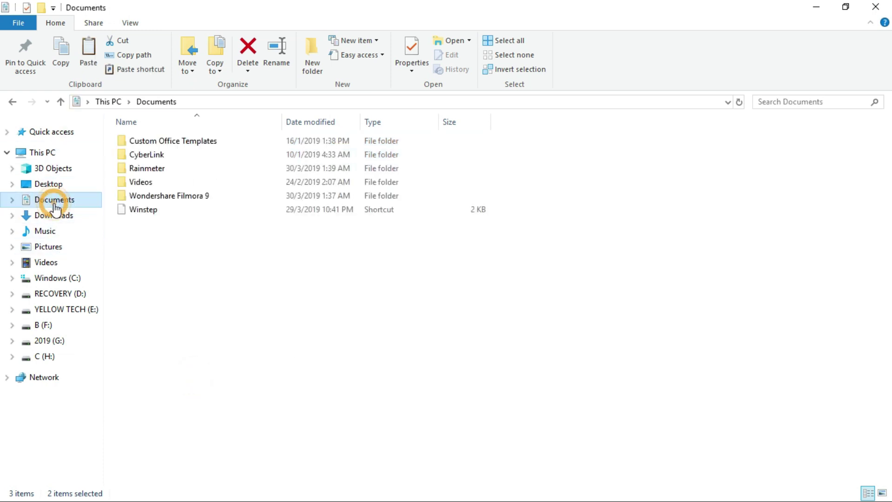
double_click(161, 168)
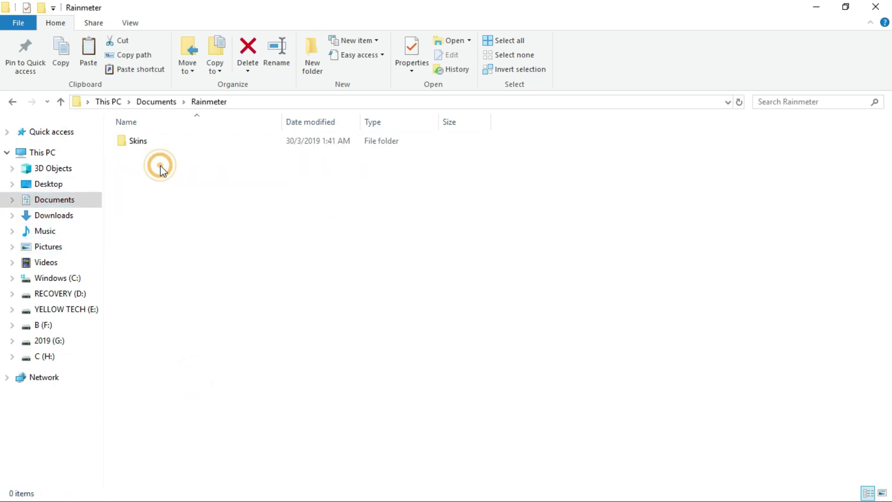
double_click(156, 141)
right_click(181, 251)
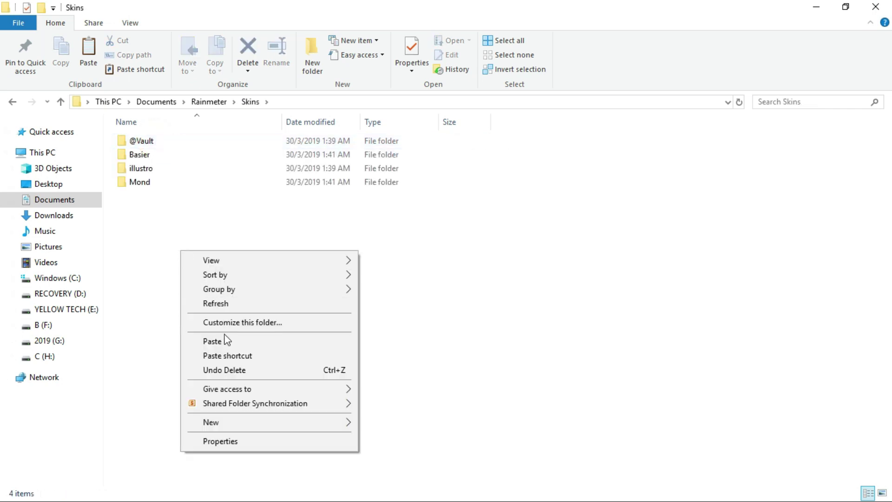
click(224, 341)
click(249, 283)
click(876, 7)
right_click(424, 119)
click(470, 155)
right_click(358, 87)
click(414, 128)
right_click(248, 75)
click(293, 112)
right_click(259, 88)
click(301, 123)
Empty the Recycle Bin and refresh the desktop.
right_click(18, 258)
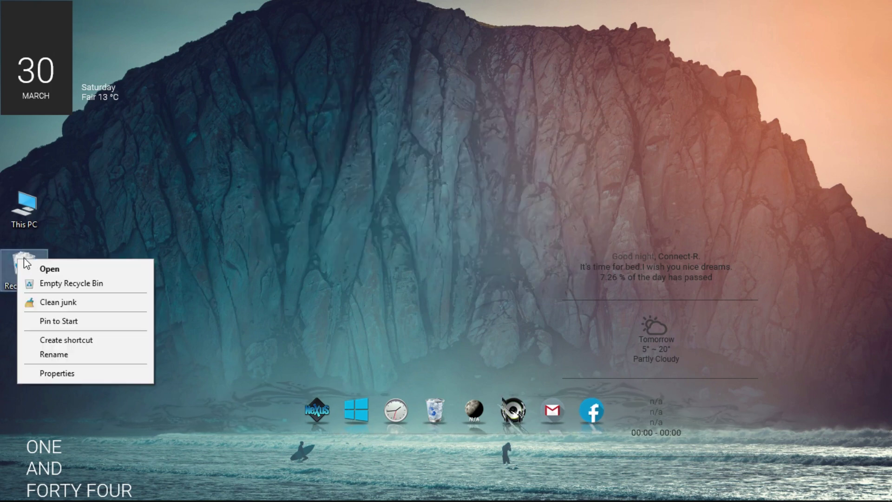
click(71, 283)
click(474, 310)
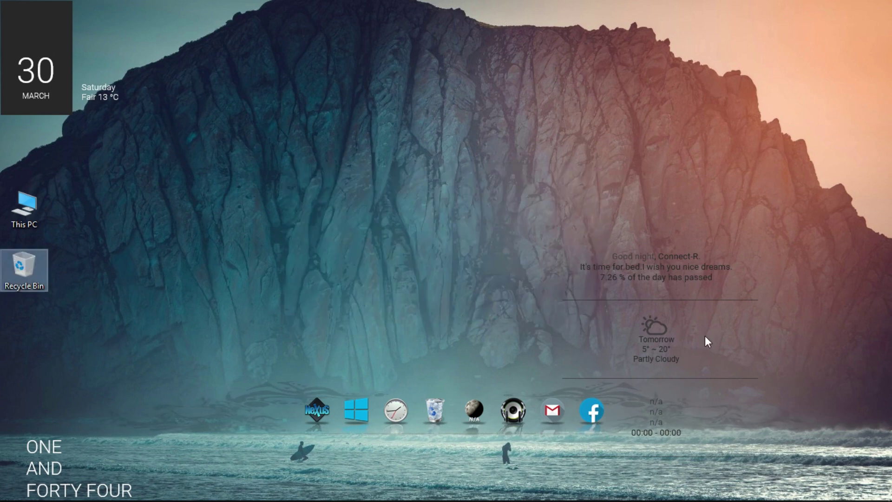
right_click(579, 66)
click(629, 103)
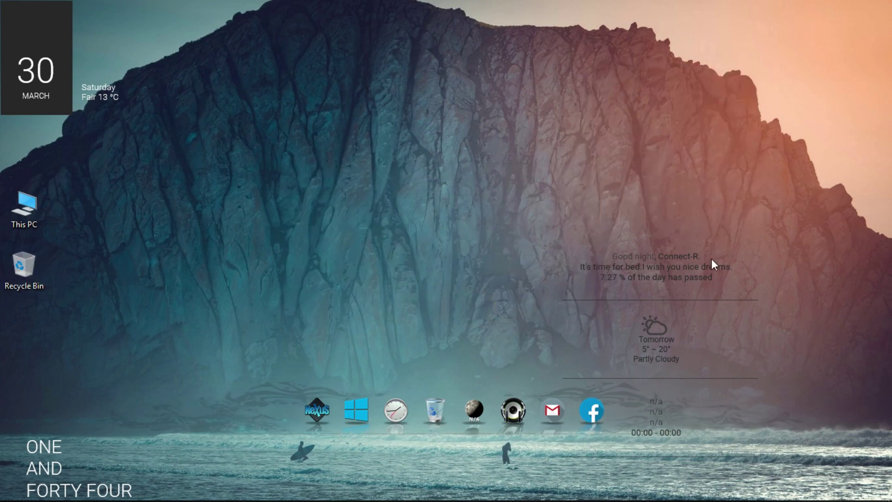
Open the Manage Rainmeter window from the running Rainmeter program.
mouse_move(773, 490)
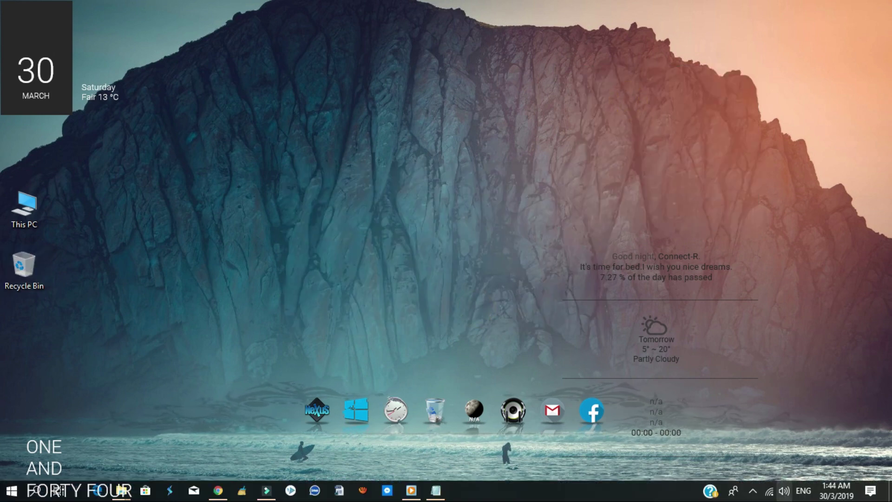
click(753, 491)
click(727, 468)
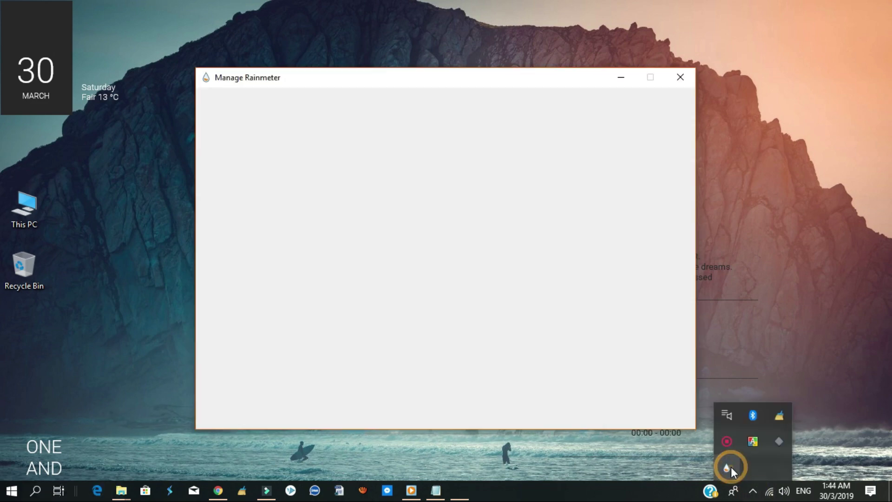
Expand the Basier skin with its Clock, Date and Info folders in the skins list.
click(310, 19)
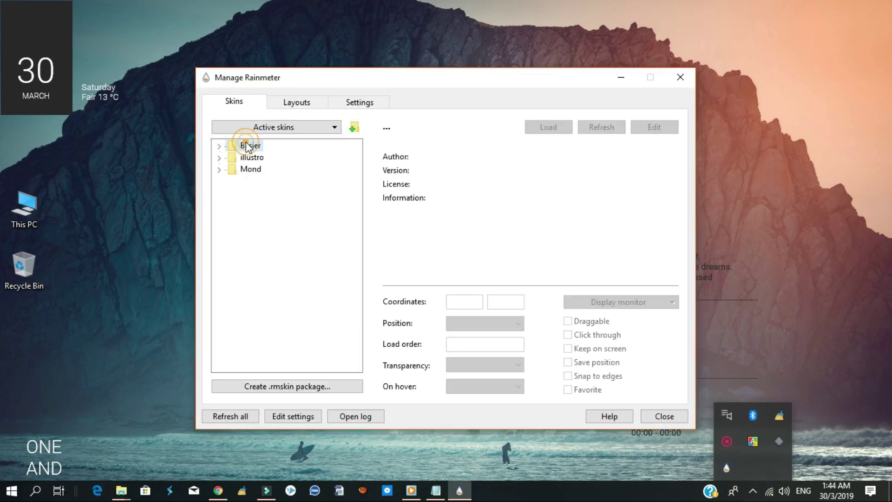
double_click(247, 145)
click(265, 158)
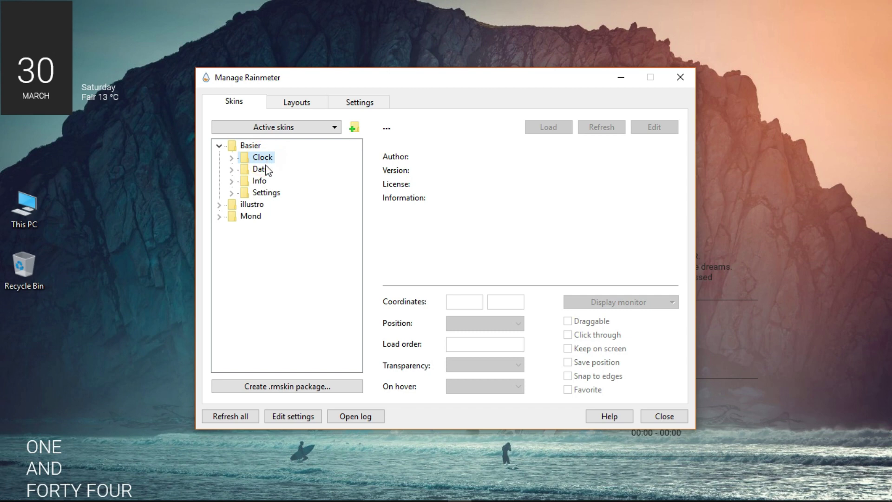
double_click(261, 182)
double_click(260, 170)
double_click(262, 158)
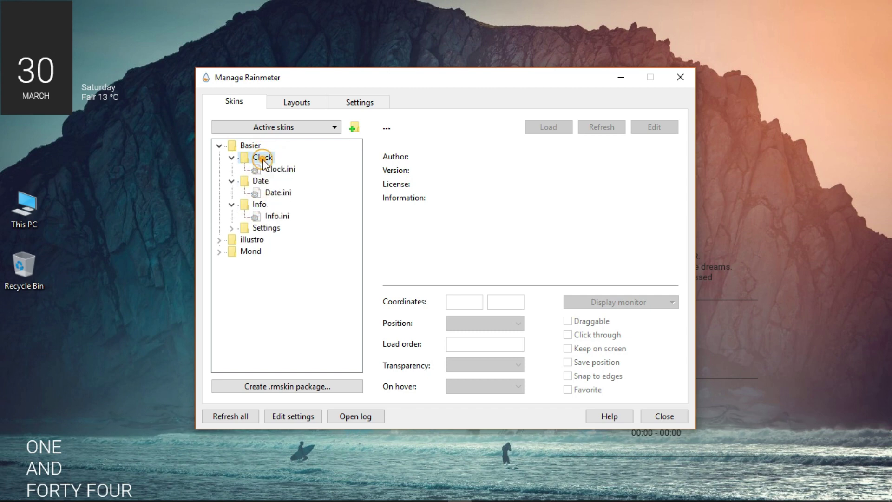
Load Basier's Settings.ini skin and move its settings panel clear of the skins list to review its options.
double_click(263, 227)
click(276, 240)
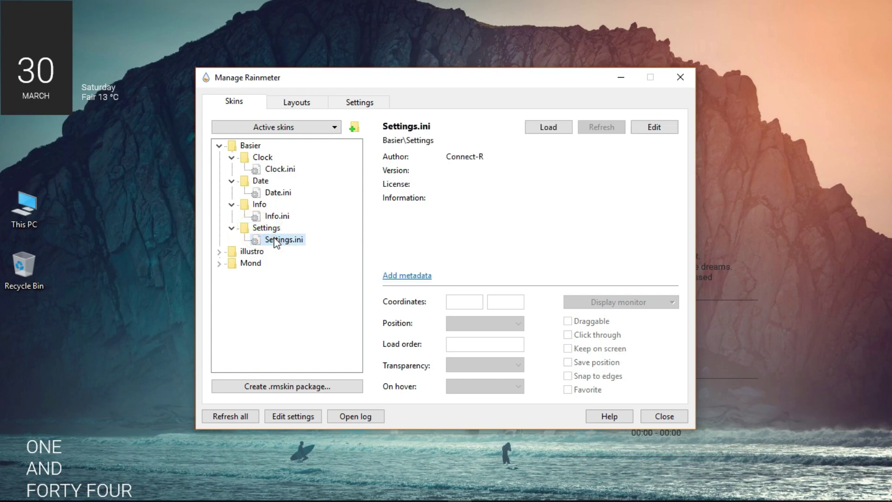
click(529, 126)
drag(697, 191, 661, 101)
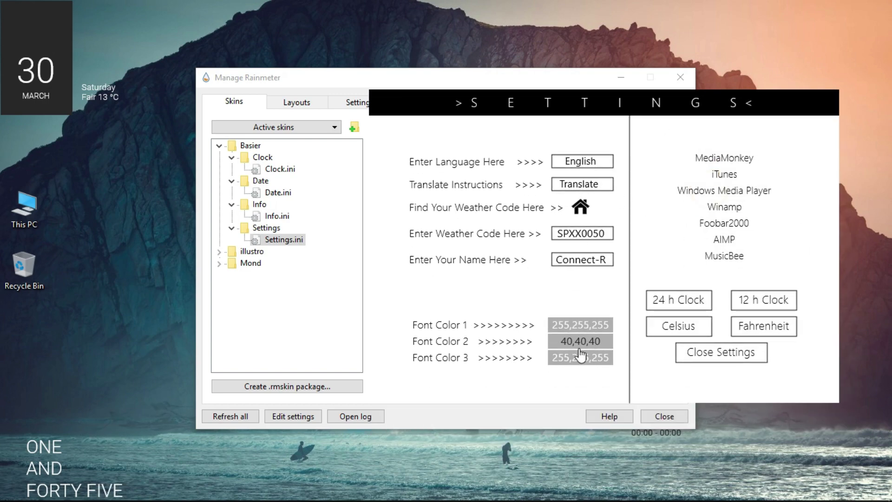
Browse the illustro and Mond skin folders for the newly copied skins and collapse illustro again.
click(258, 254)
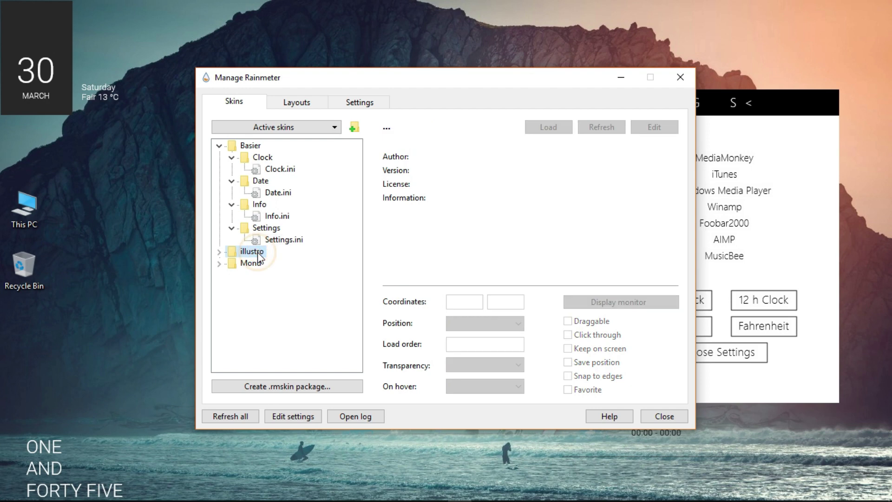
click(280, 103)
click(250, 106)
double_click(254, 253)
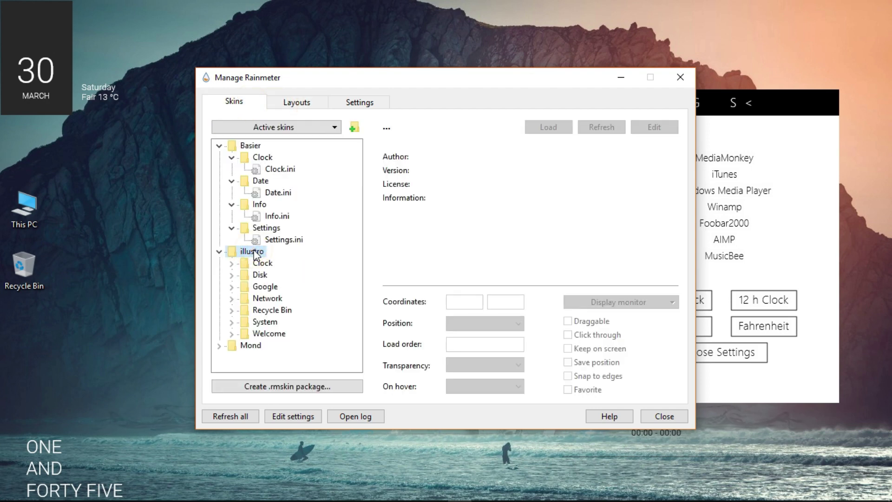
double_click(250, 347)
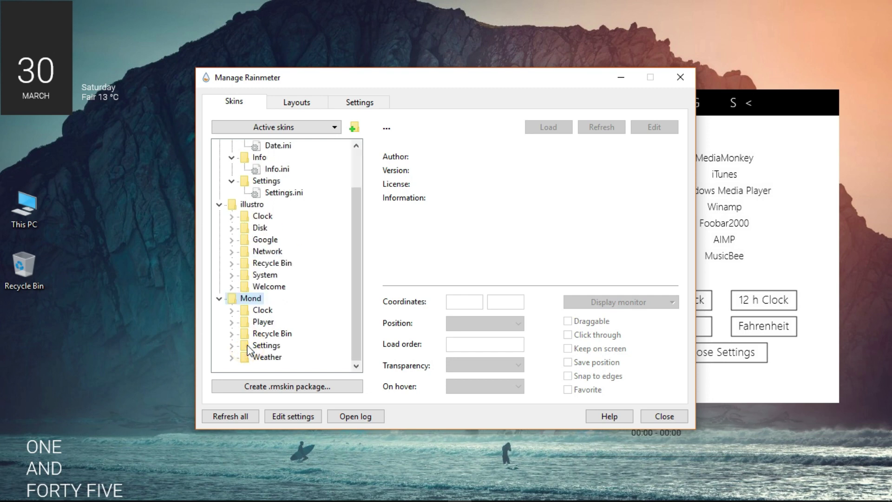
double_click(263, 312)
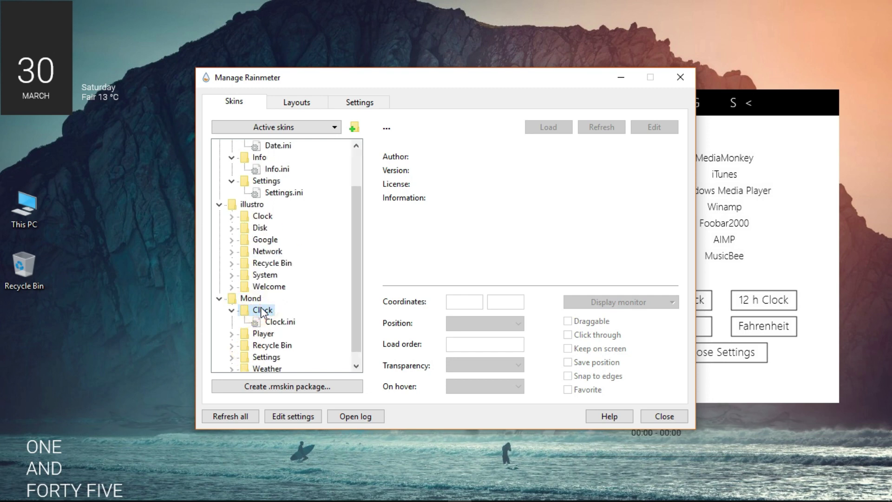
double_click(268, 207)
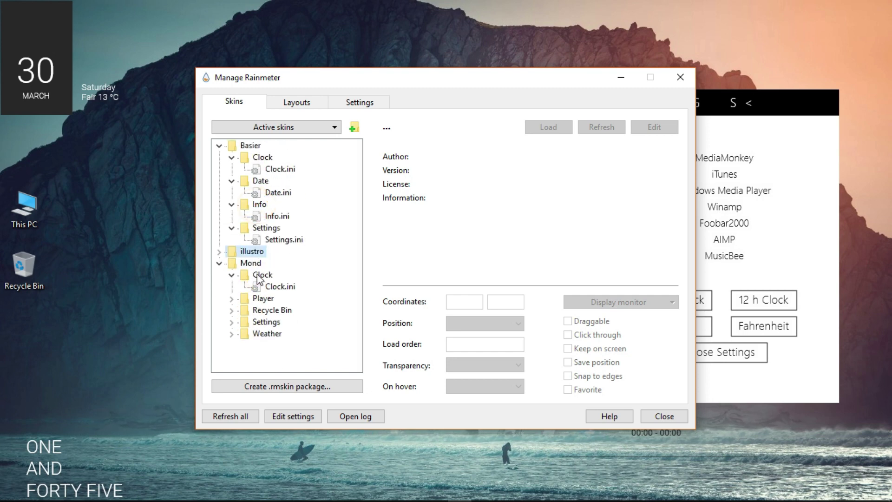
Refresh all Rainmeter skins and select Spotify.ini in the Spotify info by yellow tech 360 folder.
click(233, 416)
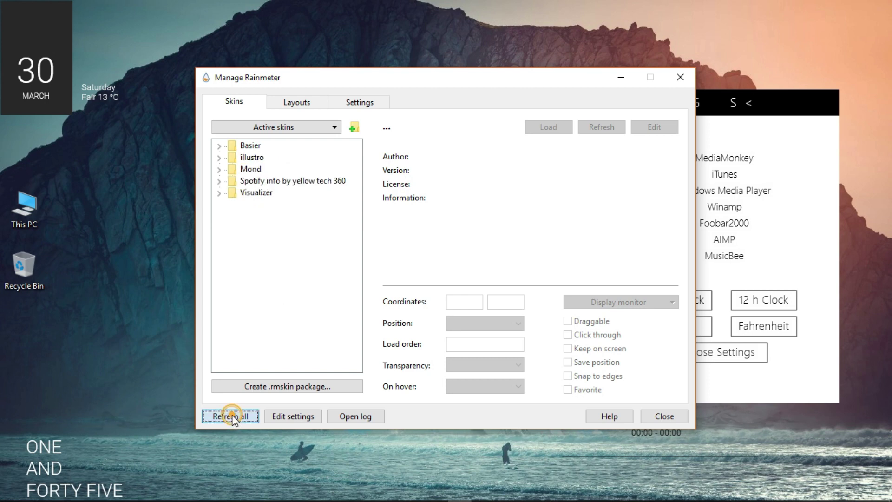
click(247, 146)
click(252, 157)
click(258, 170)
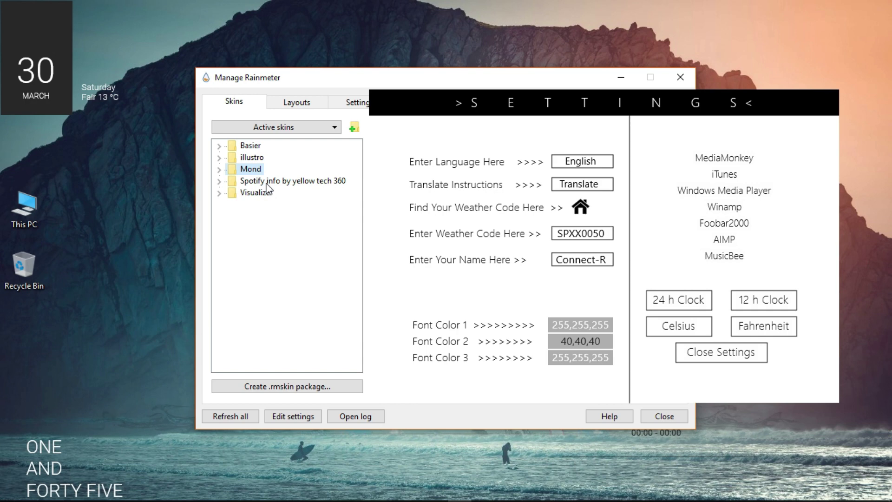
double_click(265, 182)
click(270, 193)
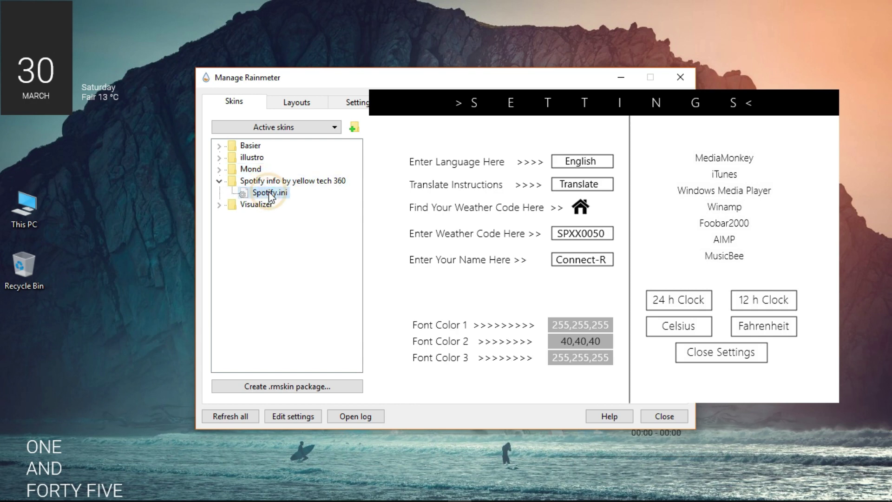
Close the Basier settings panel and load Spotify.ini with coordinates 1, 420 and 40% transparency.
click(704, 354)
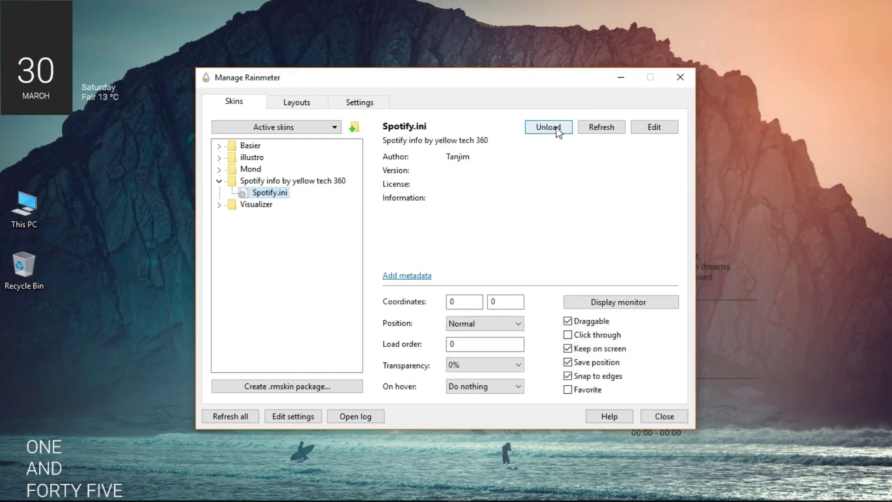
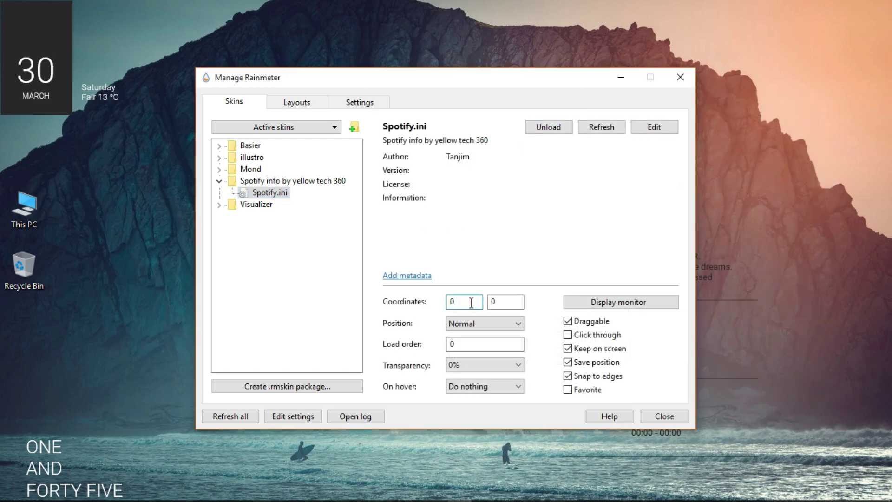
click(495, 301)
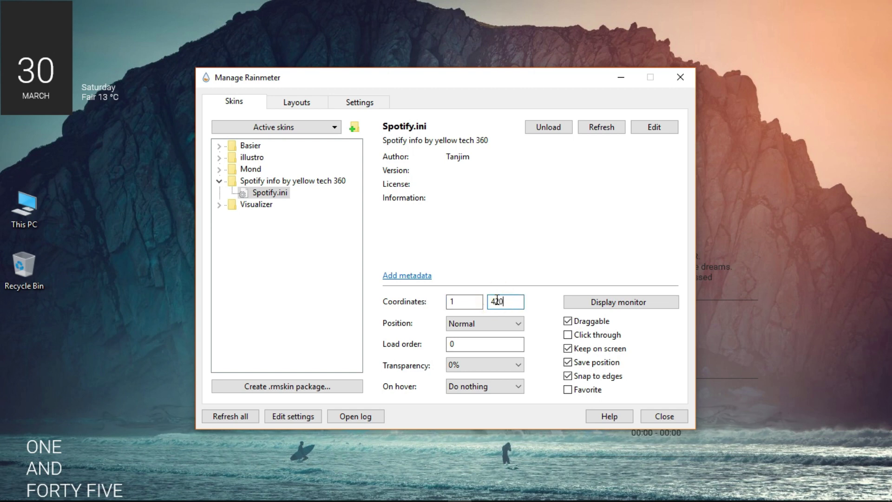
click(478, 364)
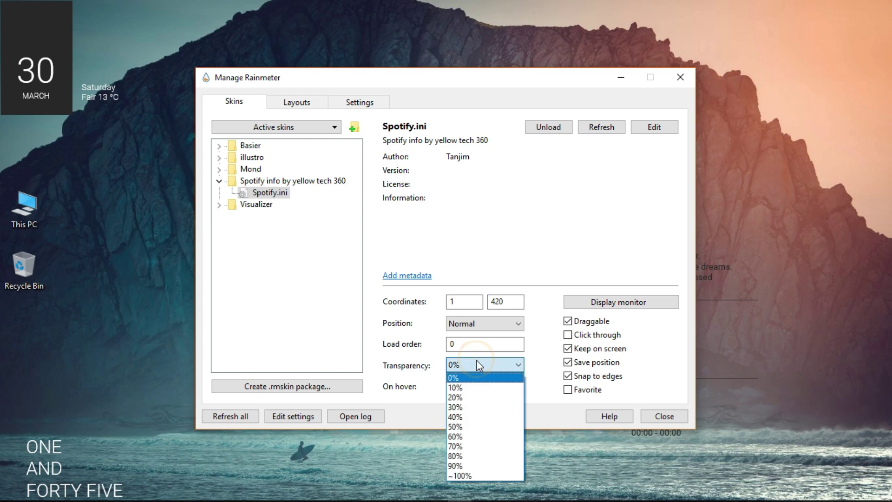
click(465, 416)
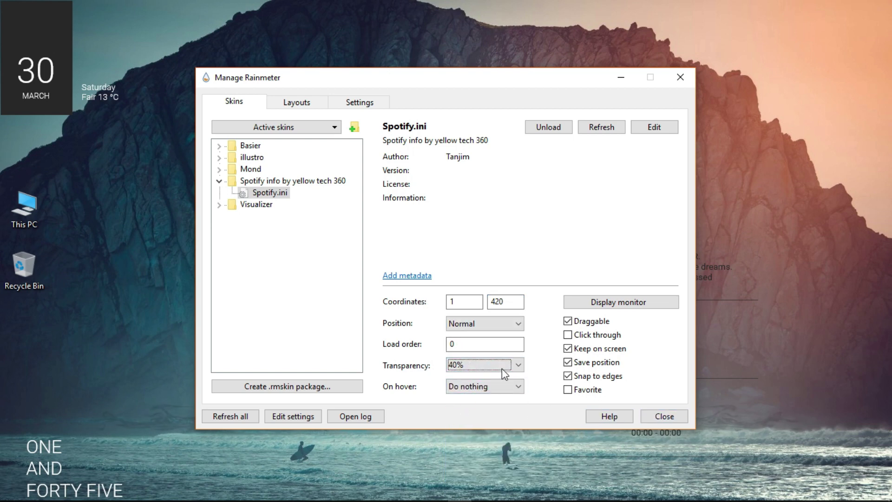
Toggle the Spotify.ini skin, ending with it unloaded, and shift the Manage Rainmeter window slightly.
click(553, 130)
click(552, 132)
click(555, 132)
drag(504, 83, 532, 88)
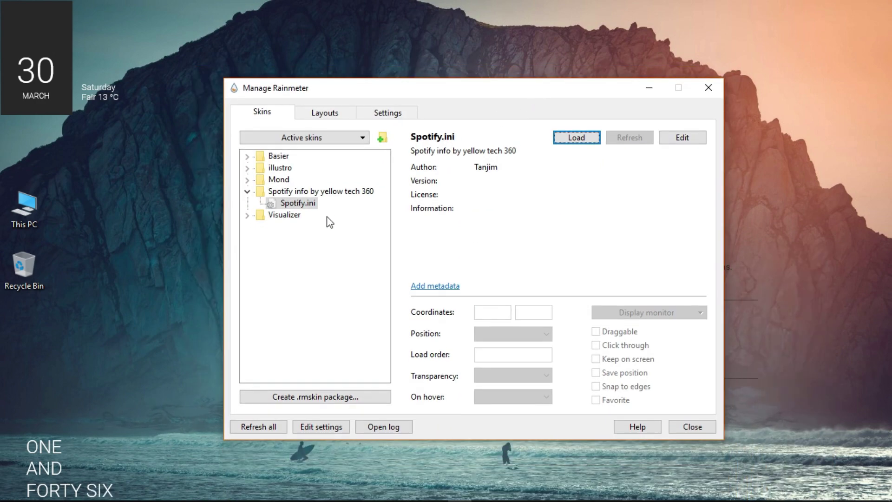
Load Visualizer v.1.ini and place the visualizer across the middle of the desktop at coordinates of about 222, 277.
double_click(292, 216)
click(311, 228)
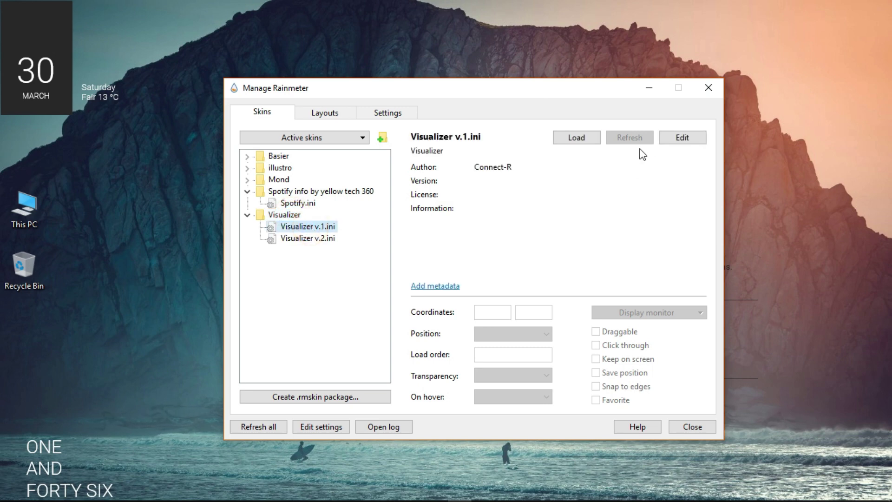
click(576, 138)
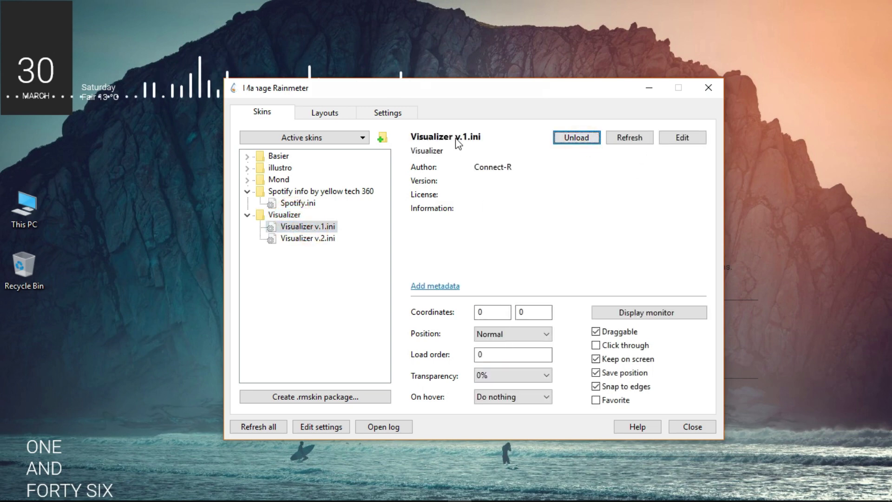
drag(470, 90, 514, 321)
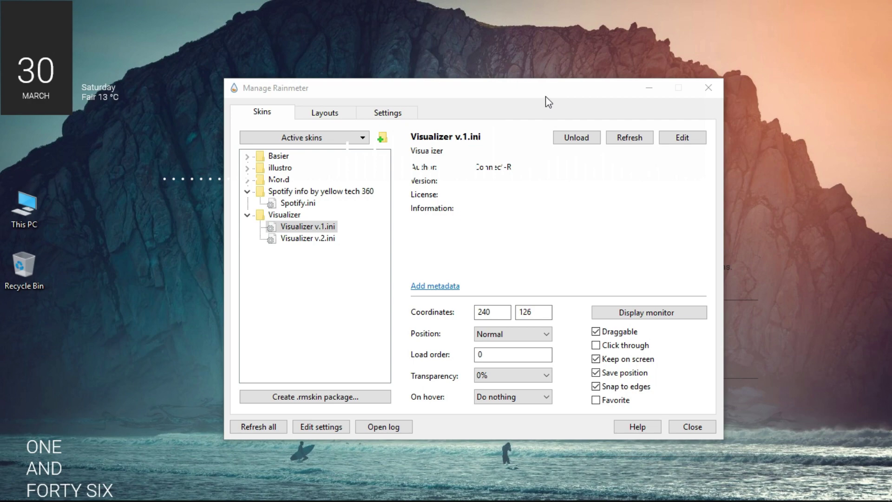
drag(529, 89, 527, 178)
drag(361, 87, 364, 315)
drag(378, 194, 351, 266)
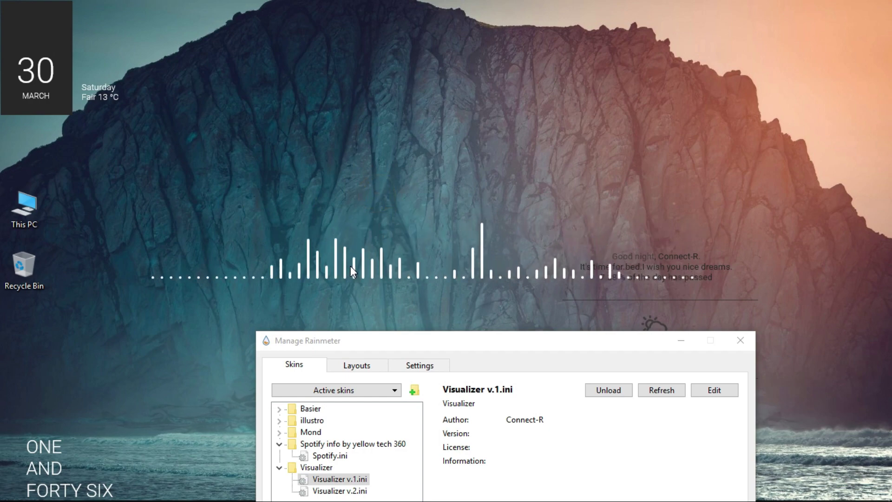
drag(412, 348, 483, 70)
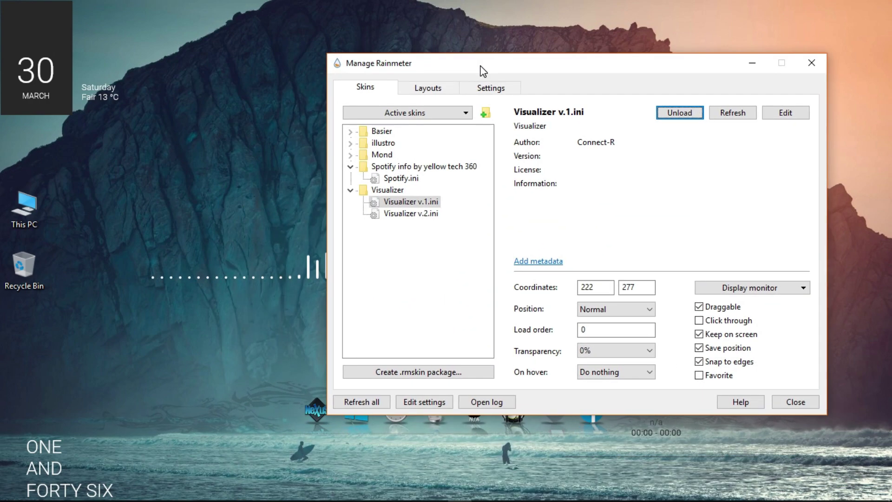
Set the Visualizer v.1.ini transparency to 40% and move the visualizer to coordinates of about 335, 301.
click(625, 352)
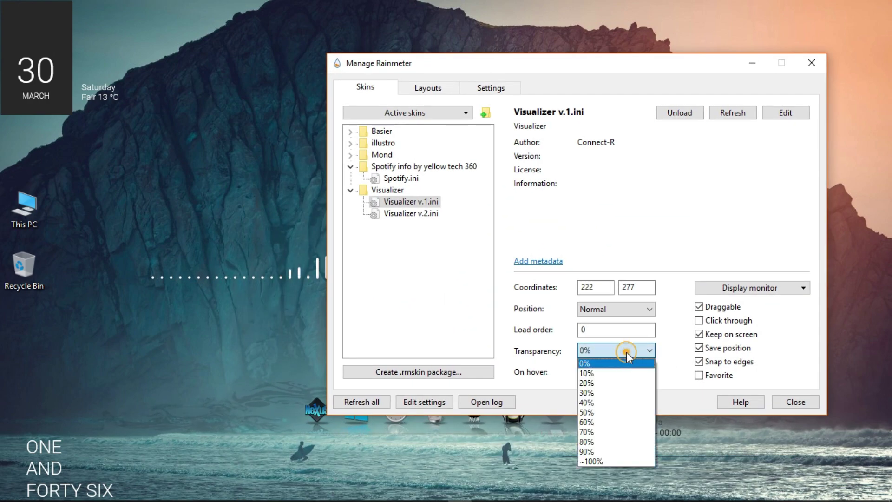
click(593, 402)
drag(514, 66, 490, 358)
drag(459, 285, 501, 294)
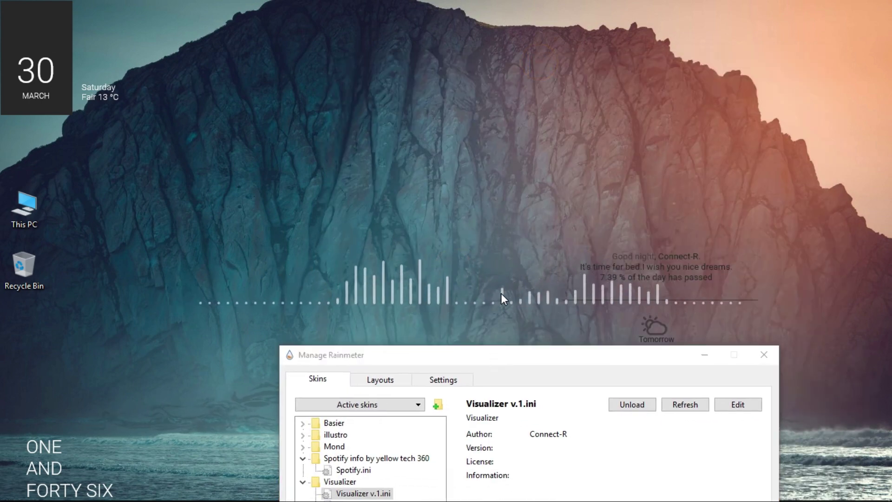
right_click(694, 251)
drag(647, 253, 674, 250)
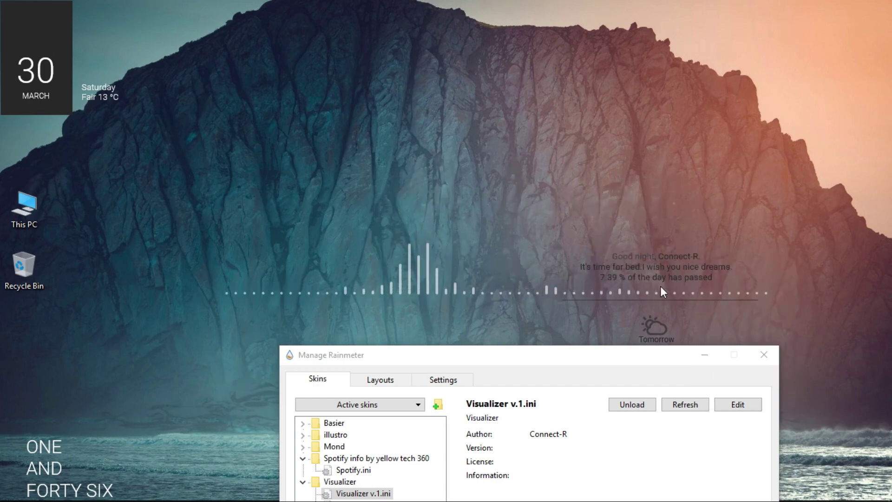
drag(625, 349, 571, 73)
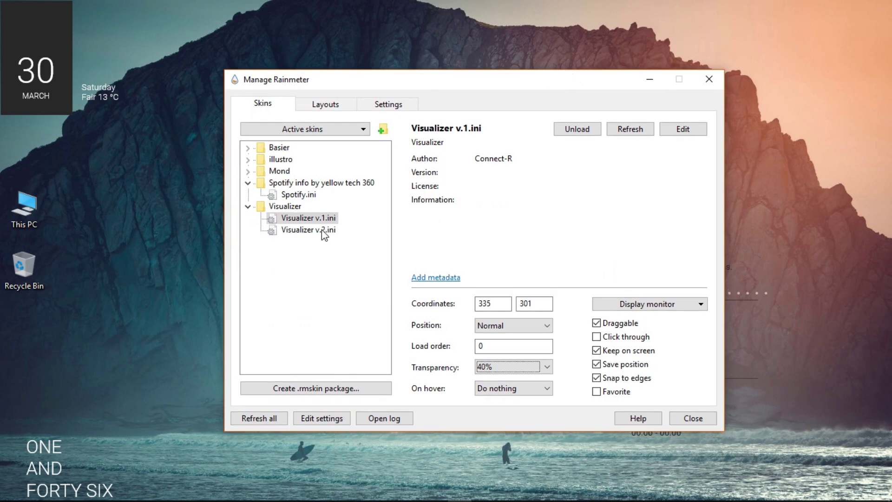
Select Spotify.ini in the Spotify info by yellow tech 360 folder and load it.
click(287, 206)
click(281, 171)
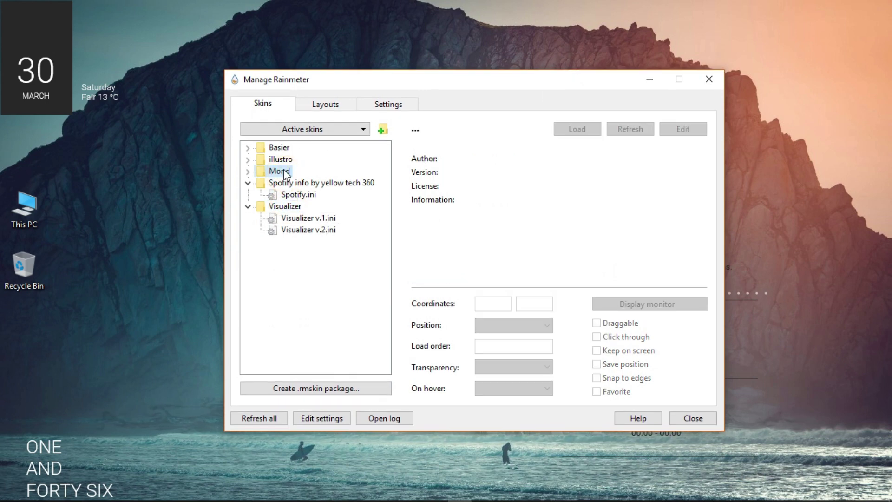
click(297, 194)
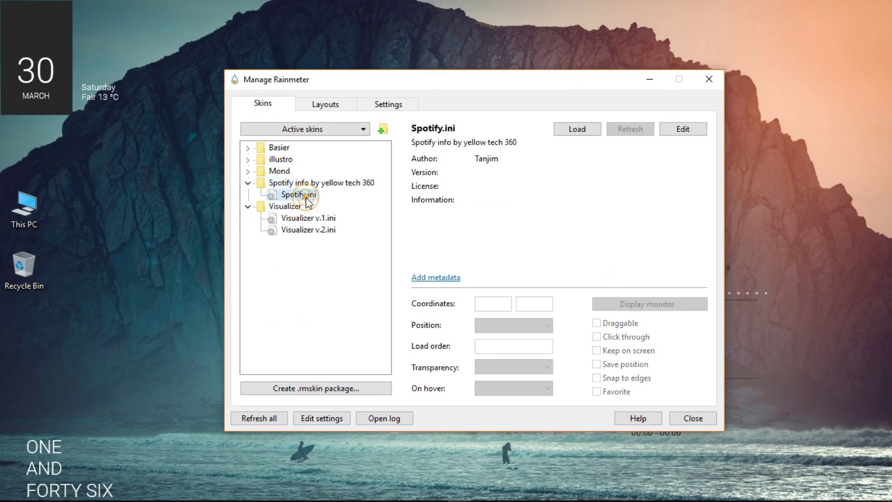
click(581, 130)
Move the Manage Rainmeter window aside, refresh the desktop twice and bring the window back into full view.
drag(567, 88, 477, 343)
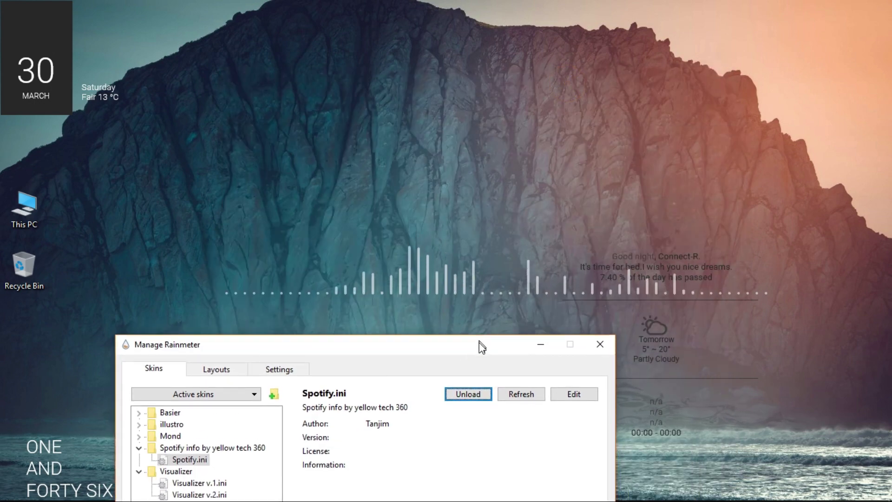
right_click(513, 90)
click(571, 134)
right_click(504, 90)
click(547, 135)
drag(403, 344, 347, 173)
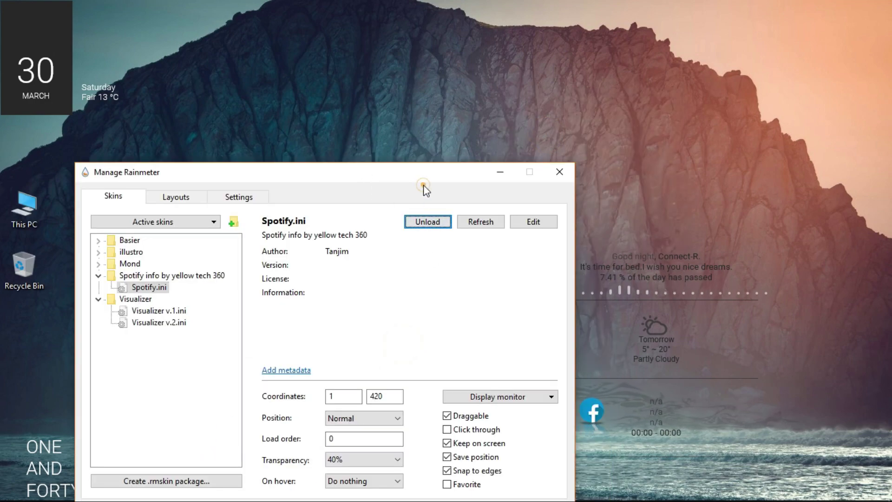
drag(356, 172, 343, 130)
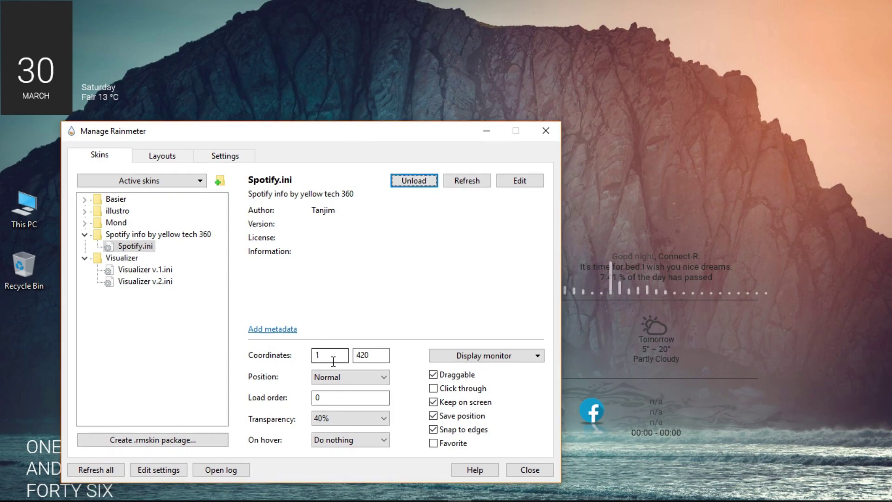
Unload and reload Spotify.ini, move the Manage Rainmeter window aside and try to reposition the date skin in the desktop corner.
click(403, 182)
click(403, 182)
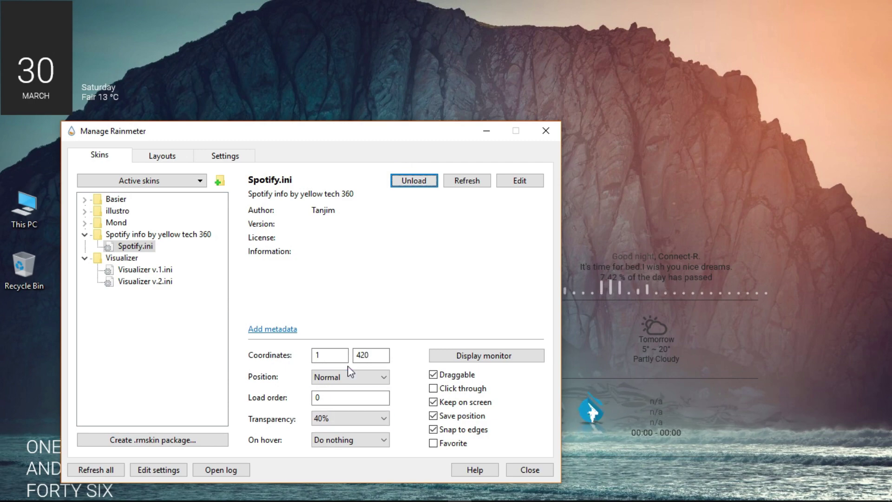
drag(358, 132, 445, 237)
drag(45, 17, 3, 17)
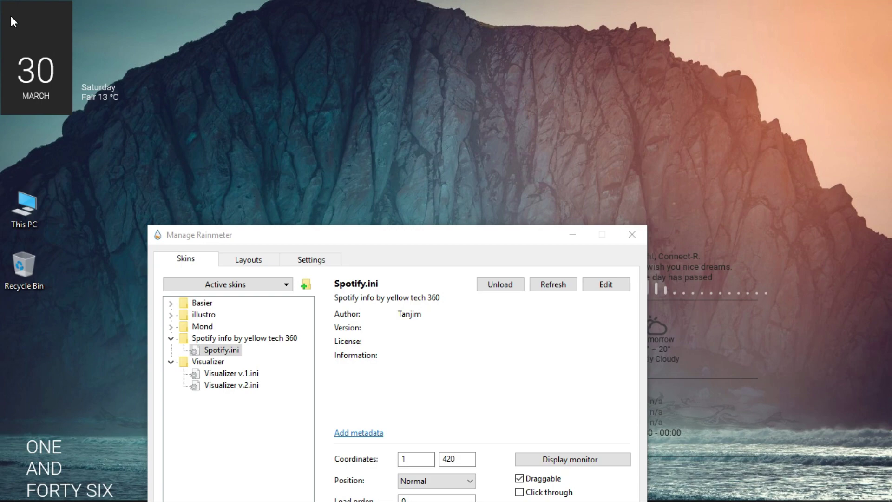
Bring the Manage Rainmeter window fully into view and refresh all skins.
right_click(200, 45)
drag(289, 251, 280, 37)
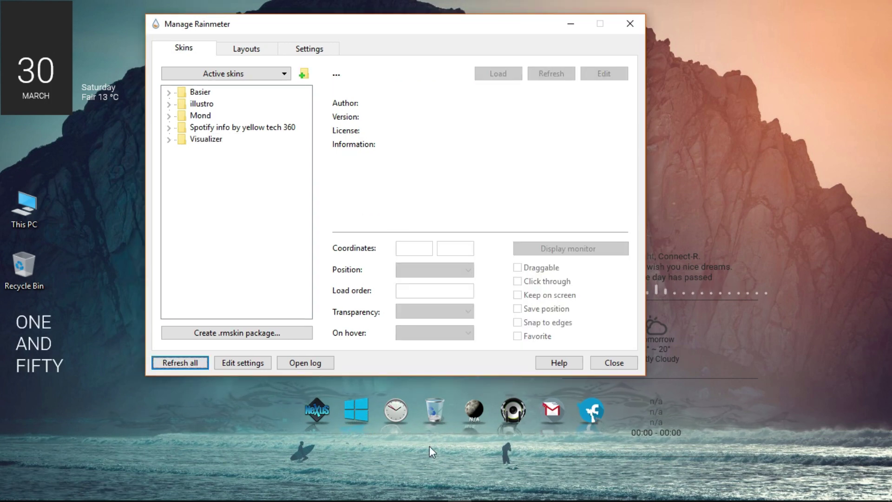
click(203, 363)
Select Clock.ini in the Clock folder of the Mond skin and load it.
double_click(201, 117)
double_click(211, 128)
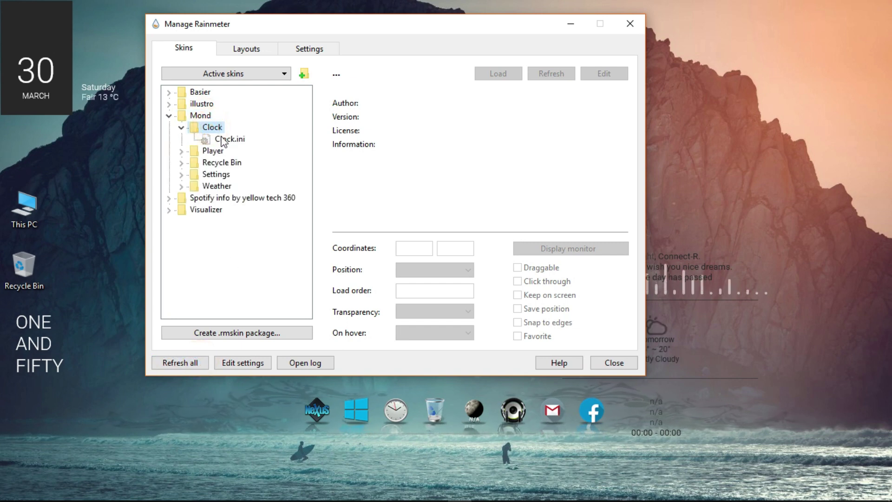
click(225, 140)
click(498, 74)
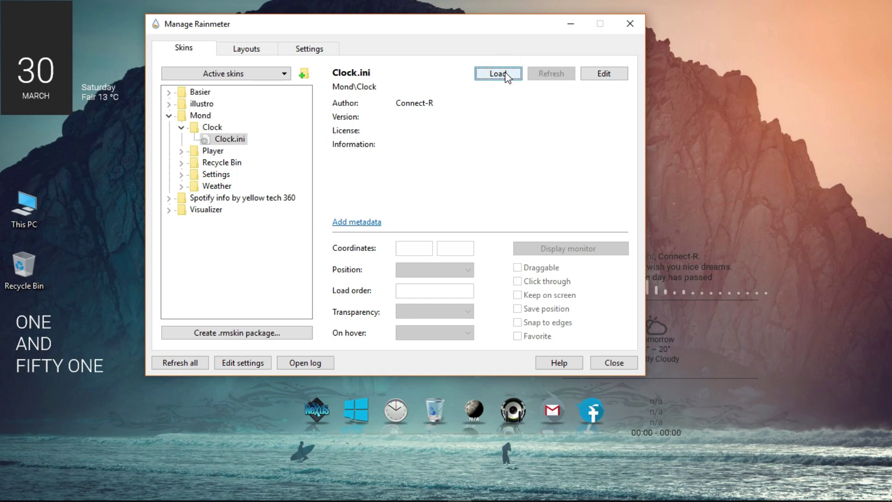
drag(500, 28, 486, 58)
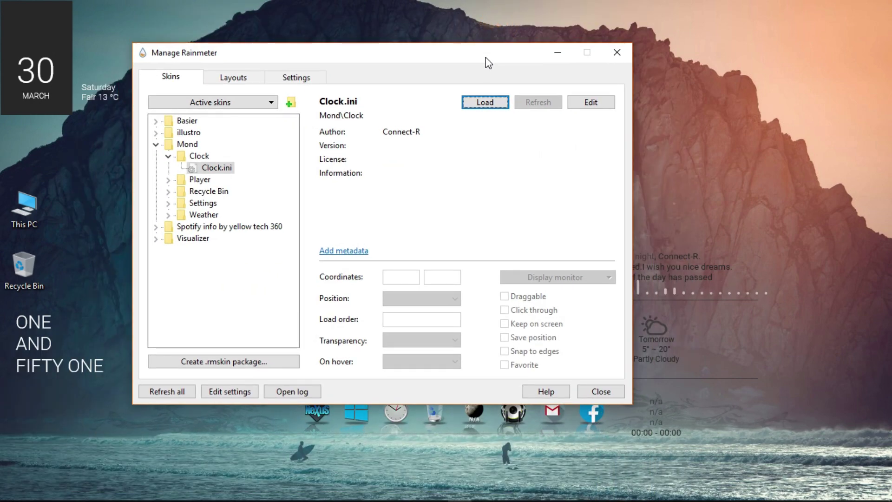
double_click(200, 156)
double_click(198, 157)
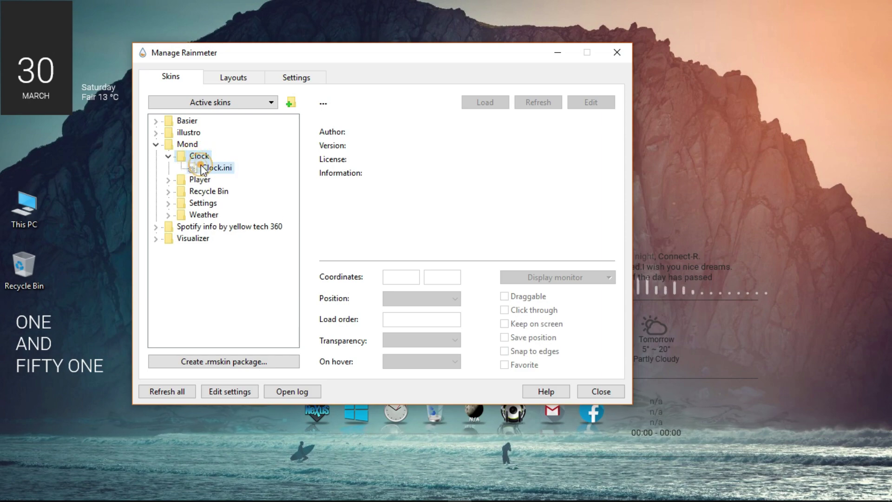
click(202, 169)
click(498, 101)
click(496, 102)
Position the Mond clock skin in the upper middle of the desktop at about 373, 206, moving the Manage Rainmeter window aside and back.
drag(486, 64, 426, 276)
mouse_move(476, 149)
mouse_down()
mouse_move(469, 163)
mouse_move(483, 161)
mouse_up()
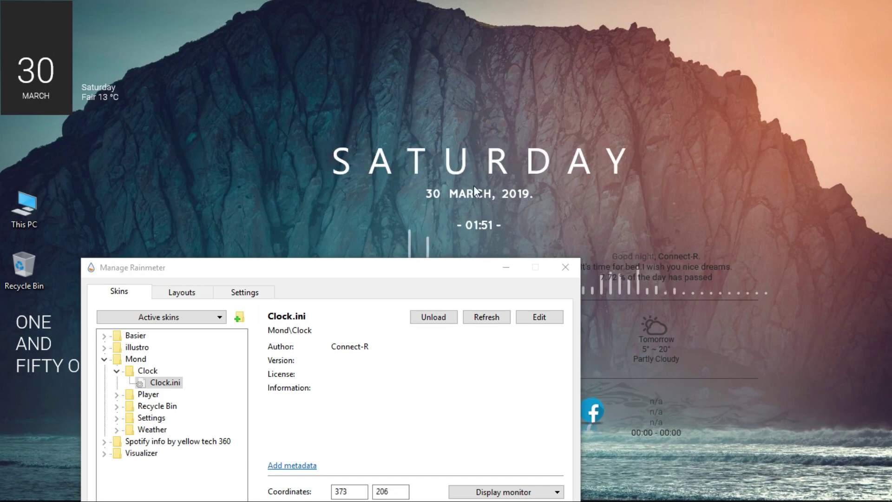
drag(457, 265, 442, 60)
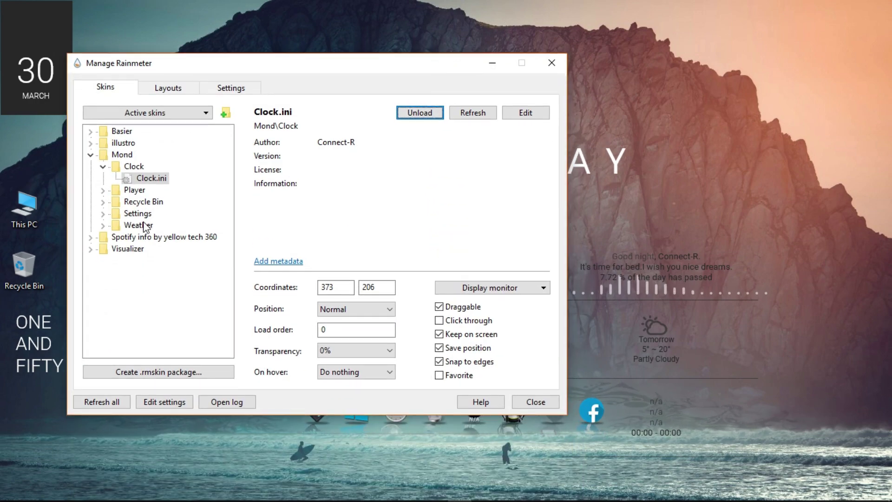
Expand the Spotify info and Visualizer folders, select Visualizer v.1.ini and unload it.
click(132, 249)
double_click(133, 237)
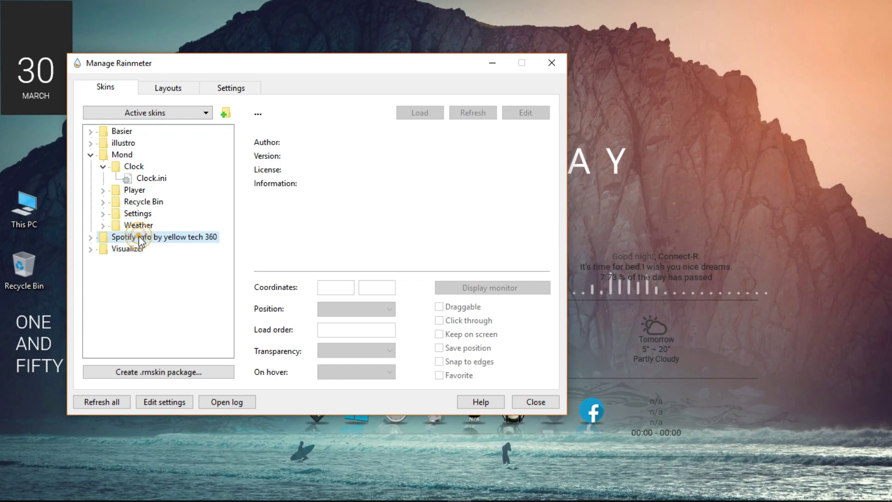
double_click(135, 260)
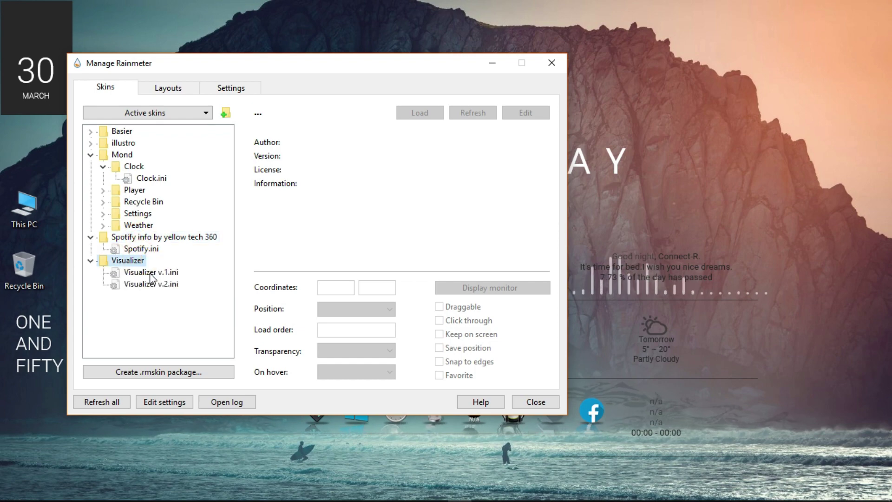
click(144, 272)
click(409, 113)
drag(395, 68, 495, 101)
click(518, 147)
Try Visualizer v.2.ini by loading it and placing it below the clock, and unload it again.
click(261, 319)
click(518, 147)
drag(498, 102, 466, 332)
drag(384, 210, 540, 276)
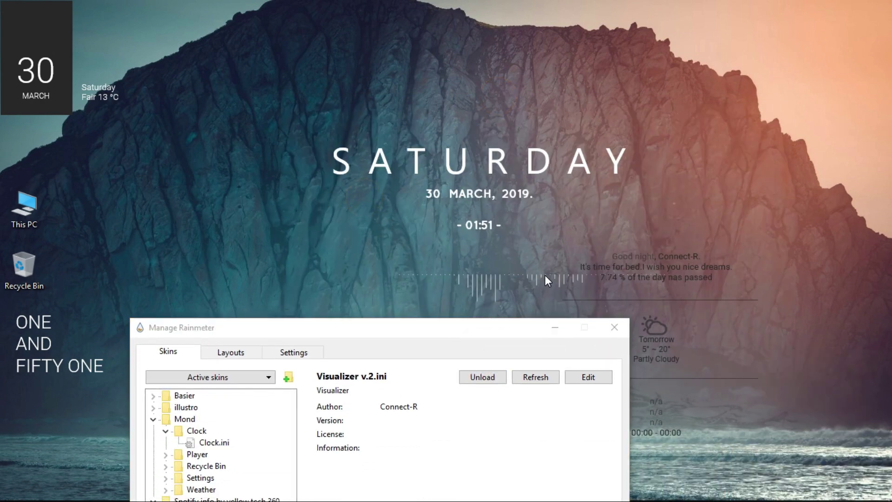
drag(508, 310, 498, 247)
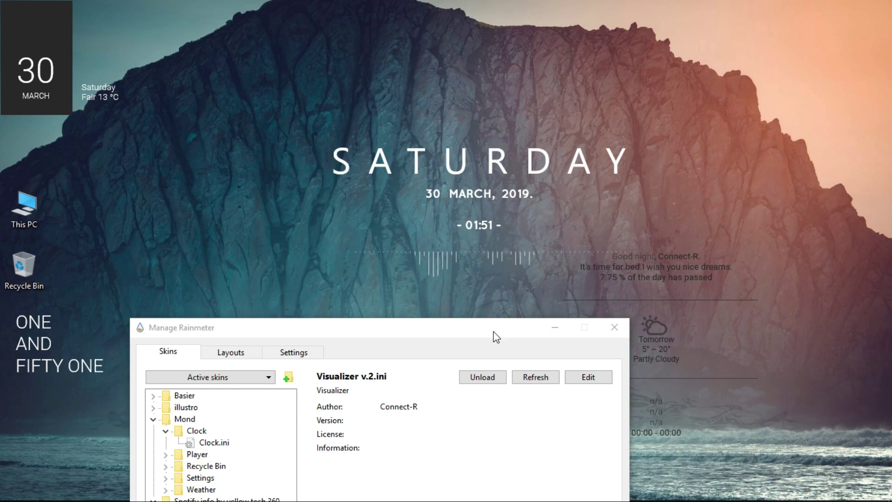
click(485, 375)
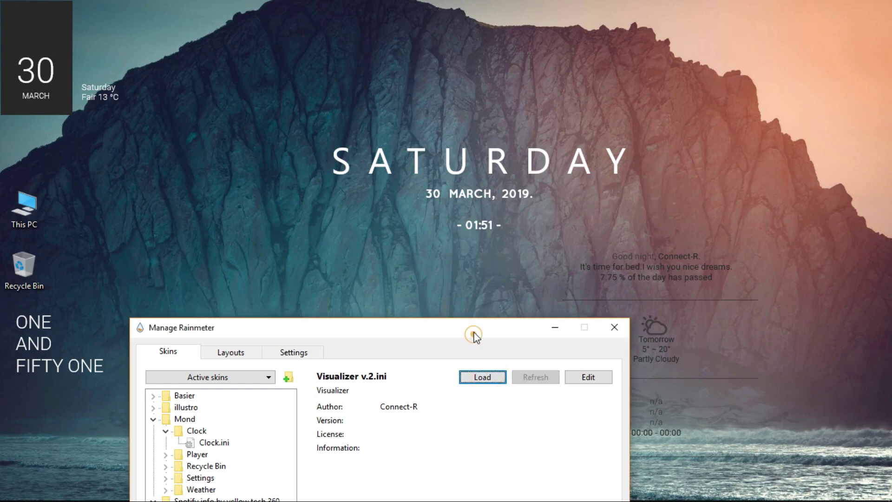
Load Visualizer v.1.ini, position it beneath the clock at coordinates of about 310, 301 and close Manage Rainmeter.
drag(474, 339, 502, 103)
click(263, 300)
click(516, 144)
drag(528, 89, 486, 417)
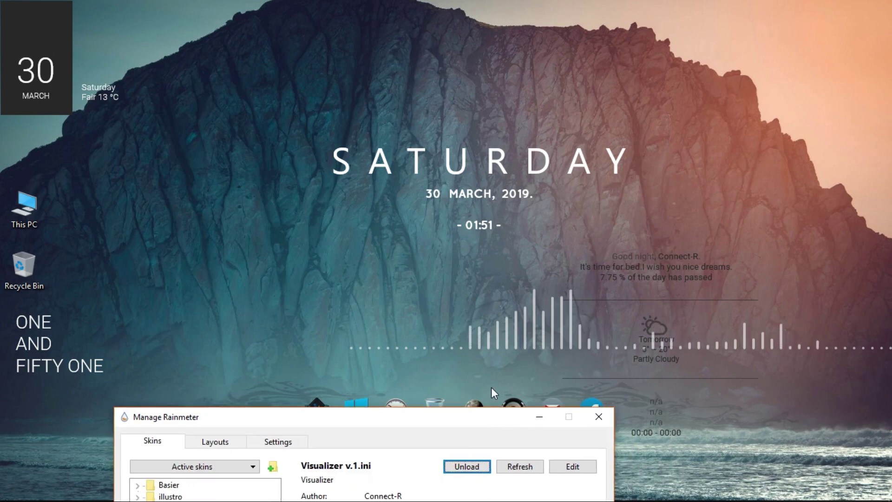
drag(559, 337, 392, 289)
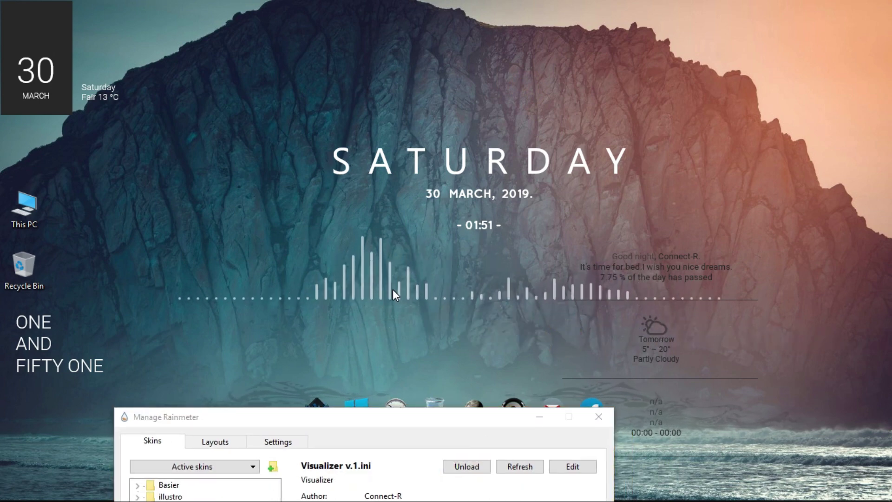
drag(464, 417, 474, 96)
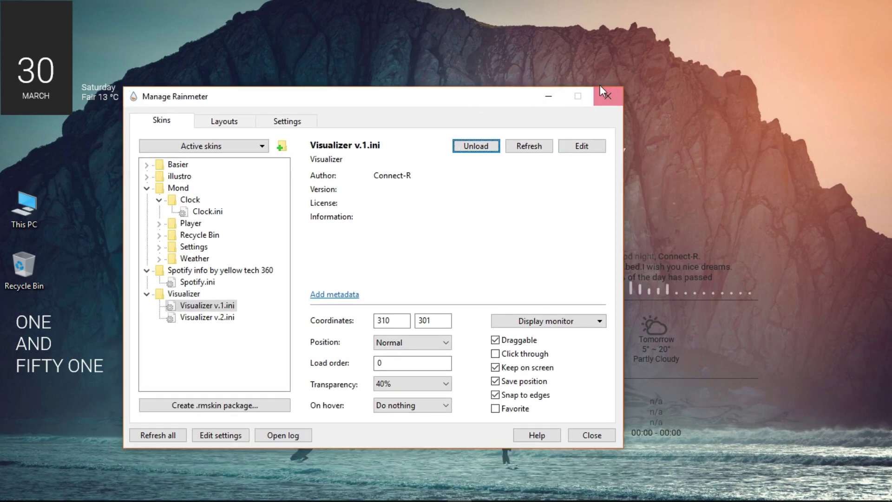
click(592, 435)
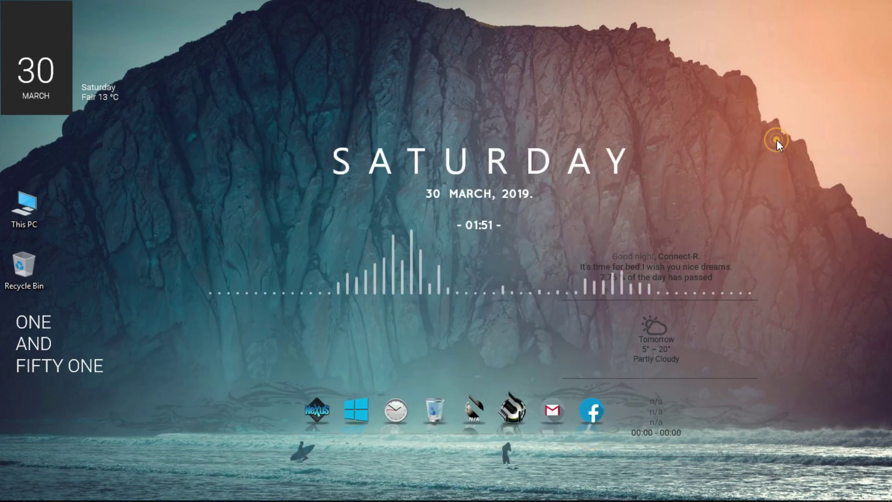
right_click(740, 97)
click(763, 135)
right_click(742, 81)
click(750, 126)
right_click(708, 76)
click(743, 121)
Open the Basier date skin's file for editing and set its Scale variable to 0.10, adding a blank line after it.
right_click(28, 73)
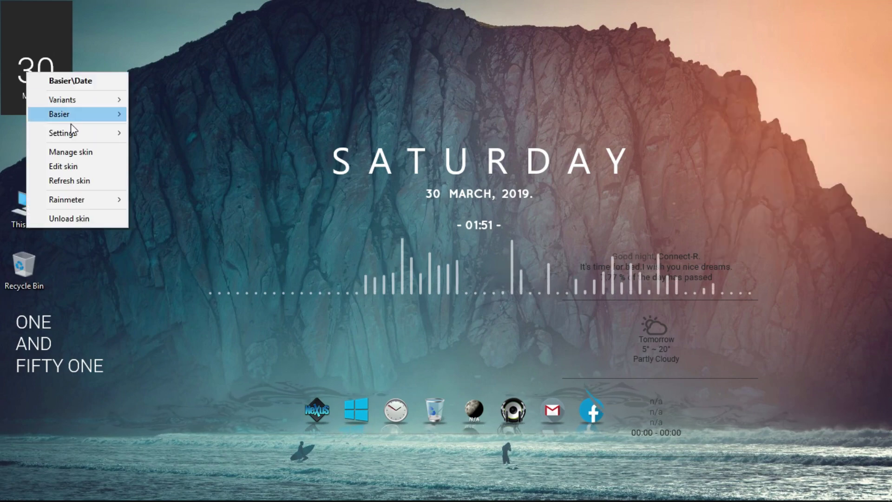
click(86, 164)
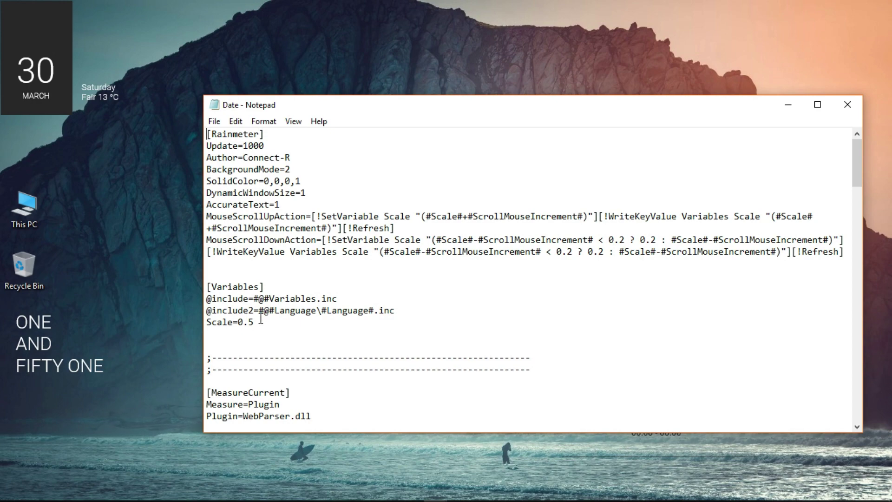
text(0)
key(Return)
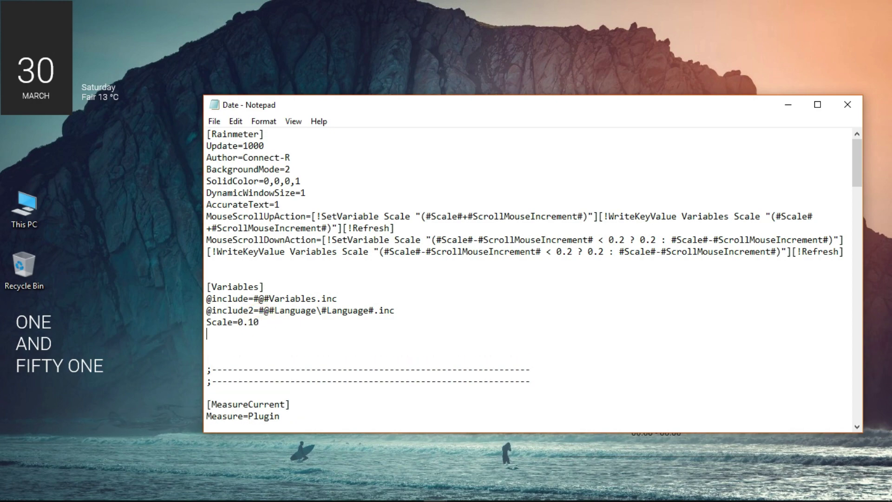
Look through the remaining meter settings in the Date file, close it and save the changes.
scroll(280, 326, down, 20)
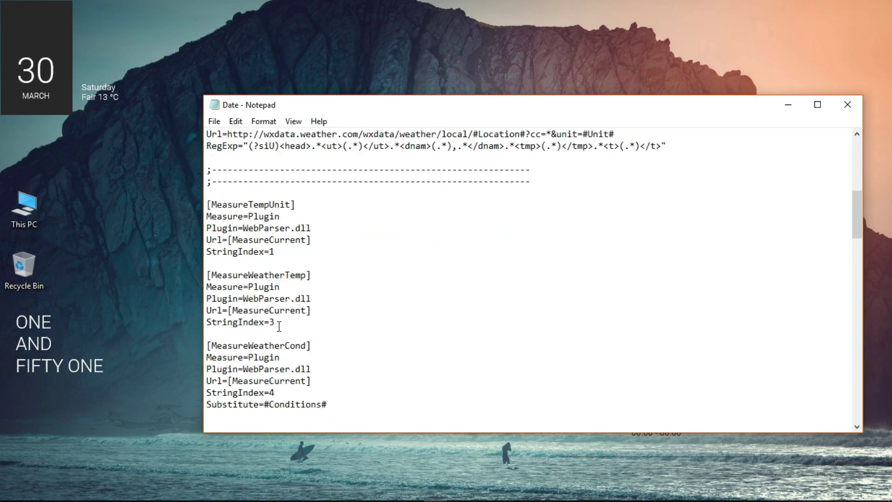
scroll(278, 327, down, 15)
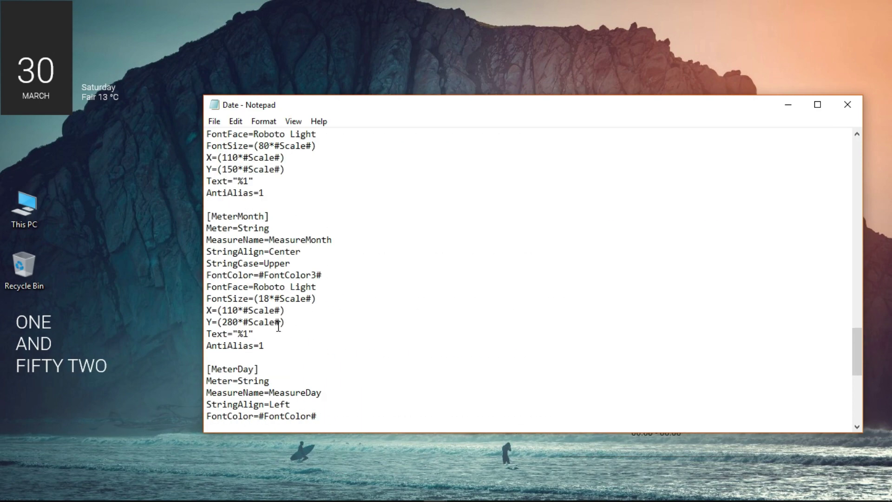
scroll(278, 327, down, 5)
scroll(229, 295, up, 3)
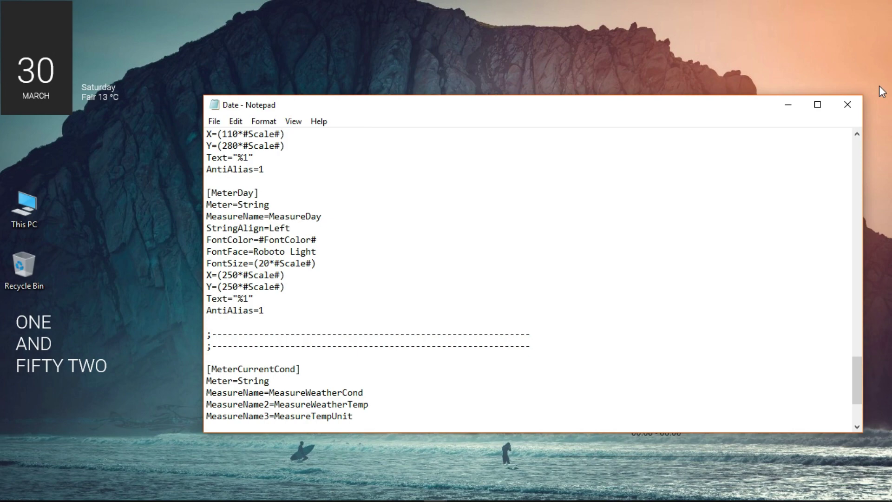
click(850, 105)
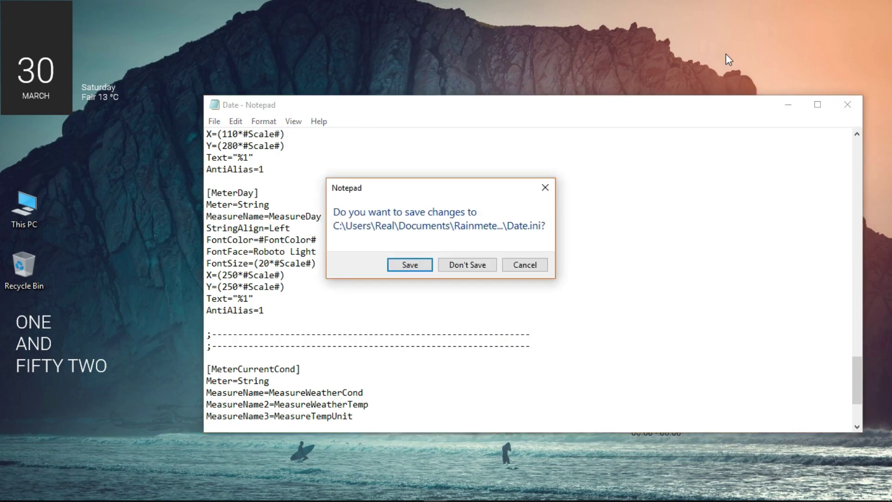
click(417, 263)
right_click(462, 25)
click(519, 65)
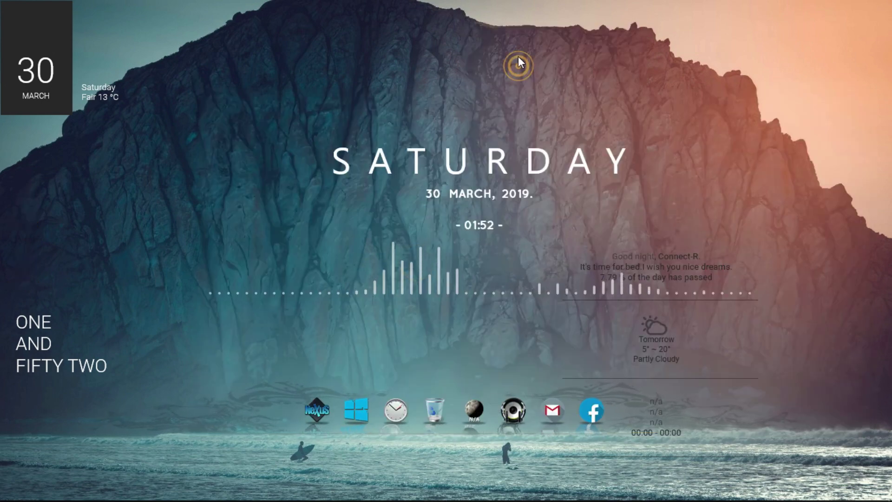
right_click(749, 1)
click(750, 38)
right_click(752, 26)
click(785, 76)
right_click(736, 36)
click(768, 73)
right_click(727, 36)
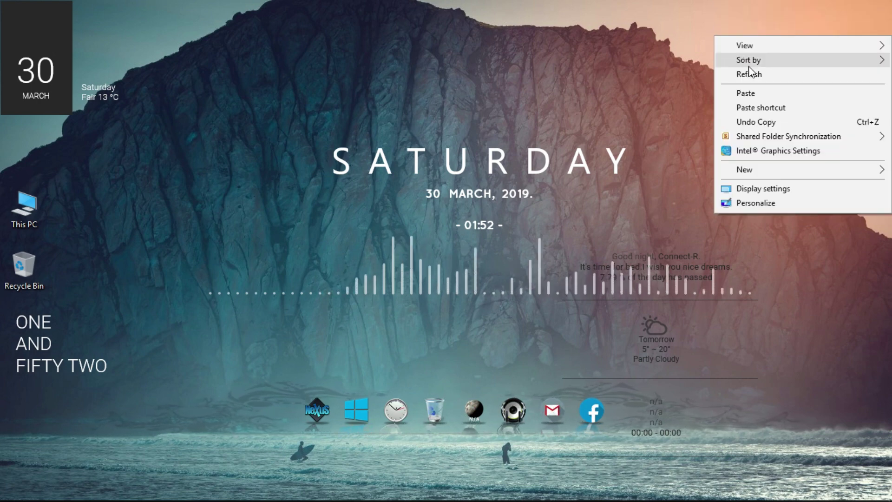
click(752, 72)
right_click(736, 50)
click(761, 90)
right_click(745, 83)
click(763, 118)
right_click(728, 96)
click(748, 124)
right_click(732, 102)
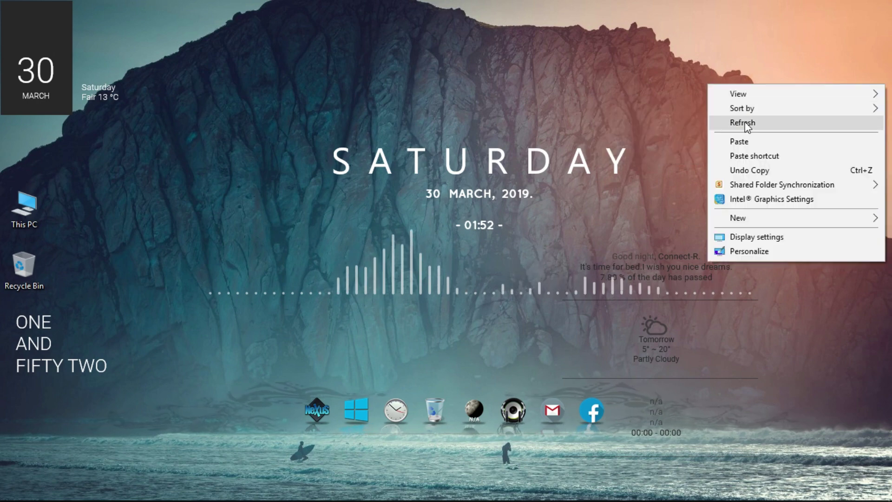